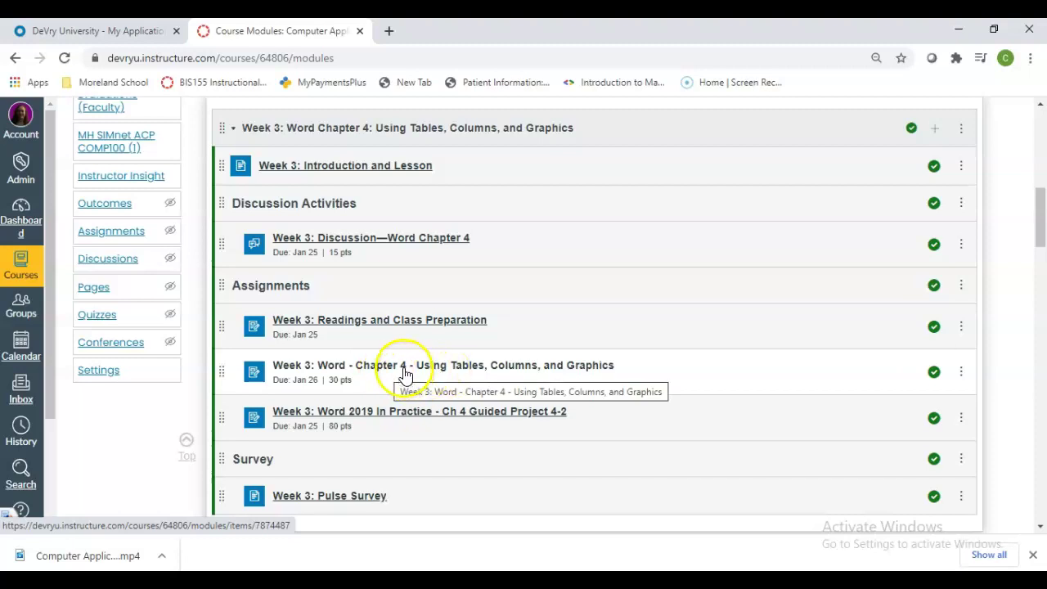
# Open the Week 3 Word Chapter 4 assignment in SIMnet, switch to the student view and open its SIMbook
pyautogui.click(404, 375)
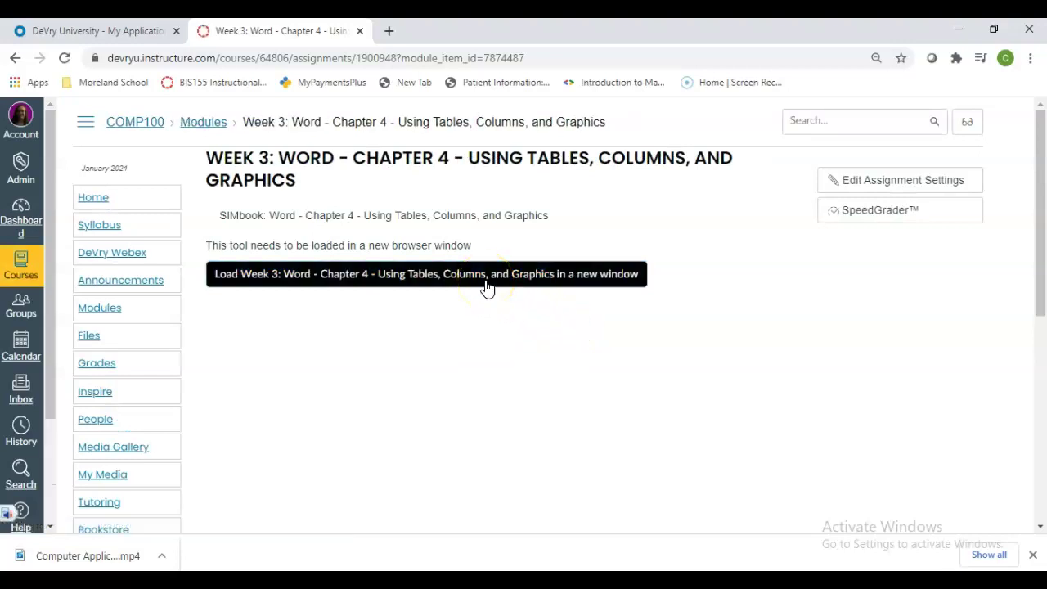
pyautogui.click(486, 278)
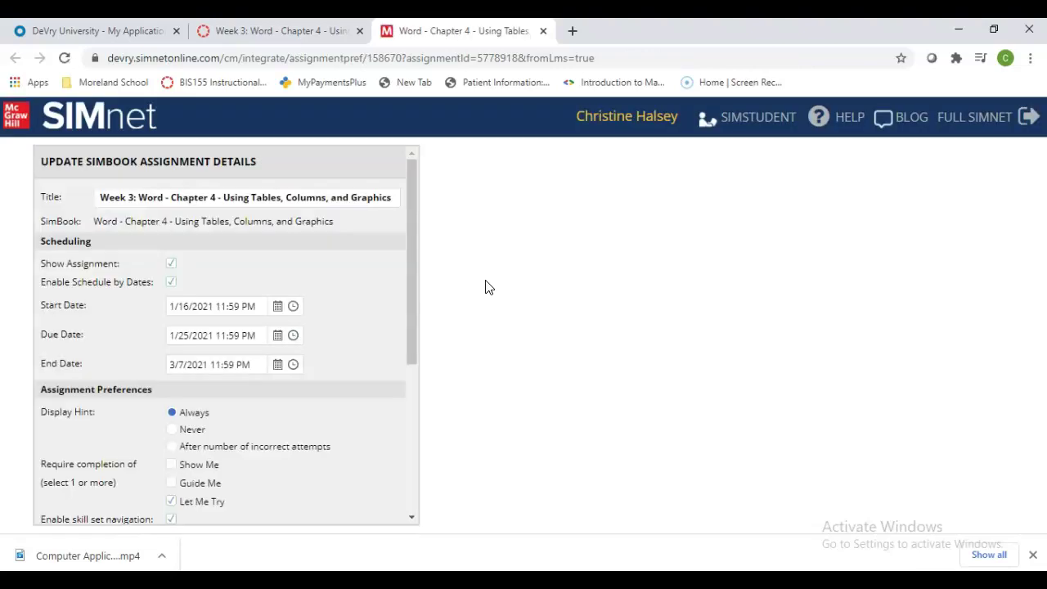
pyautogui.click(761, 120)
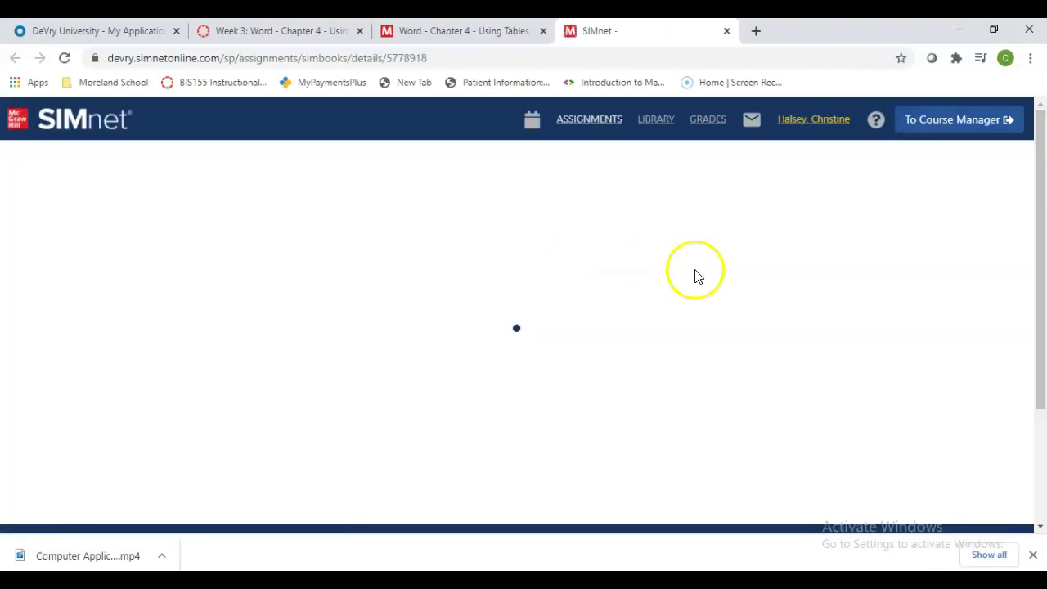
pyautogui.moveTo(1043, 169); pyautogui.dragTo(1041, 216)
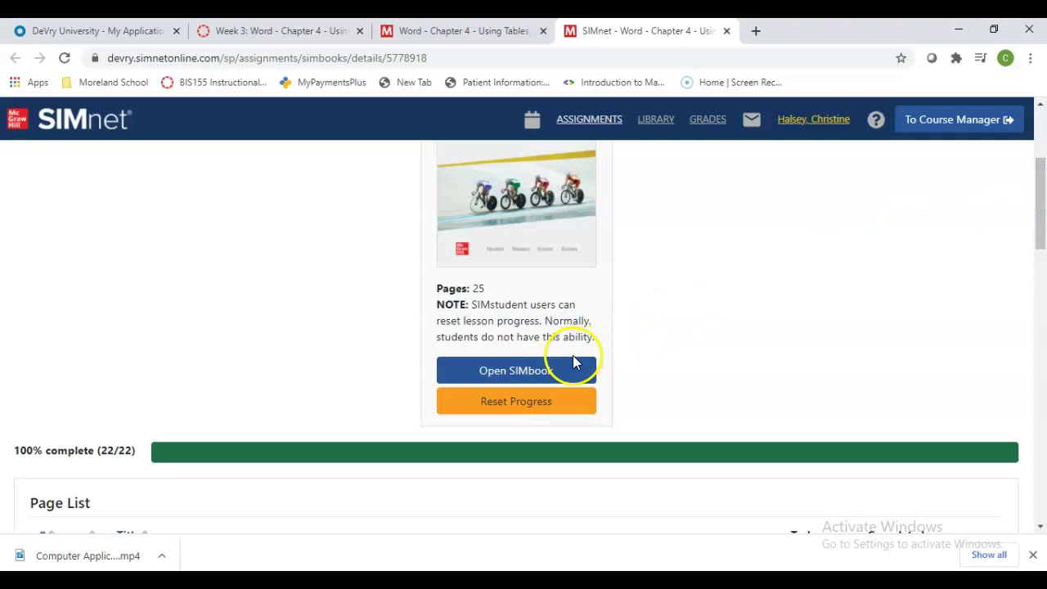
pyautogui.click(486, 375)
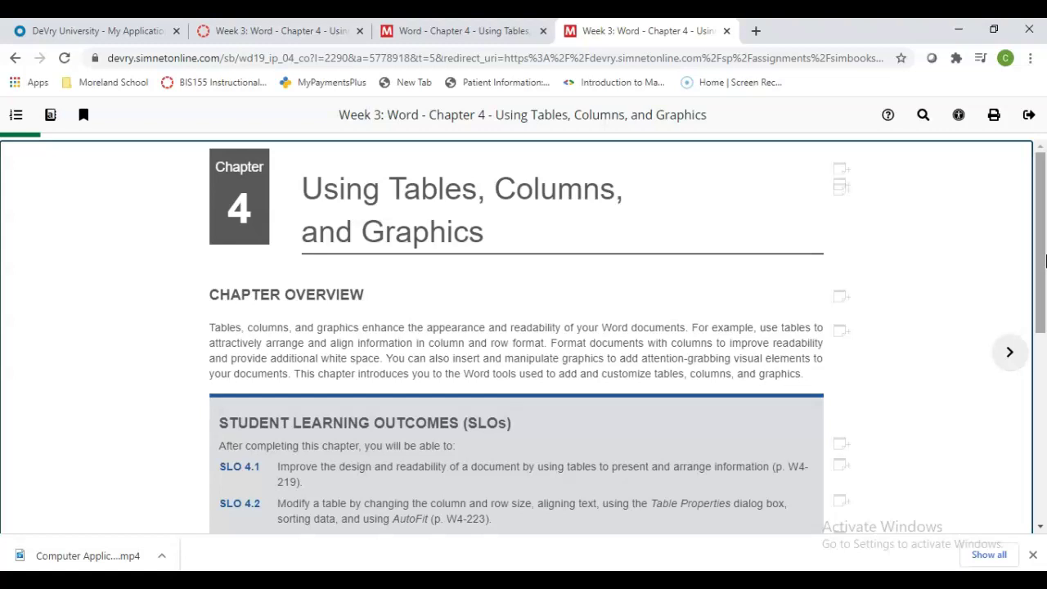
# Review the Chapter 4 overview and student learning outcomes, and go to the SLO 4.1 page on creating and editing tables
pyautogui.moveTo(1045, 260); pyautogui.dragTo(1044, 345)
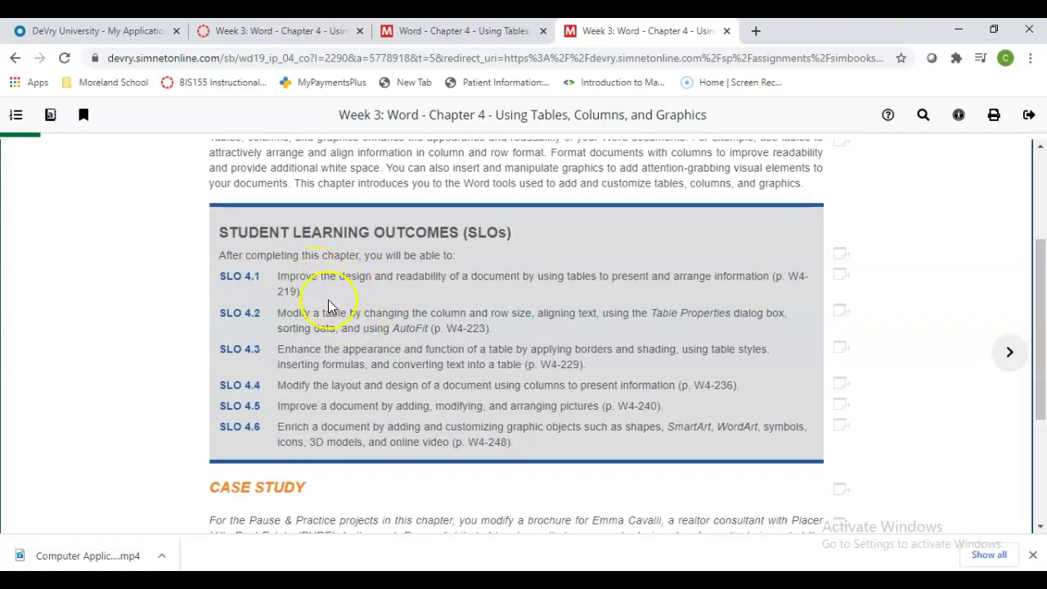
pyautogui.moveTo(1035, 342); pyautogui.dragTo(1039, 425)
pyautogui.click(993, 347)
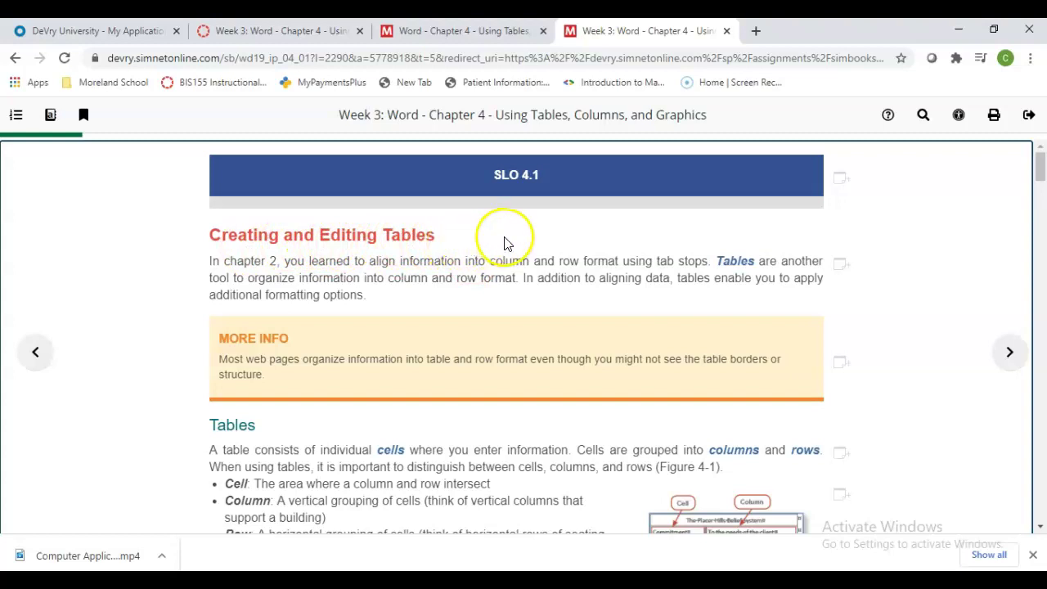
# Complete the Insert a Table "let me try" exercise by inserting a 3 x 7 table, and return to the book
pyautogui.moveTo(1038, 172); pyautogui.dragTo(1037, 205)
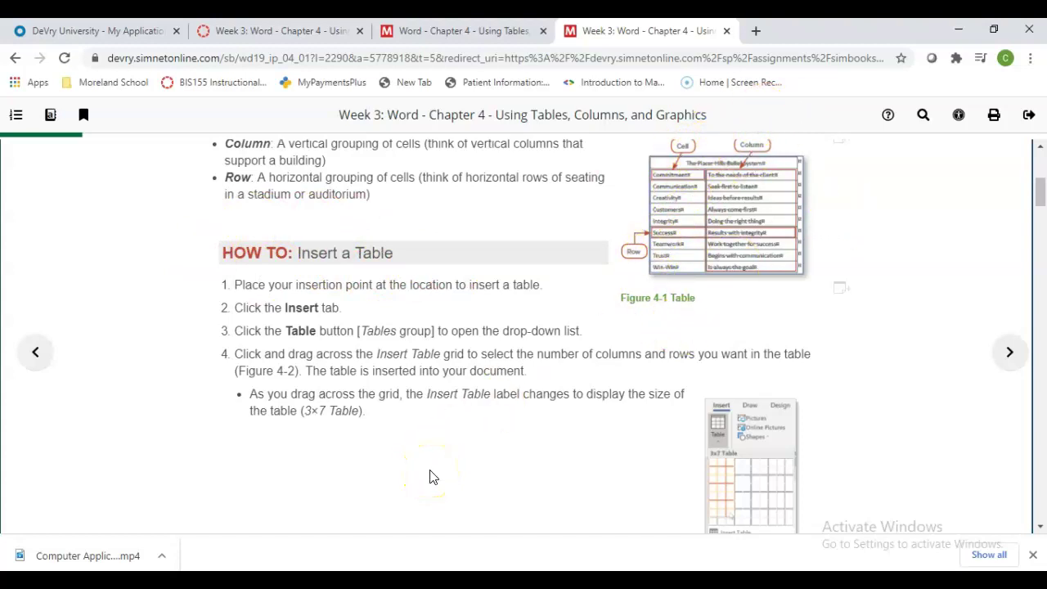
pyautogui.click(602, 431)
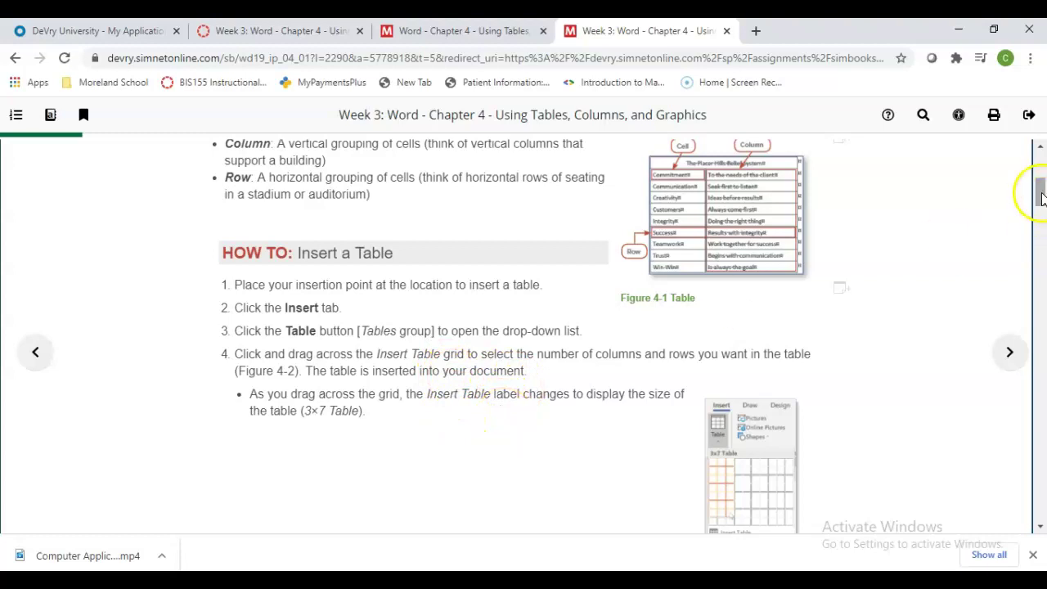
pyautogui.moveTo(1042, 208); pyautogui.dragTo(1041, 219)
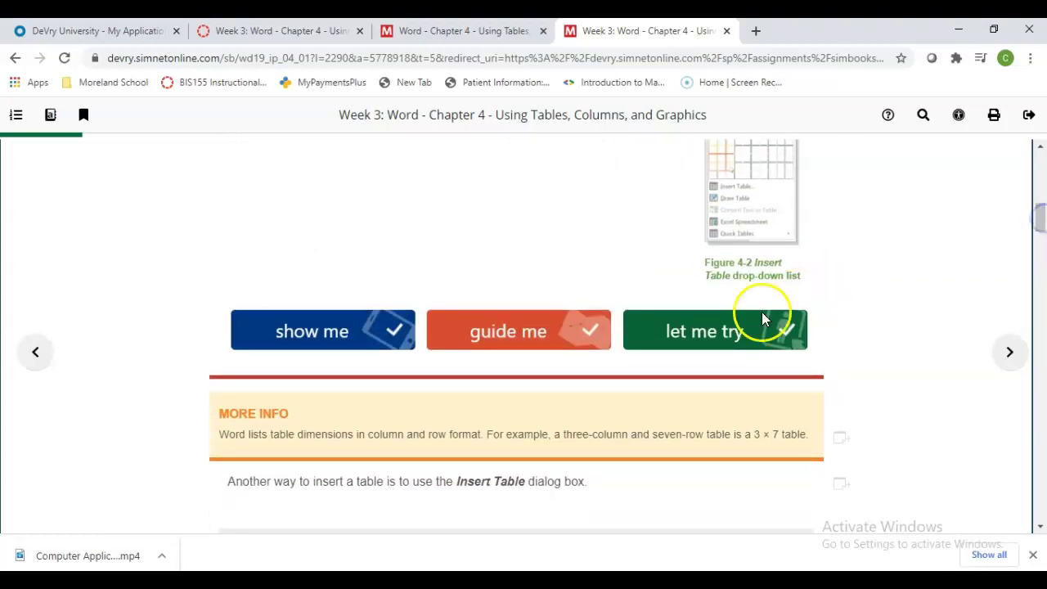
pyautogui.click(727, 332)
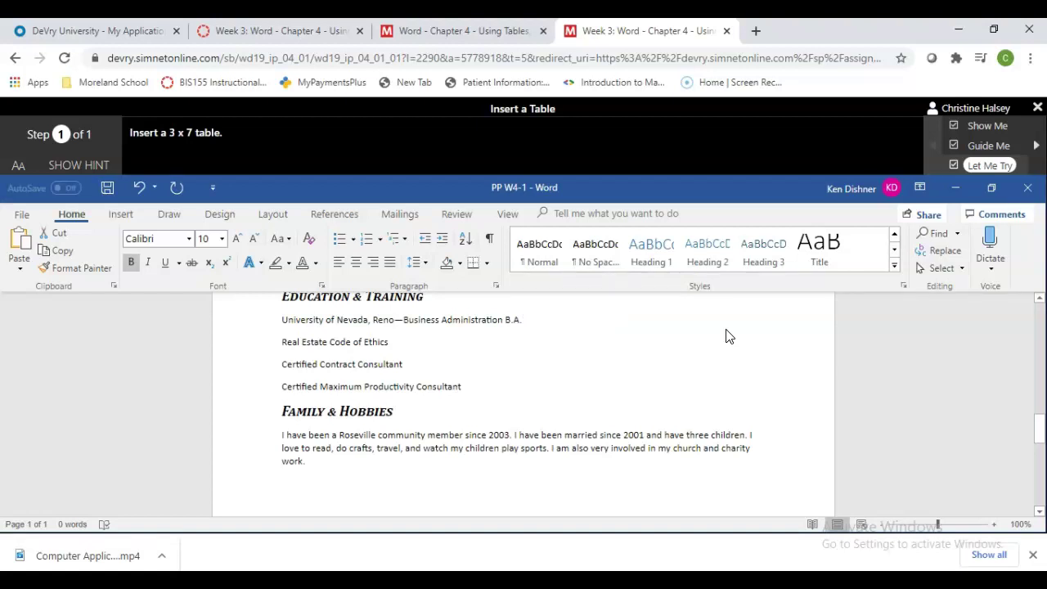
pyautogui.click(120, 216)
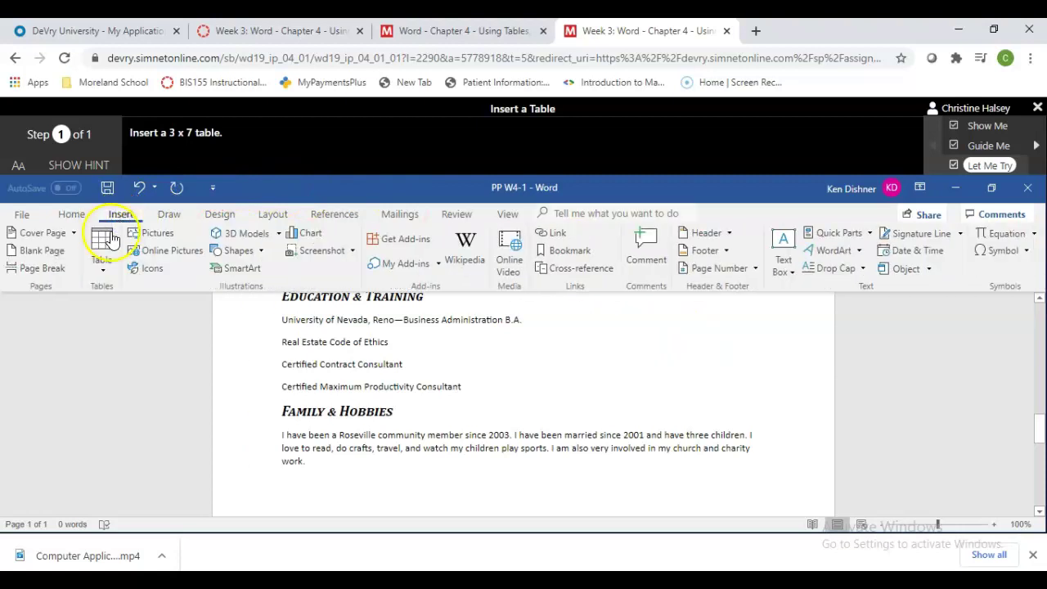
pyautogui.click(102, 276)
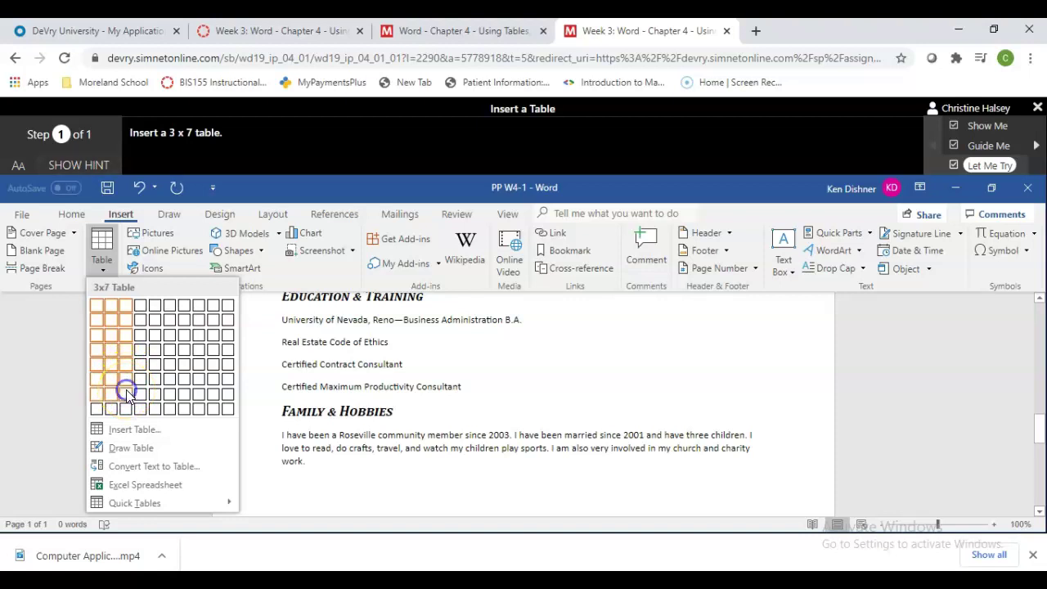
pyautogui.click(127, 392)
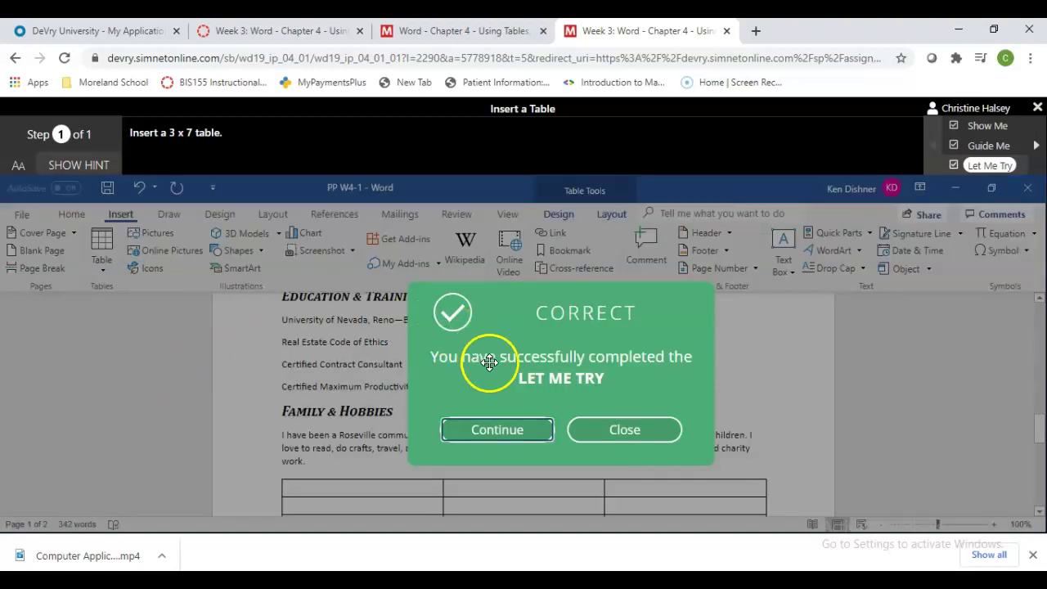
pyautogui.click(610, 431)
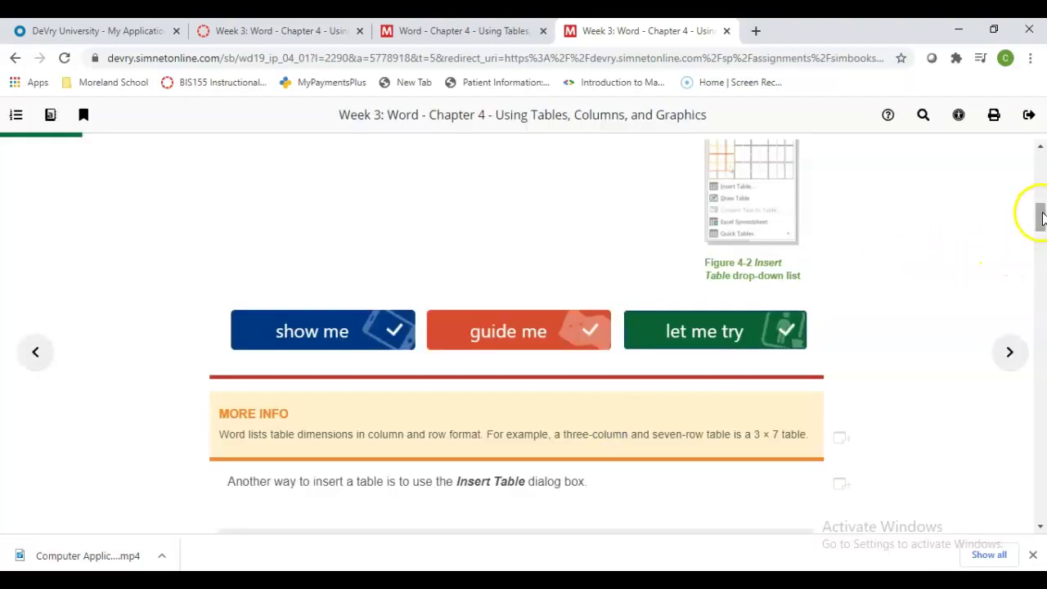
# Complete the Add Rows and Columns "let me try" exercise by inserting a row between the Communication and Integrity rows, using the hint
pyautogui.moveTo(1041, 236); pyautogui.dragTo(1041, 260)
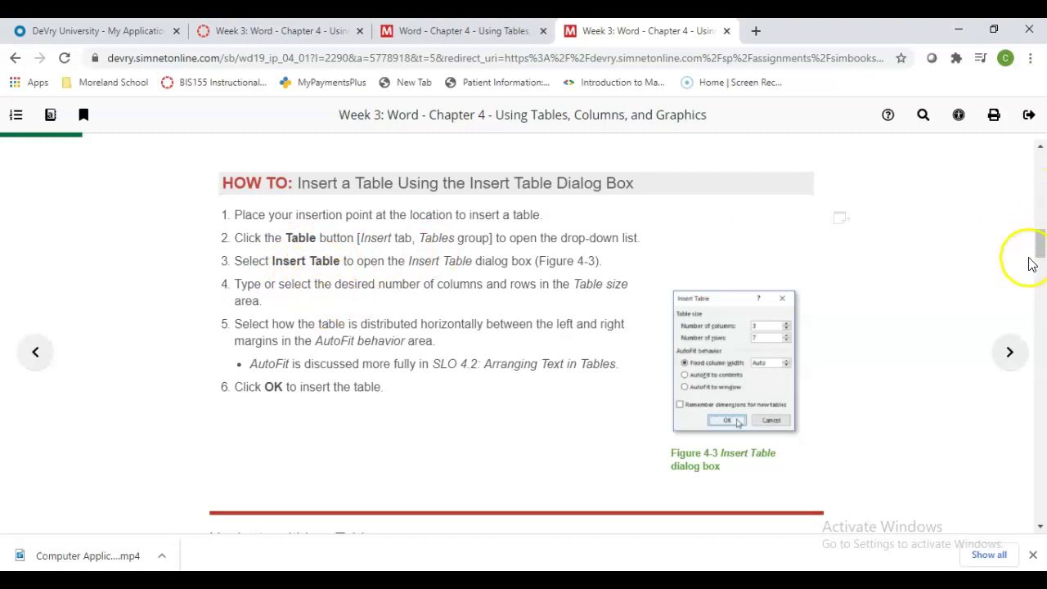
pyautogui.moveTo(1040, 240); pyautogui.dragTo(1042, 384)
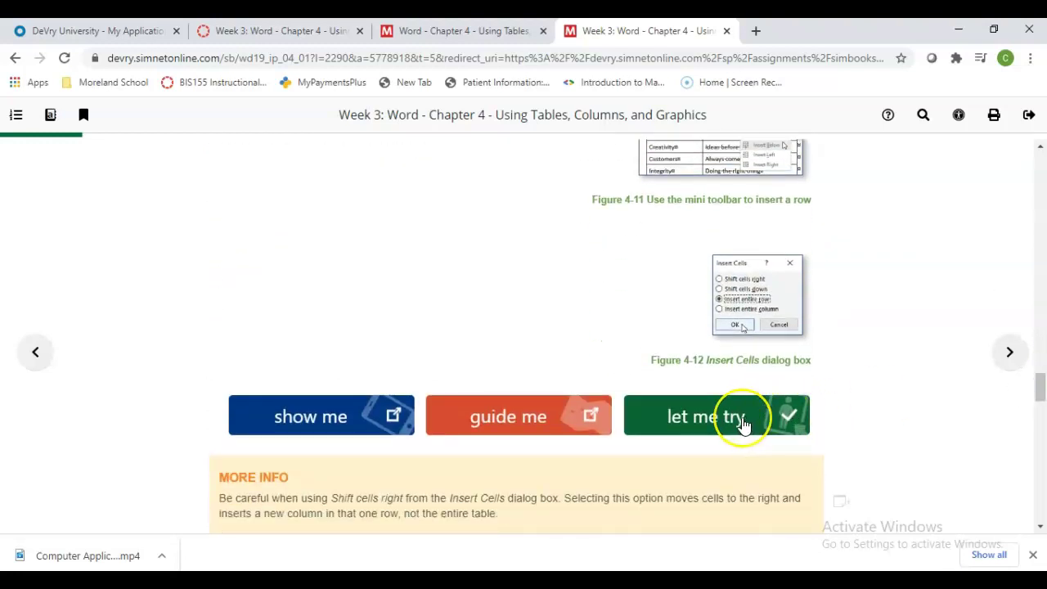
pyautogui.click(742, 420)
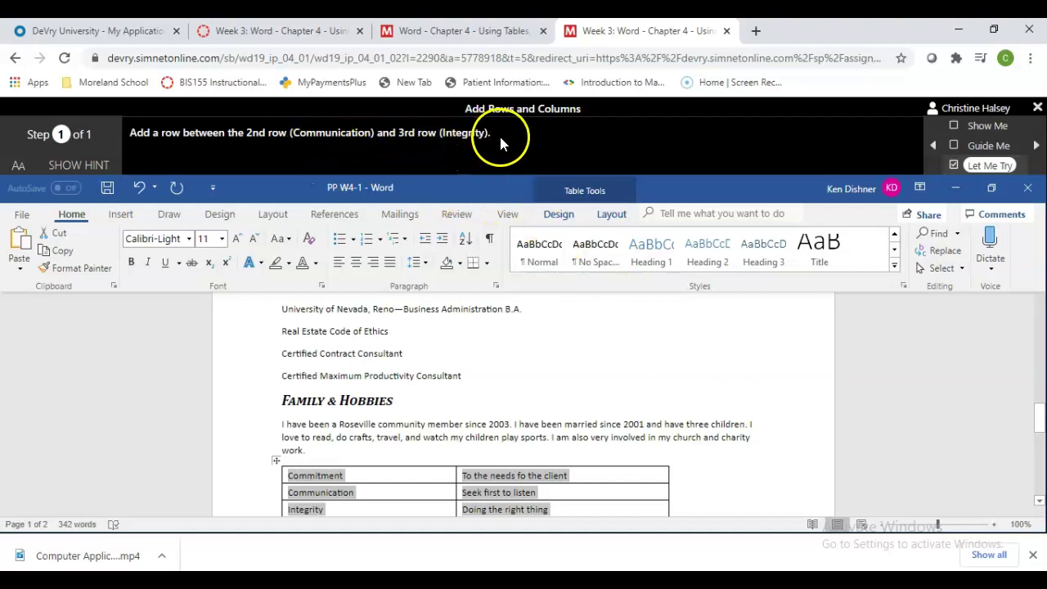
pyautogui.click(81, 166)
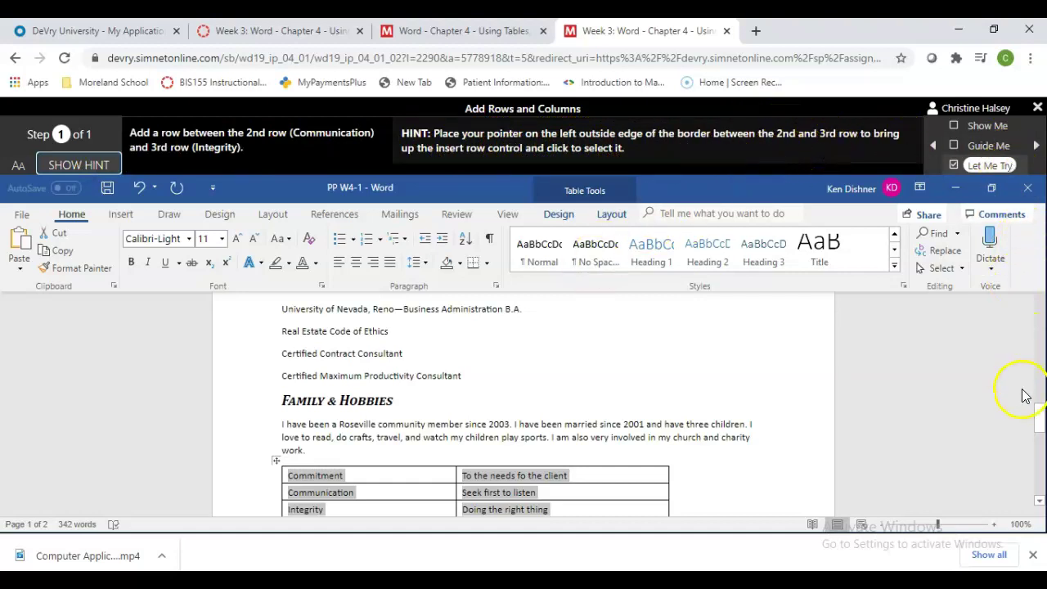
pyautogui.moveTo(1039, 418); pyautogui.dragTo(1040, 435)
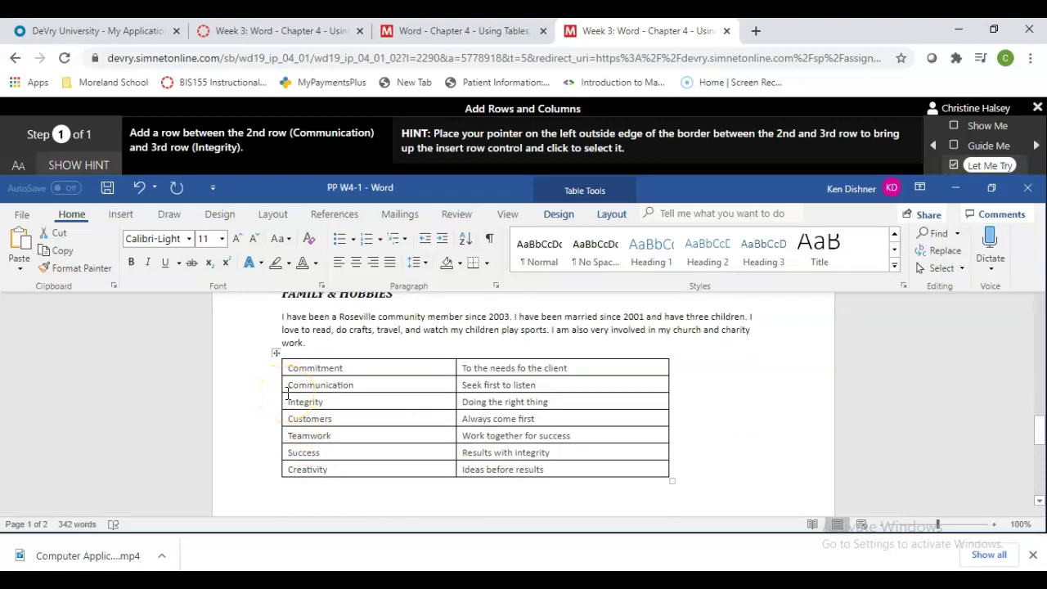
pyautogui.moveTo(282, 398)
pyautogui.moveTo(280, 396)
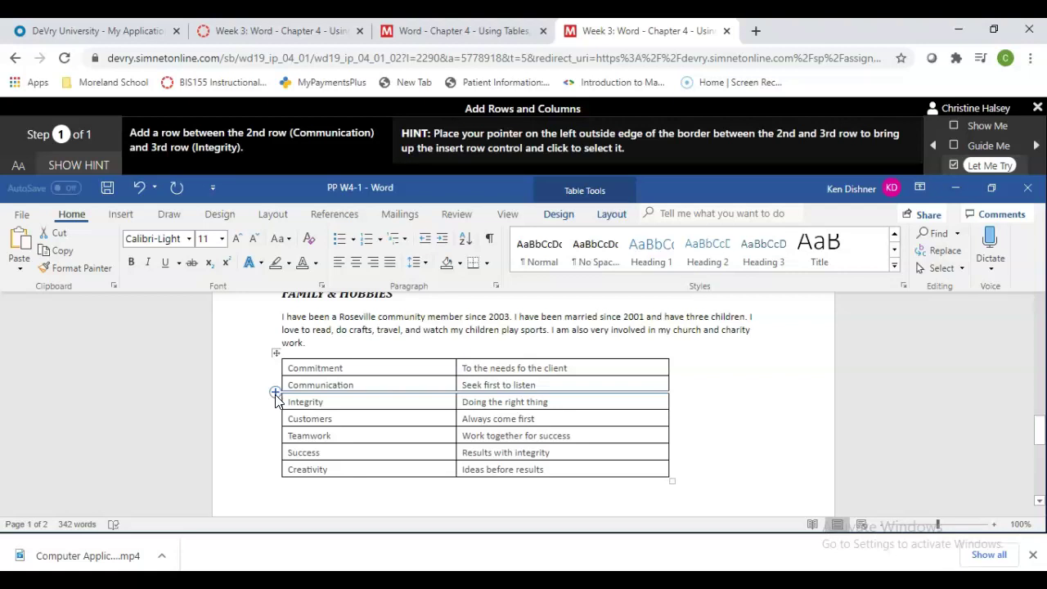
pyautogui.click(275, 394)
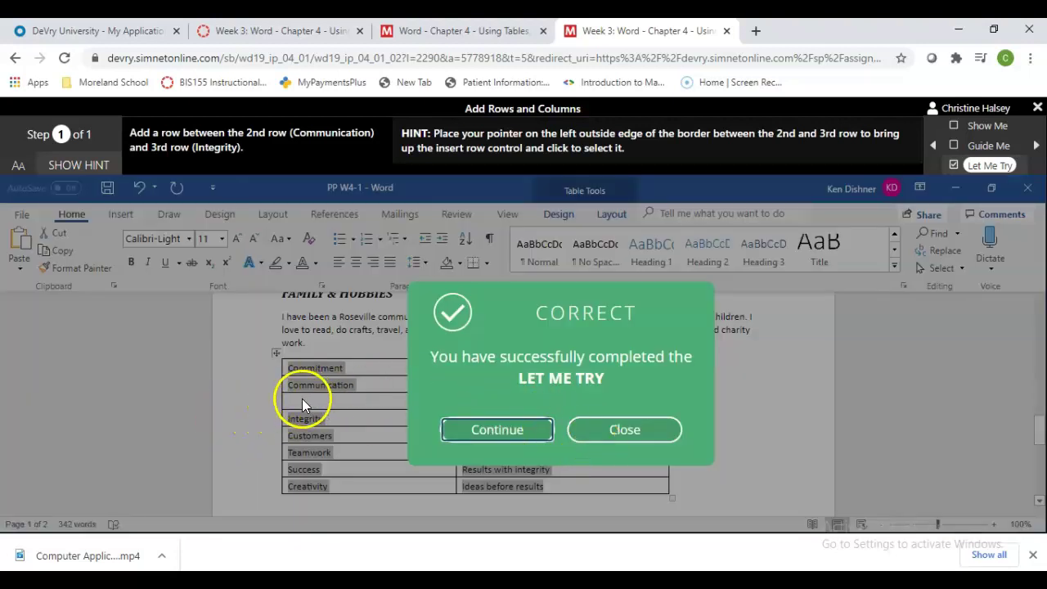
pyautogui.click(636, 440)
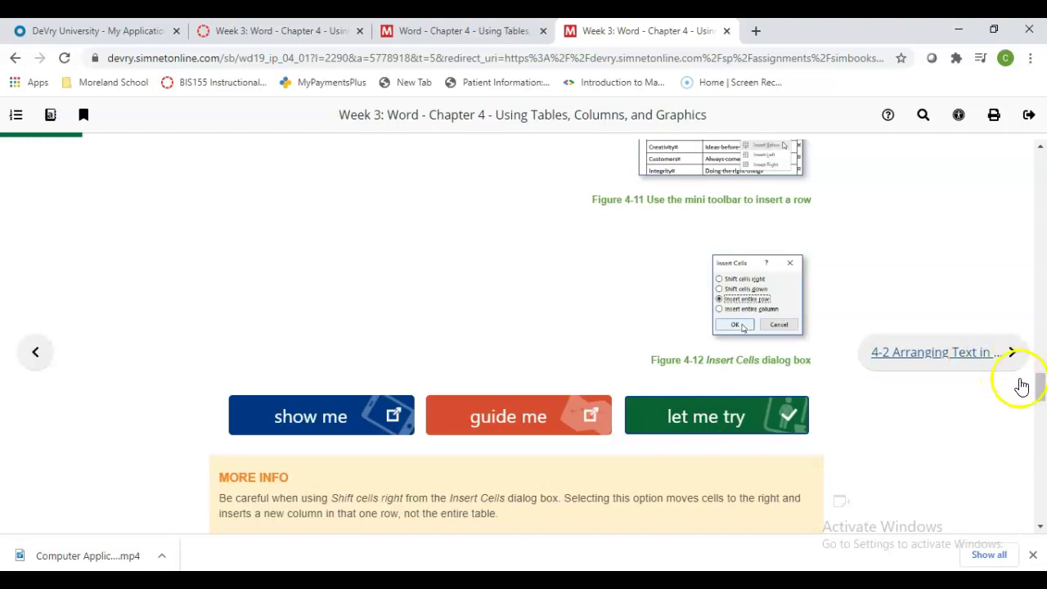
# Complete the Merge Cells "let me try" exercise by merging the cells in the table's first row, using the hint
pyautogui.moveTo(1037, 391); pyautogui.dragTo(1037, 418)
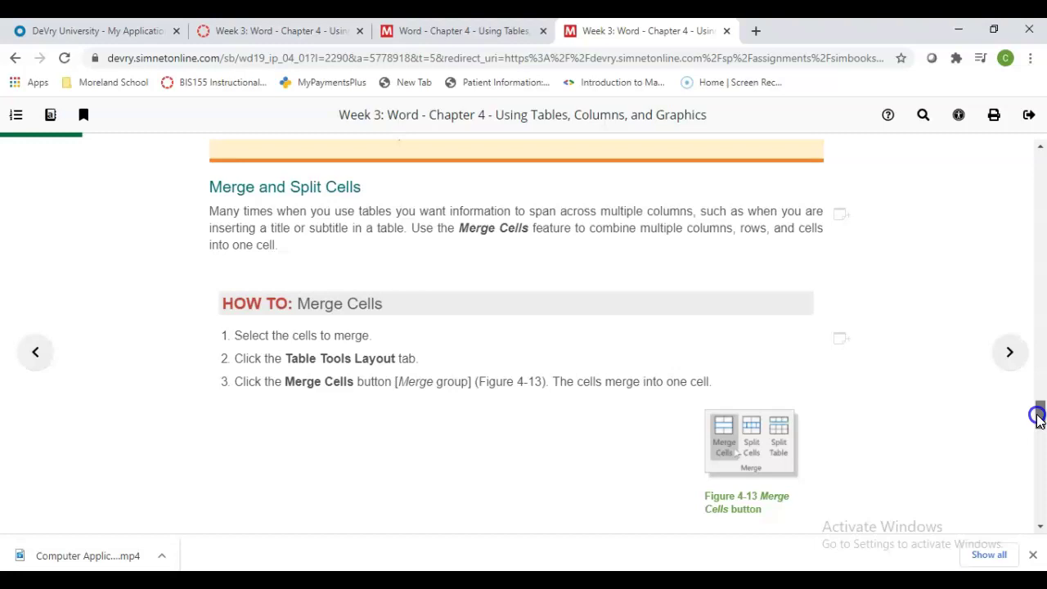
pyautogui.moveTo(1037, 417); pyautogui.dragTo(1037, 423)
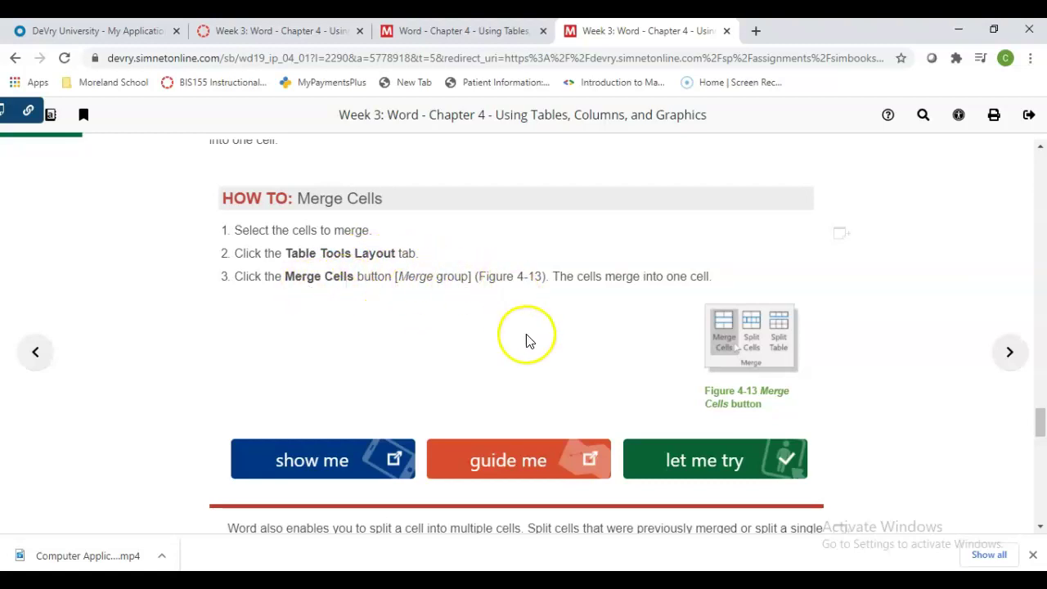
pyautogui.click(701, 464)
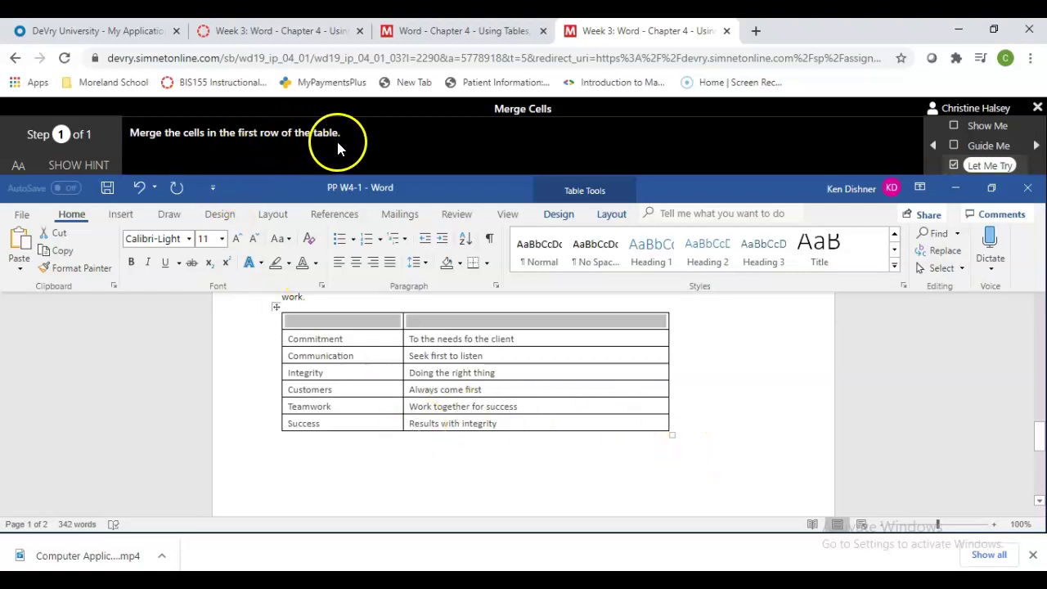
pyautogui.click(72, 166)
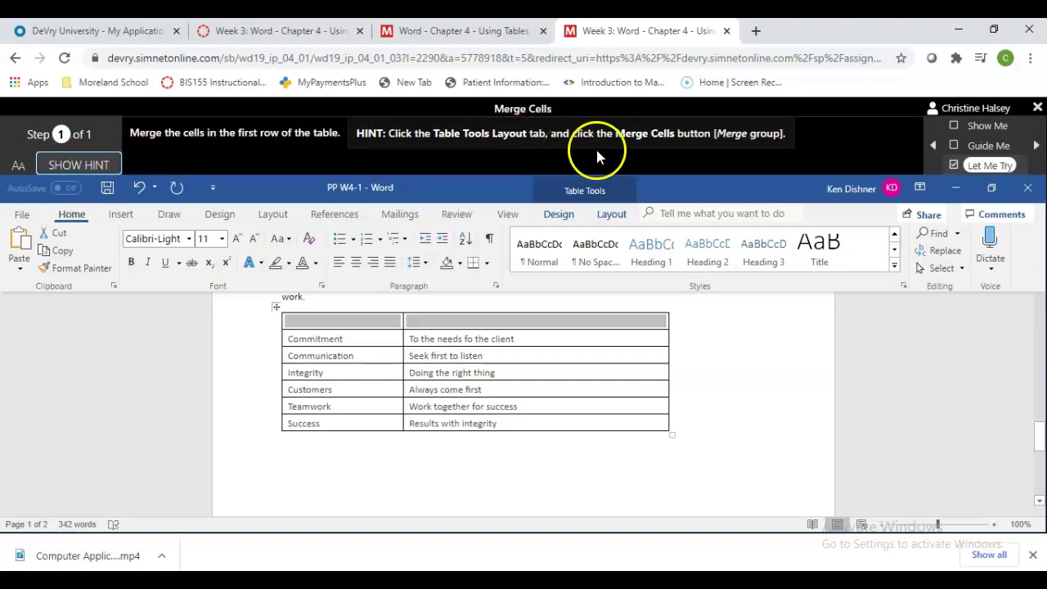
pyautogui.click(611, 218)
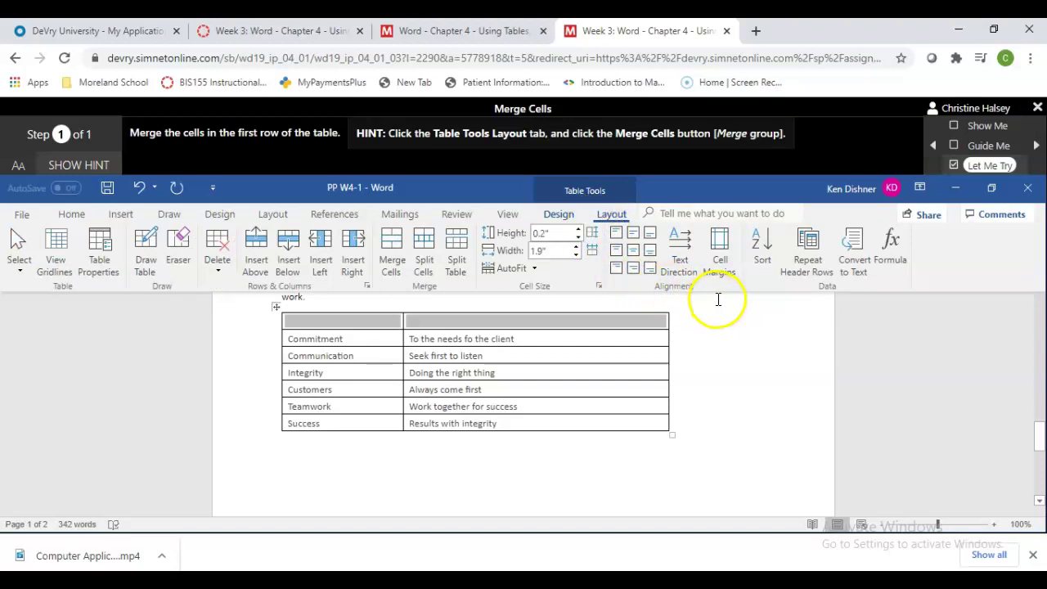
pyautogui.click(392, 252)
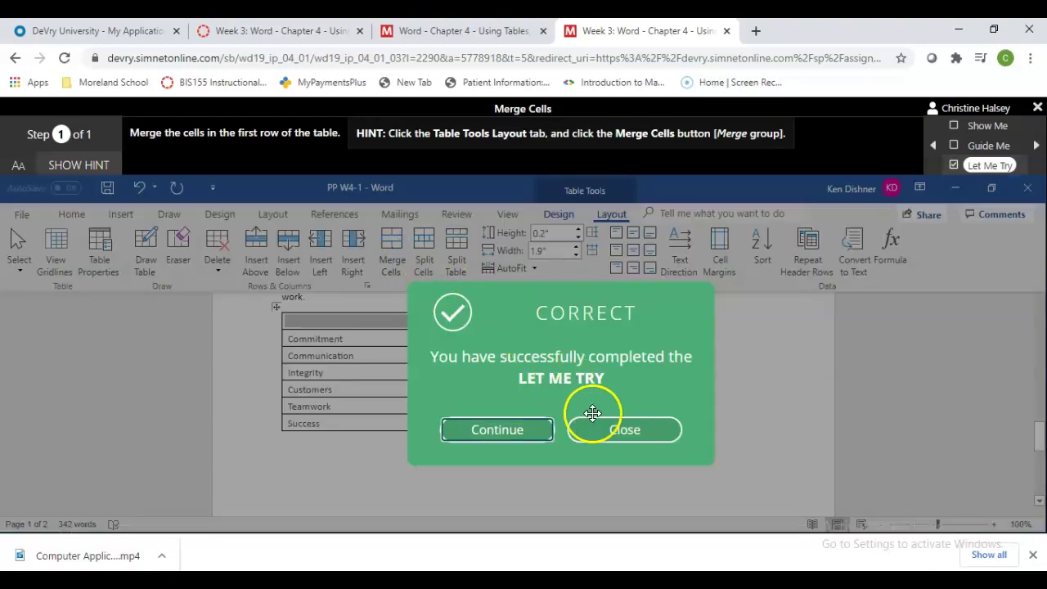
pyautogui.click(603, 428)
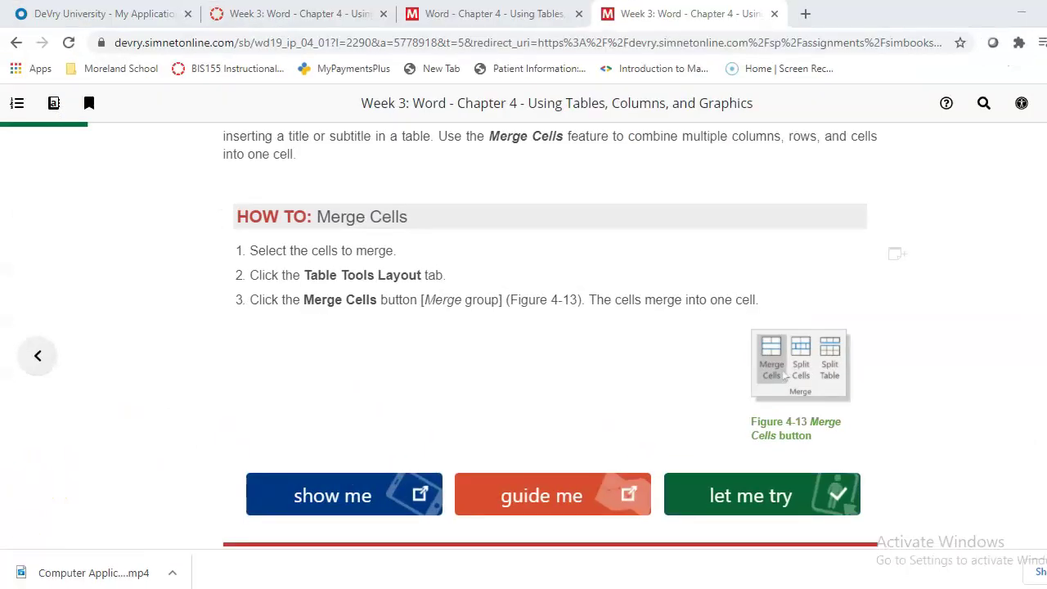
# Read the book sections on splitting cells, copying or moving columns and rows, and deleting columns and rows
pyautogui.scroll(-5, 556, 327)
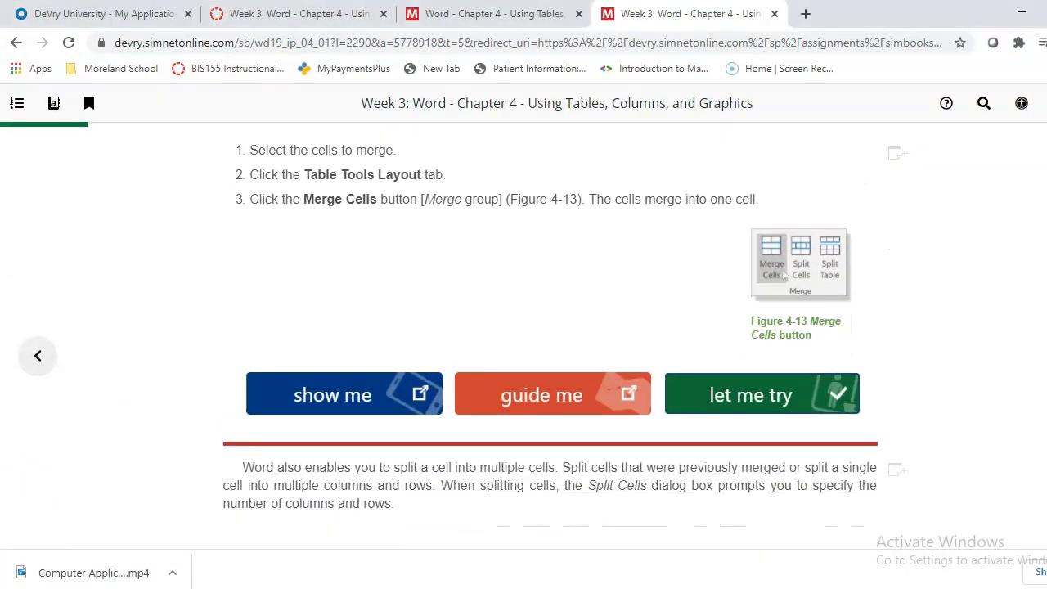
pyautogui.scroll(-1, 556, 343)
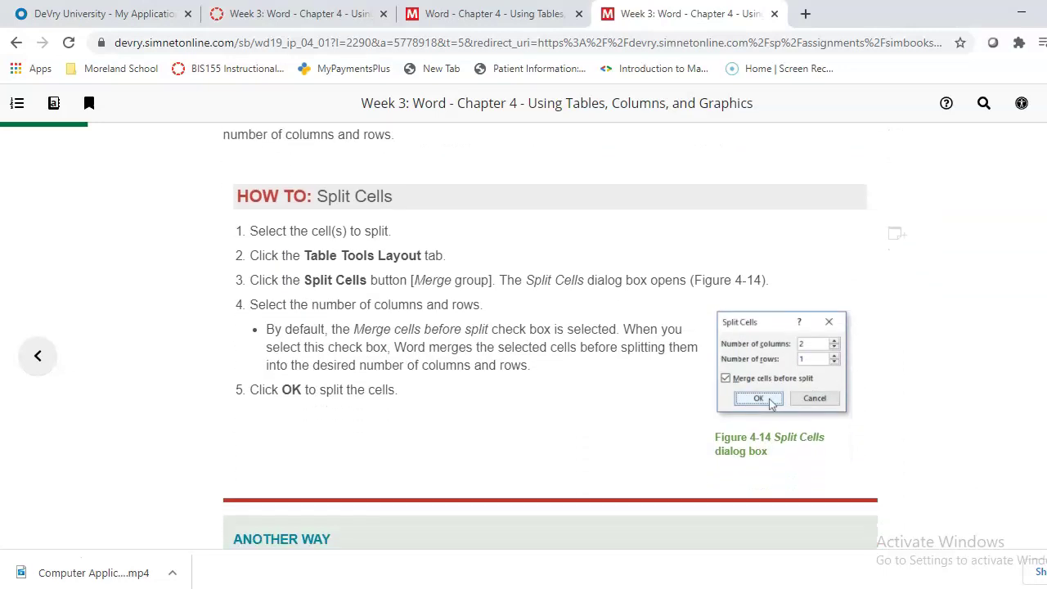
pyautogui.scroll(-2, 556, 340)
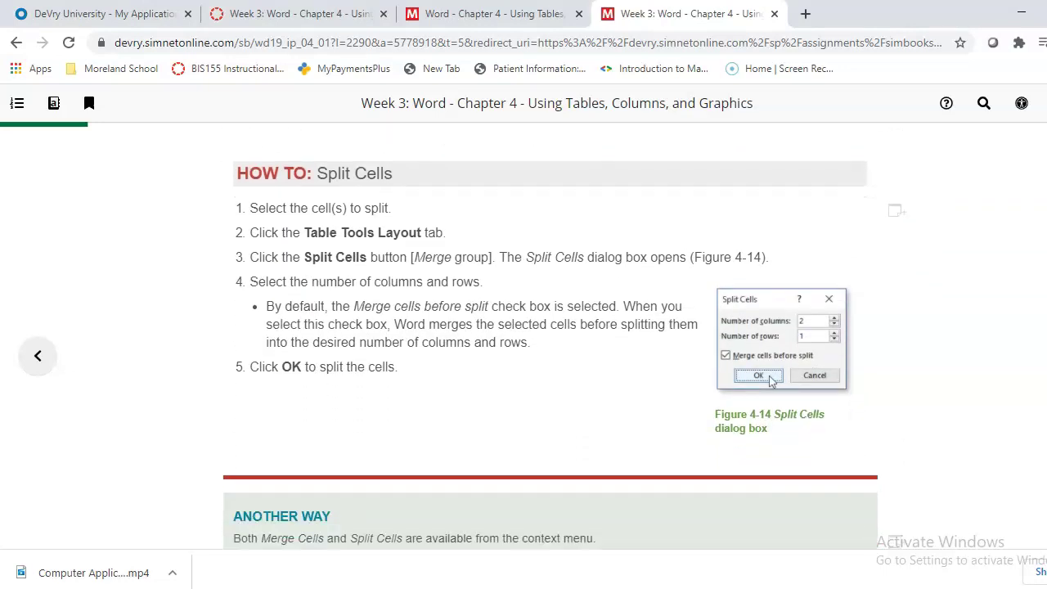
pyautogui.scroll(-3, 556, 340)
pyautogui.scroll(-1, 556, 339)
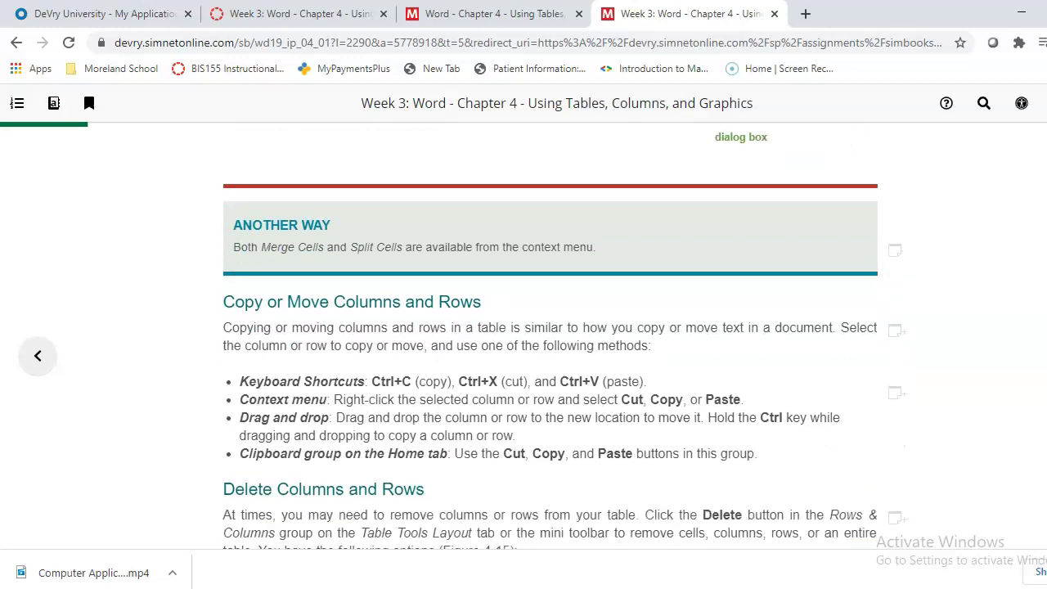
pyautogui.scroll(-1, 556, 340)
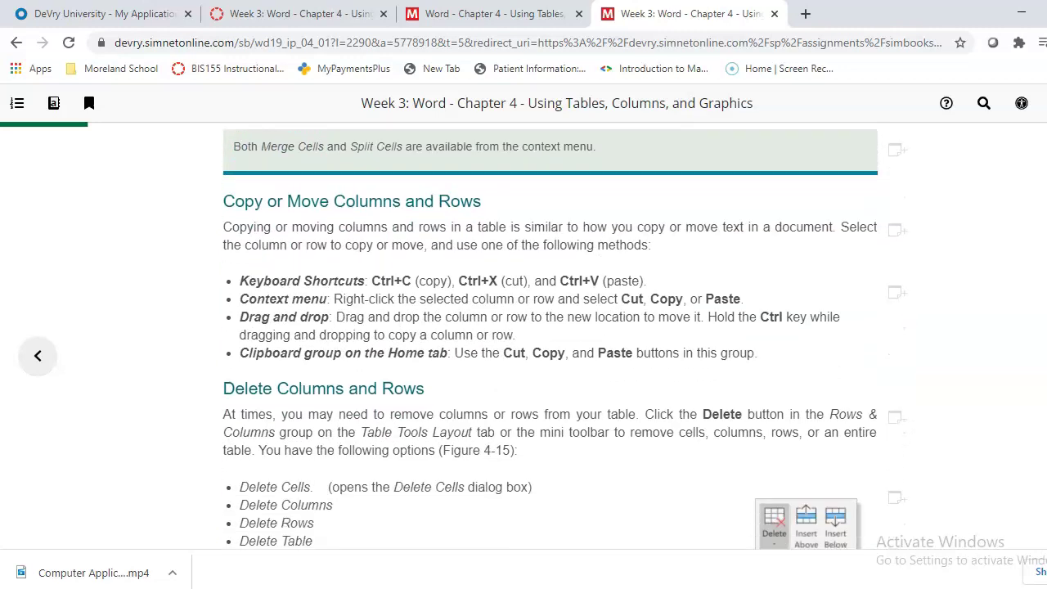
pyautogui.scroll(-2, 556, 340)
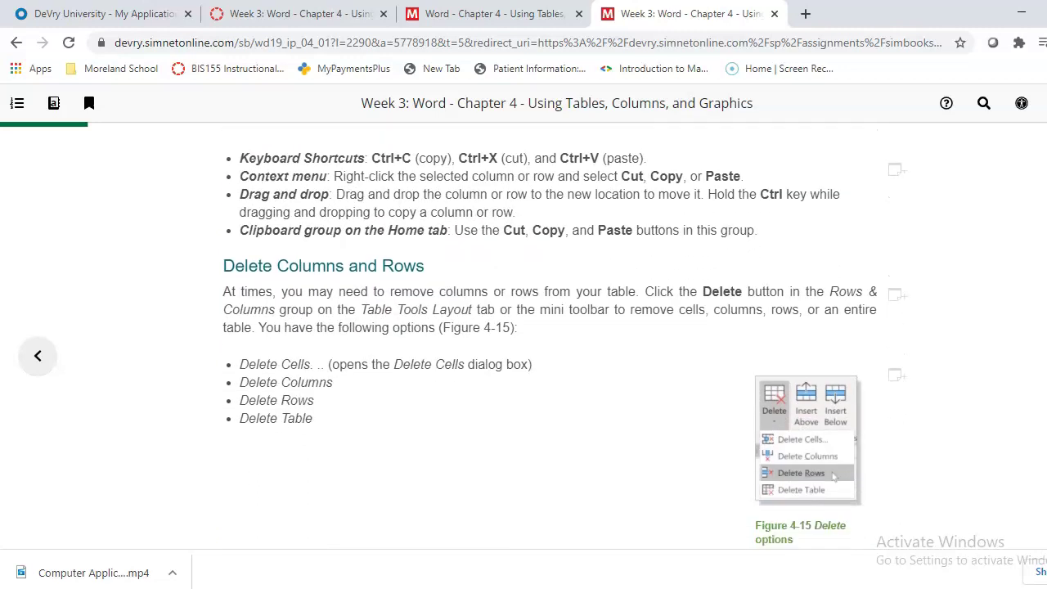
pyautogui.scroll(-2, 556, 340)
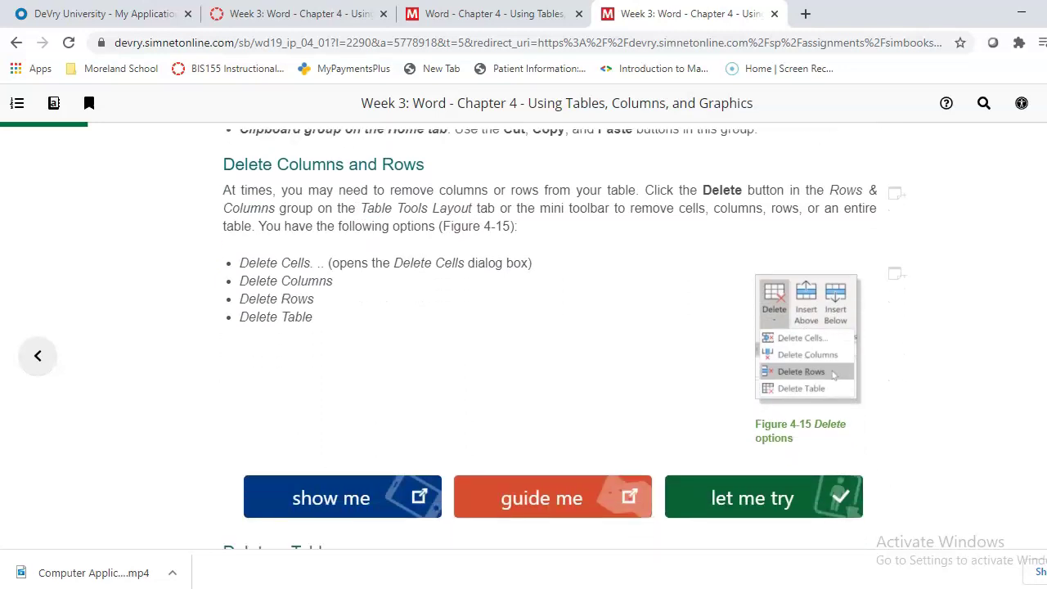
# Complete the Delete Columns and Rows "let me try" exercise by deleting the table's blank rightmost column, and return to the book
pyautogui.click(765, 510)
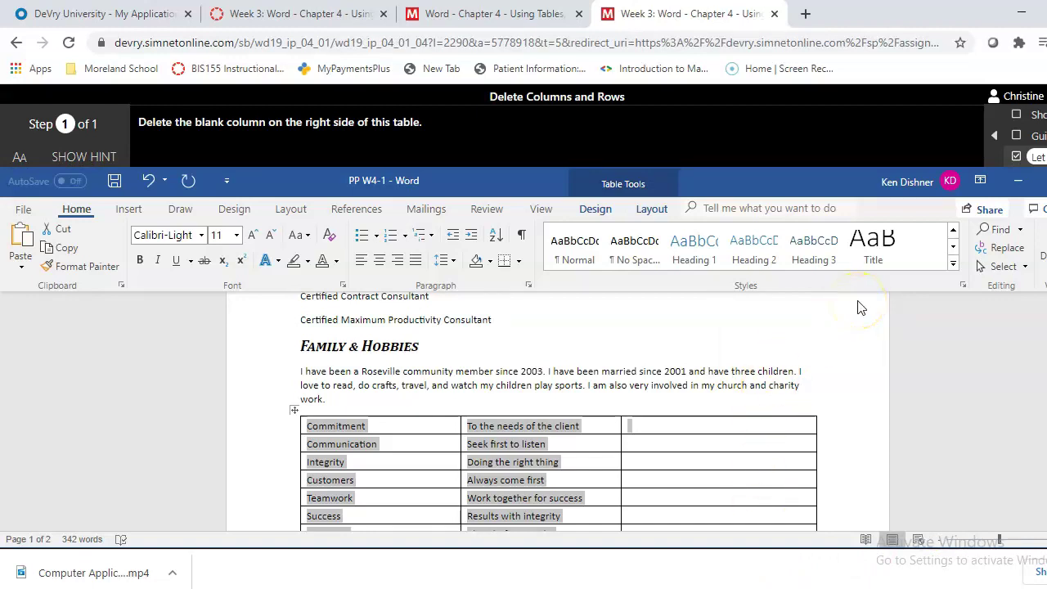
pyautogui.click(694, 408)
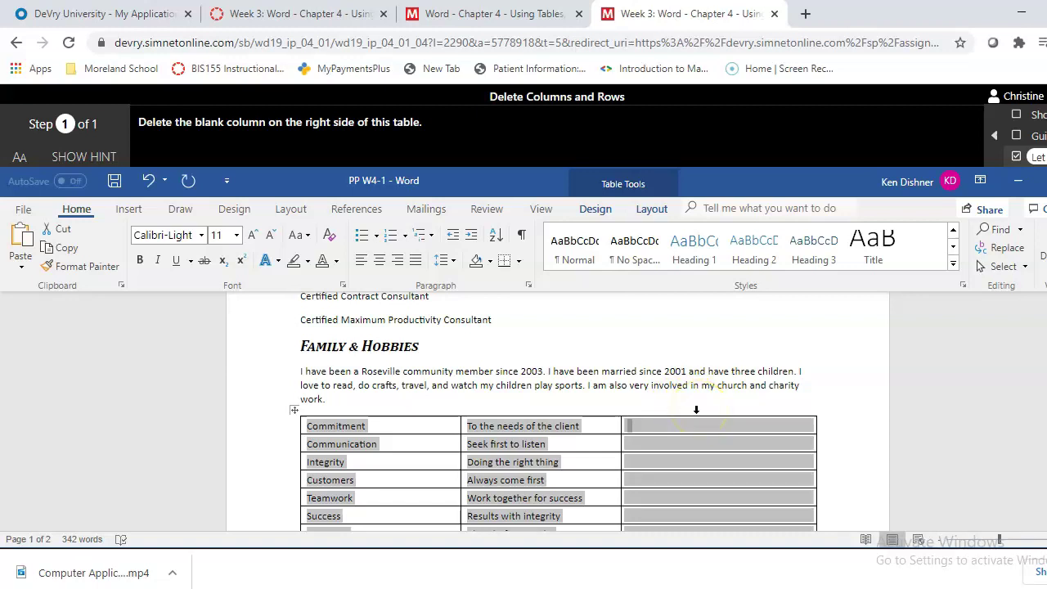
pyautogui.click(663, 210)
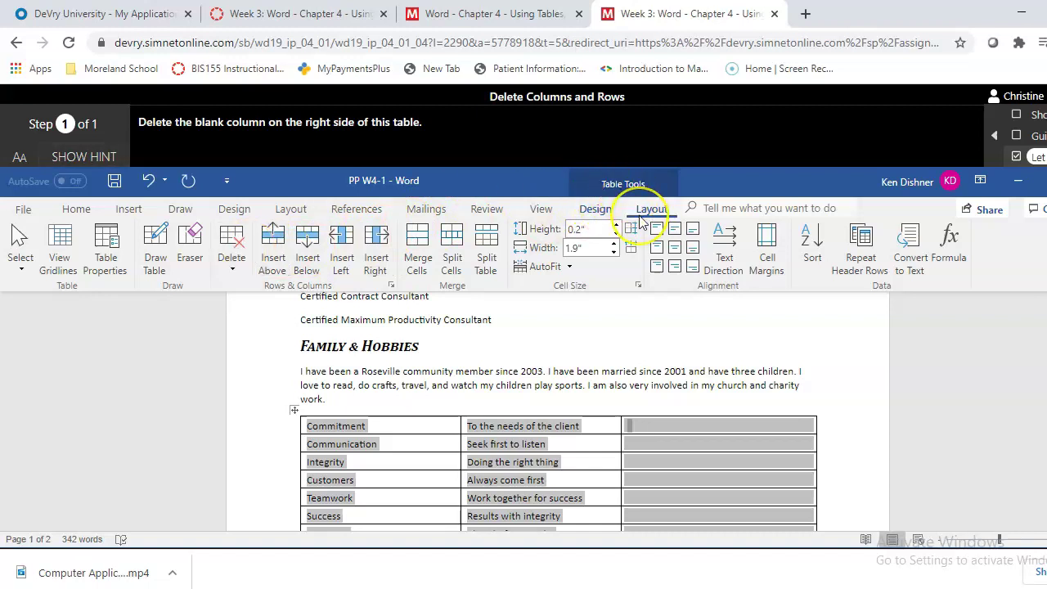
pyautogui.click(234, 273)
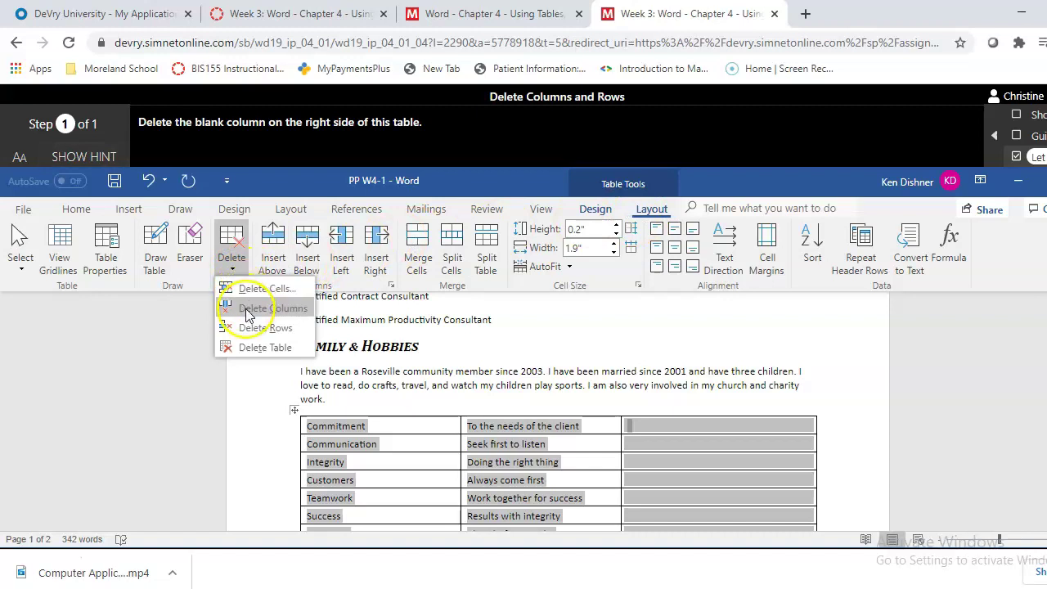
pyautogui.click(246, 311)
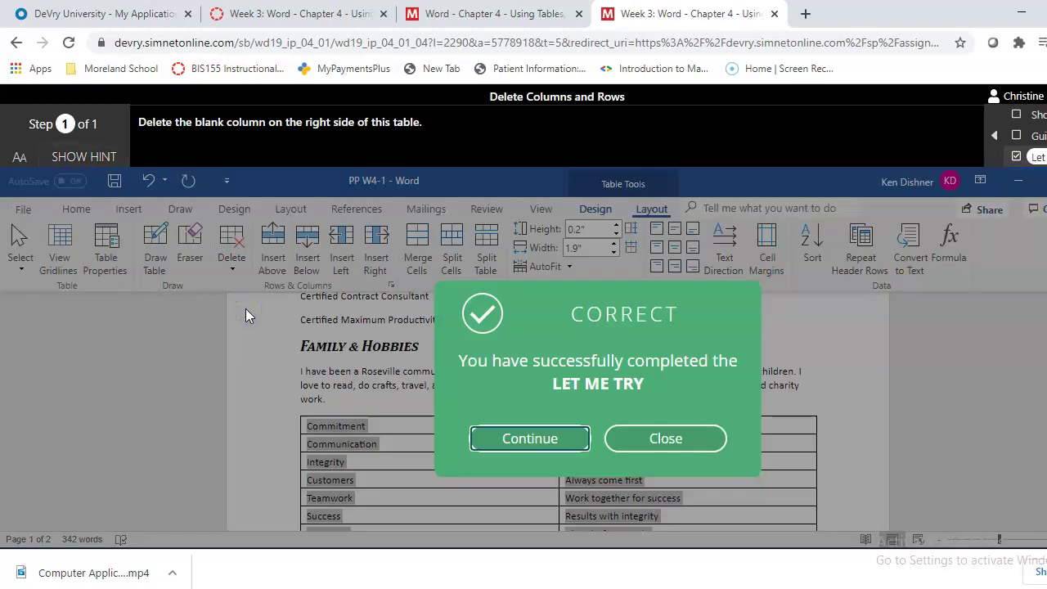
pyautogui.click(630, 447)
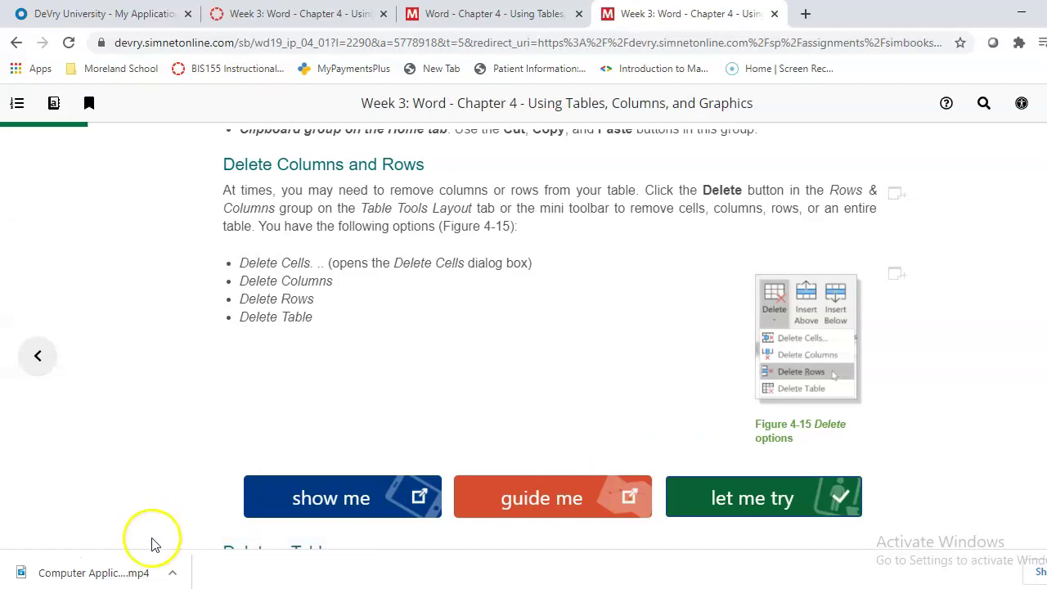
# Go to the SLO 4.2 page on arranging text in tables and find the Resize Columns and Rows instructions
pyautogui.moveTo(1040, 497); pyautogui.dragTo(1038, 509)
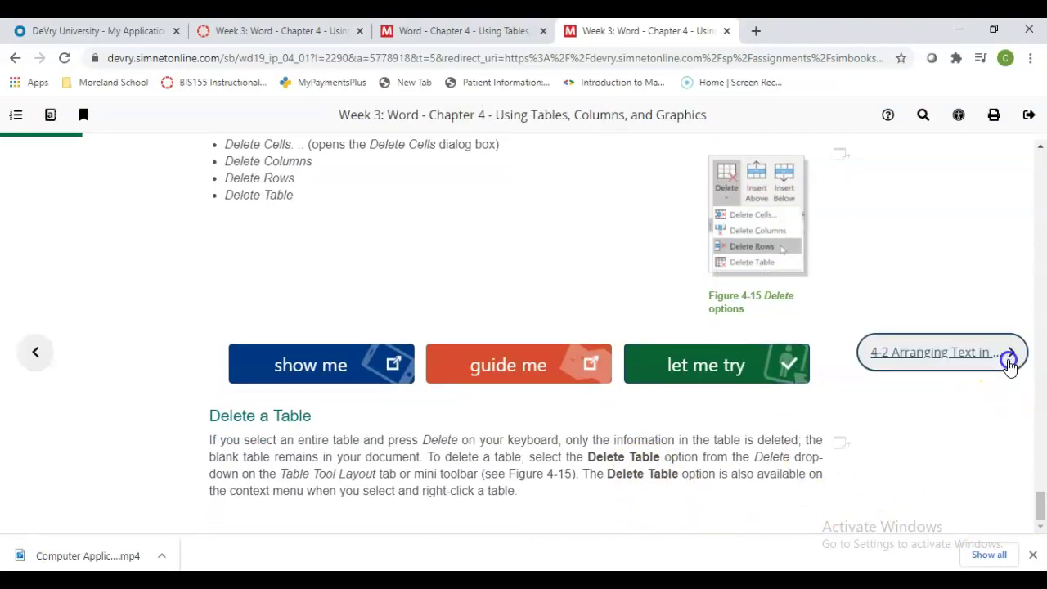
pyautogui.click(1010, 358)
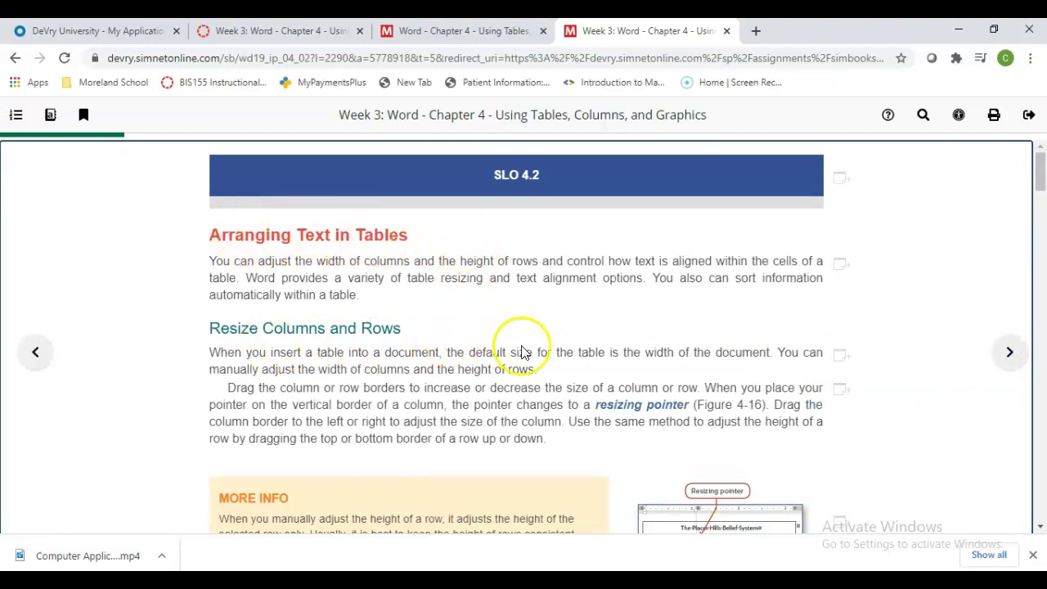
pyautogui.moveTo(1038, 183); pyautogui.dragTo(1041, 237)
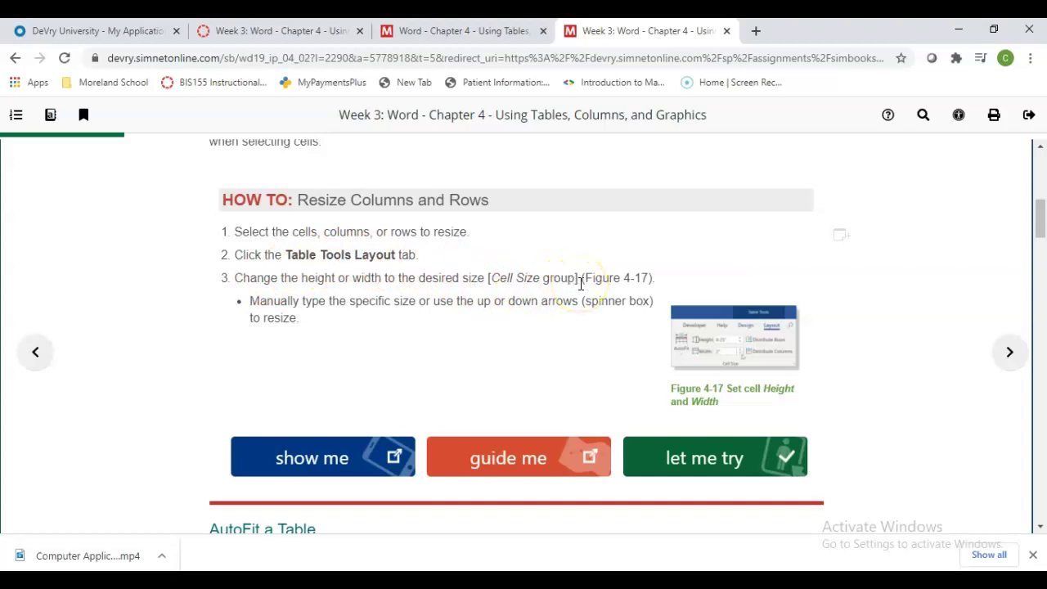
# Complete the Resize Columns and Rows "let me try" exercise by setting the second column's width to 2", using the hint, and return to the book
pyautogui.click(654, 450)
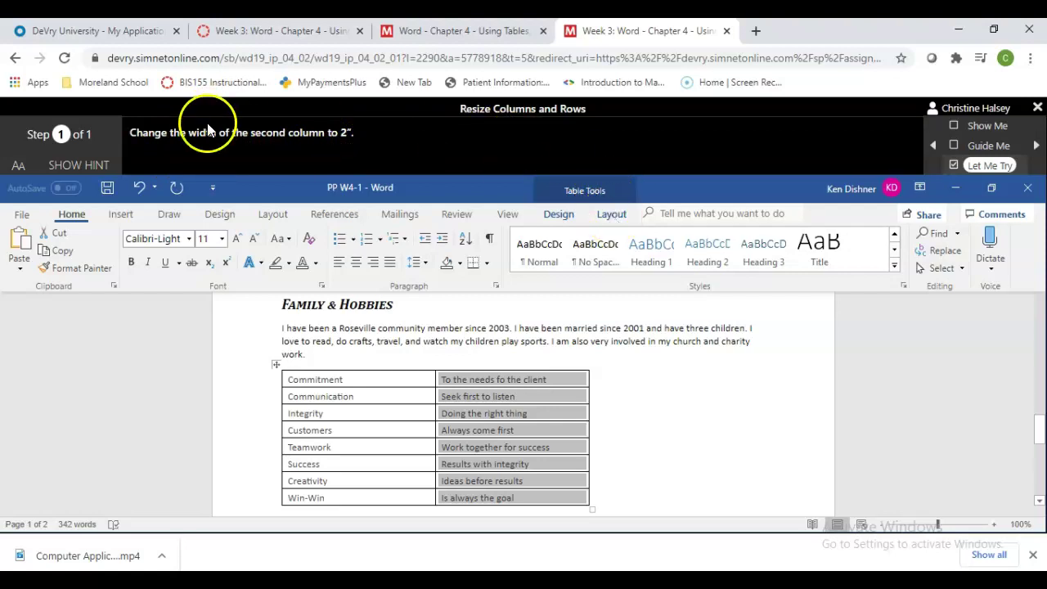
pyautogui.click(79, 165)
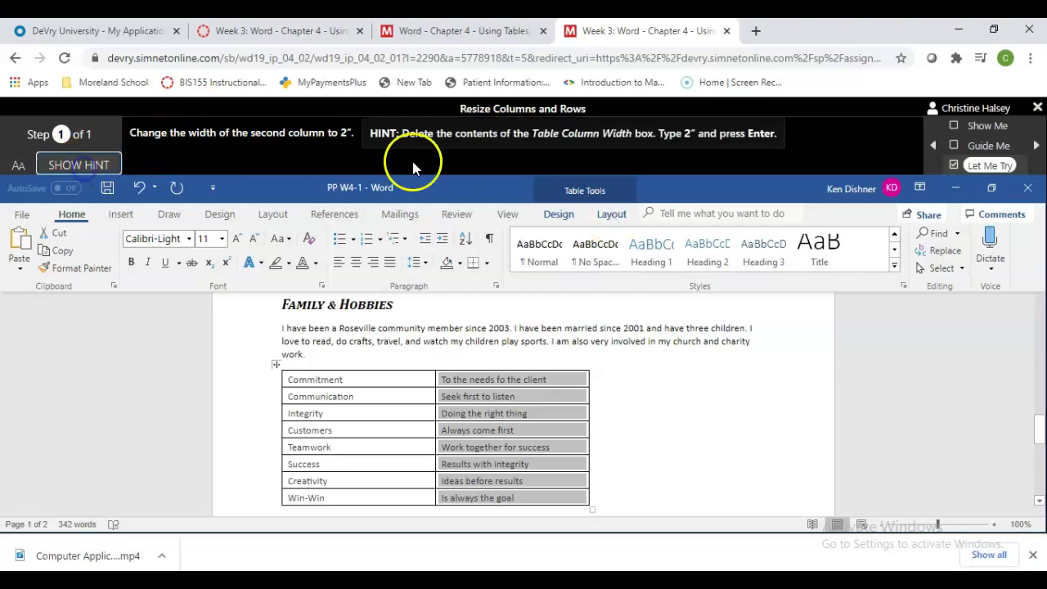
pyautogui.click(612, 215)
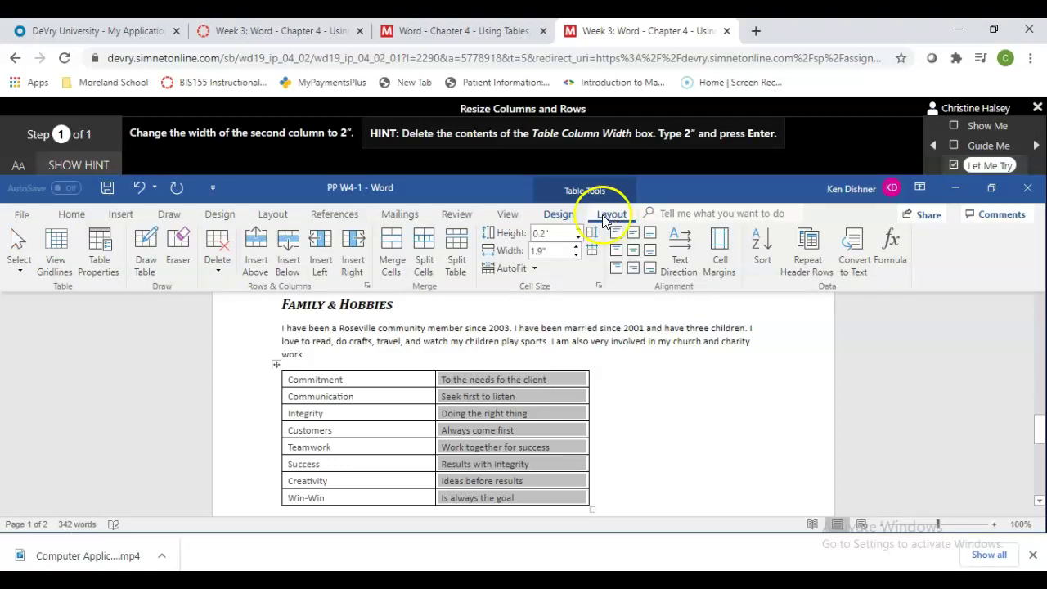
pyautogui.click(576, 247)
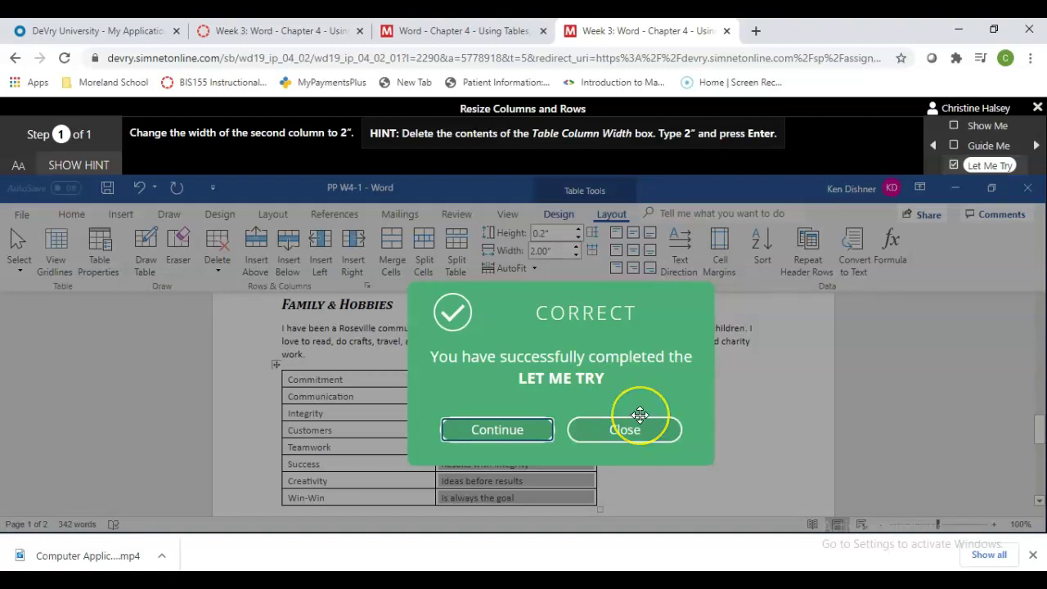
pyautogui.click(636, 431)
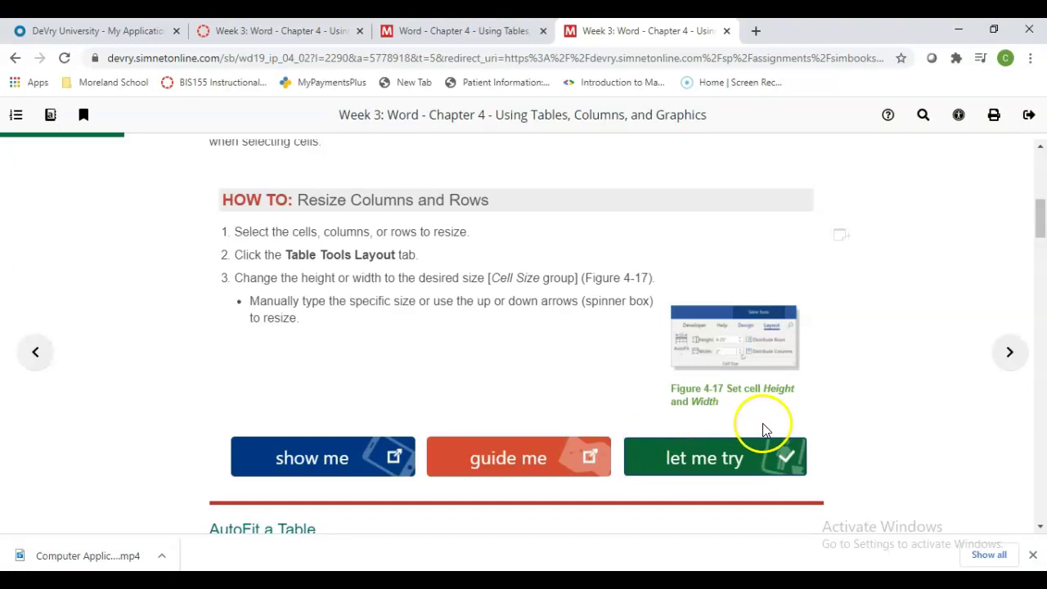
# Complete the AutoFit a Table "let me try" exercise by applying AutoFit Contents to the selected table, and return to the book
pyautogui.moveTo(1040, 234); pyautogui.dragTo(1039, 264)
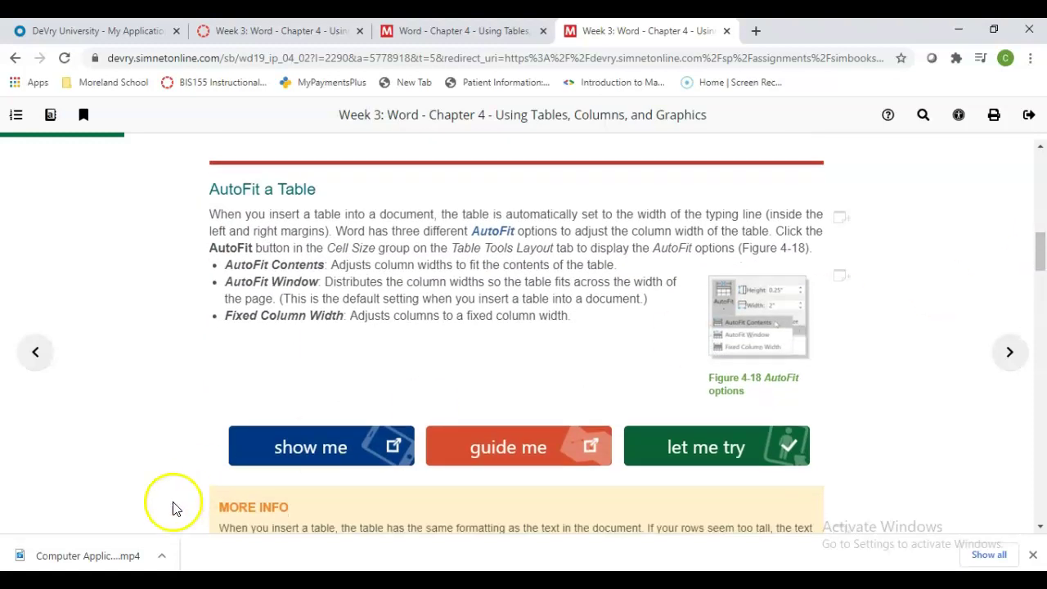
pyautogui.click(36, 543)
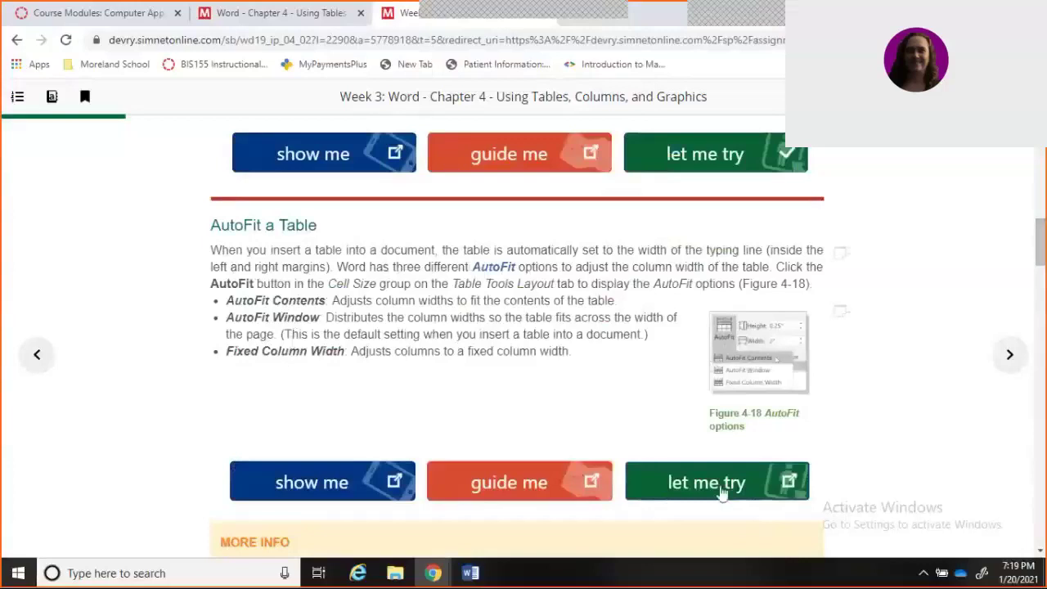
pyautogui.click(721, 491)
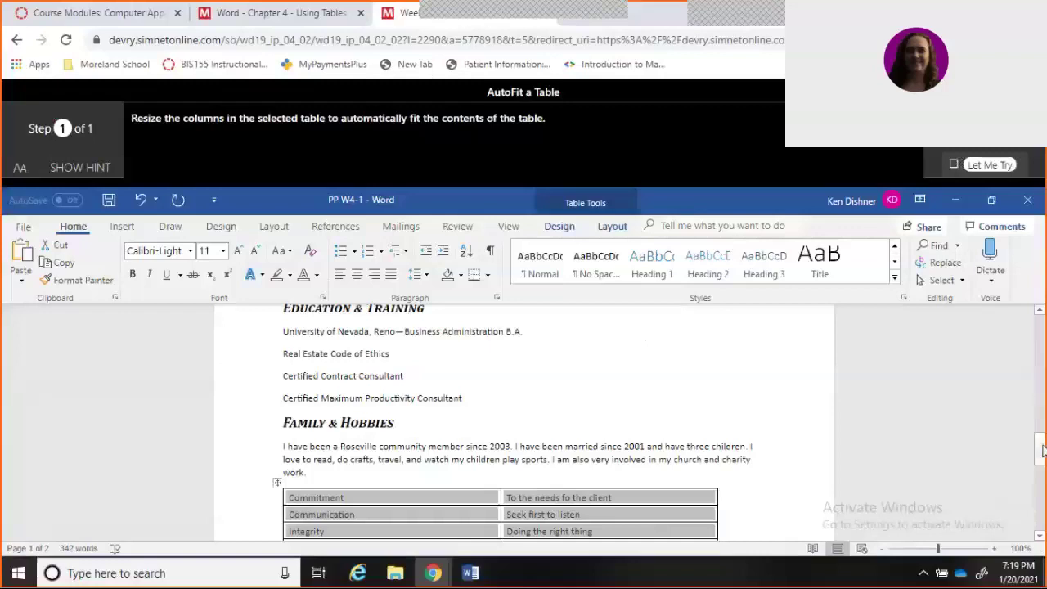
pyautogui.moveTo(1042, 449); pyautogui.dragTo(1041, 458)
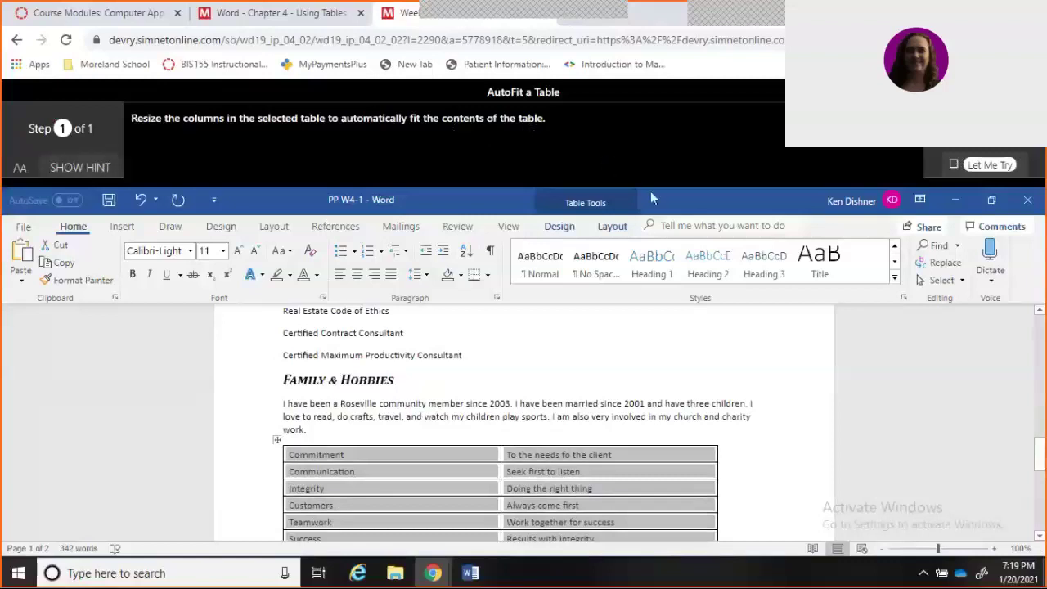
pyautogui.click(610, 230)
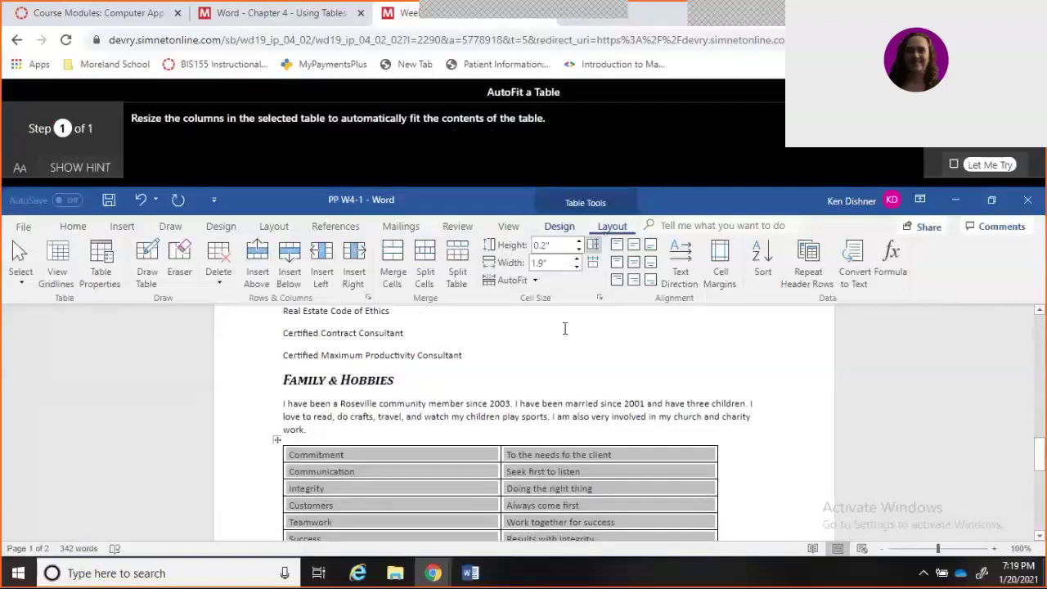
pyautogui.click(535, 281)
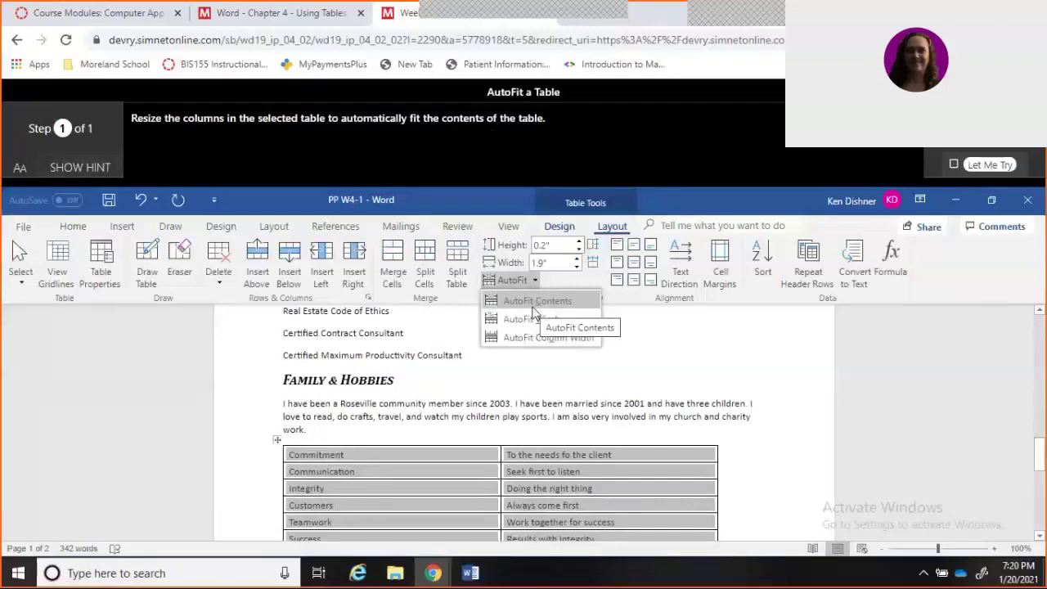
pyautogui.click(651, 329)
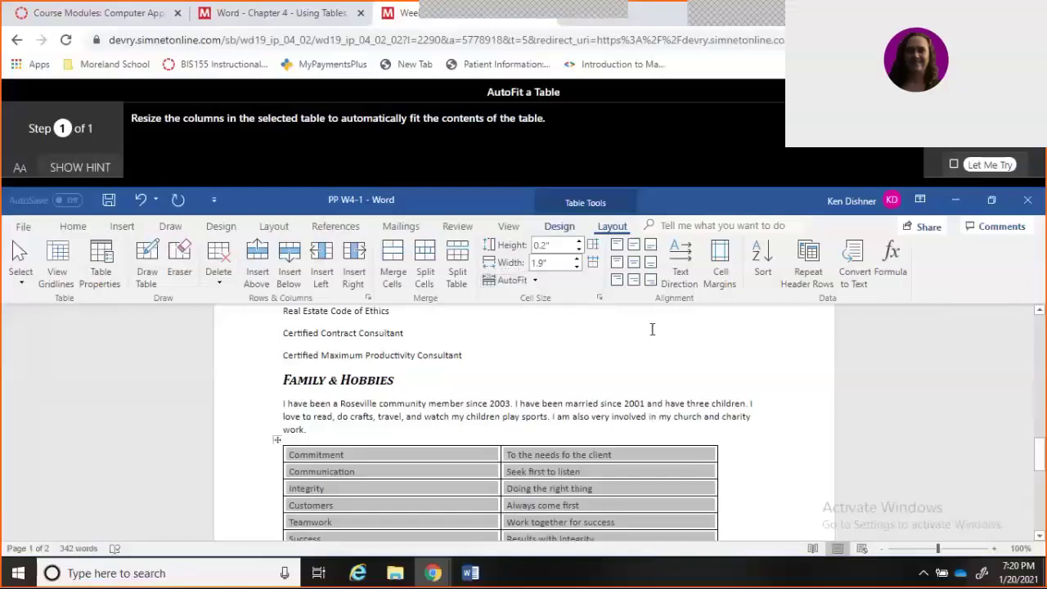
pyautogui.click(536, 282)
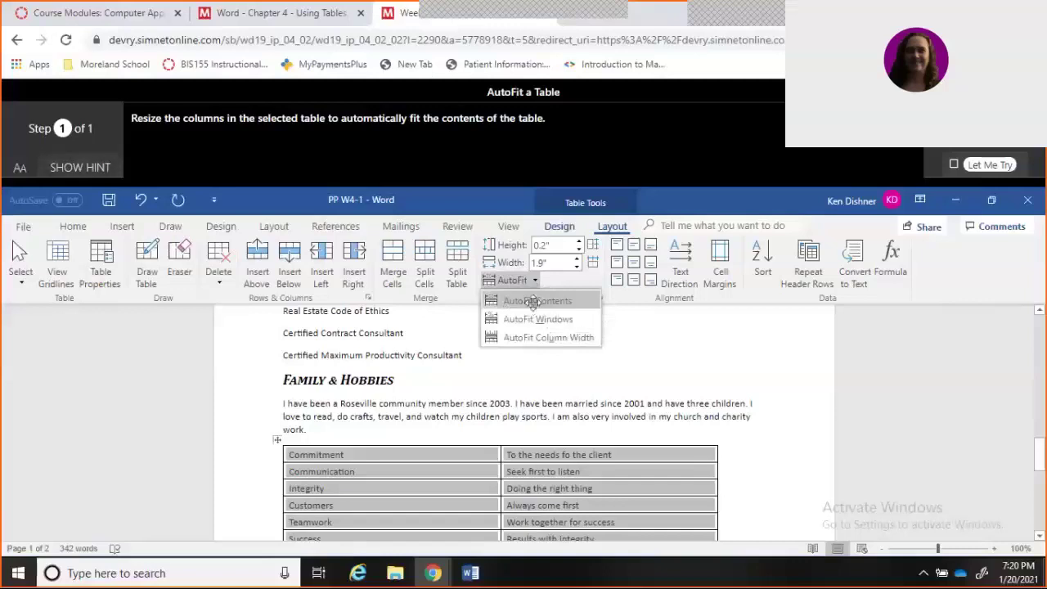
pyautogui.click(536, 300)
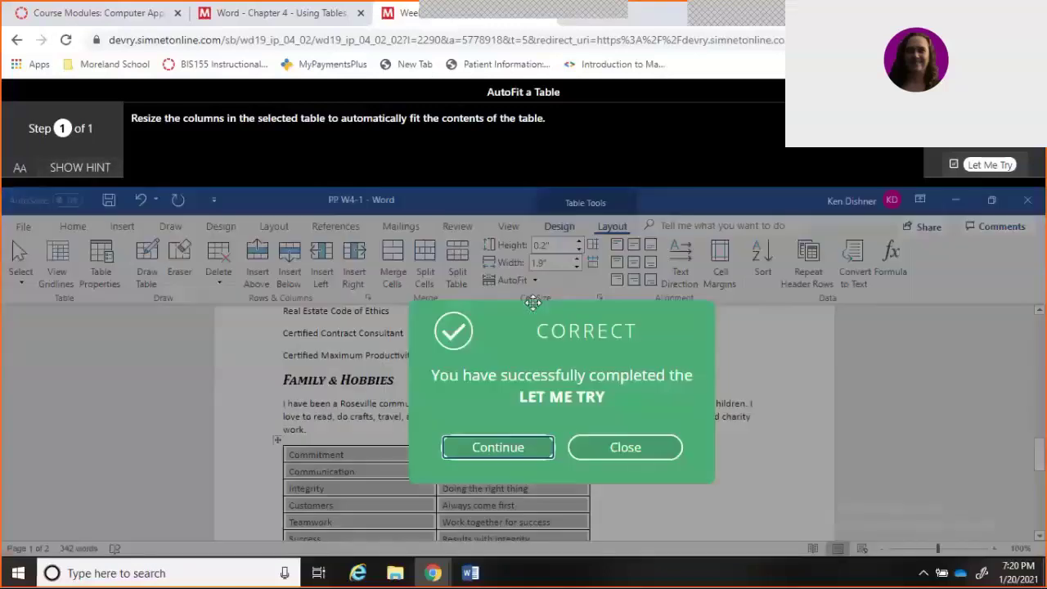
pyautogui.click(625, 448)
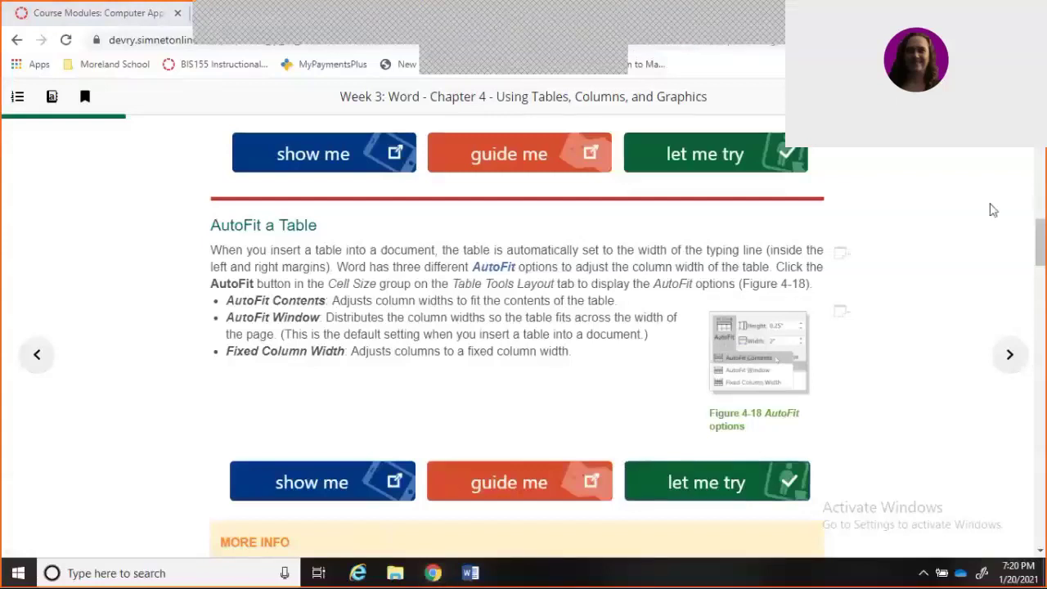
# Go to the Distribute Rows and Columns section of the SLO 4.2 page and find its practice exercises
pyautogui.scroll(-3, 1043, 253)
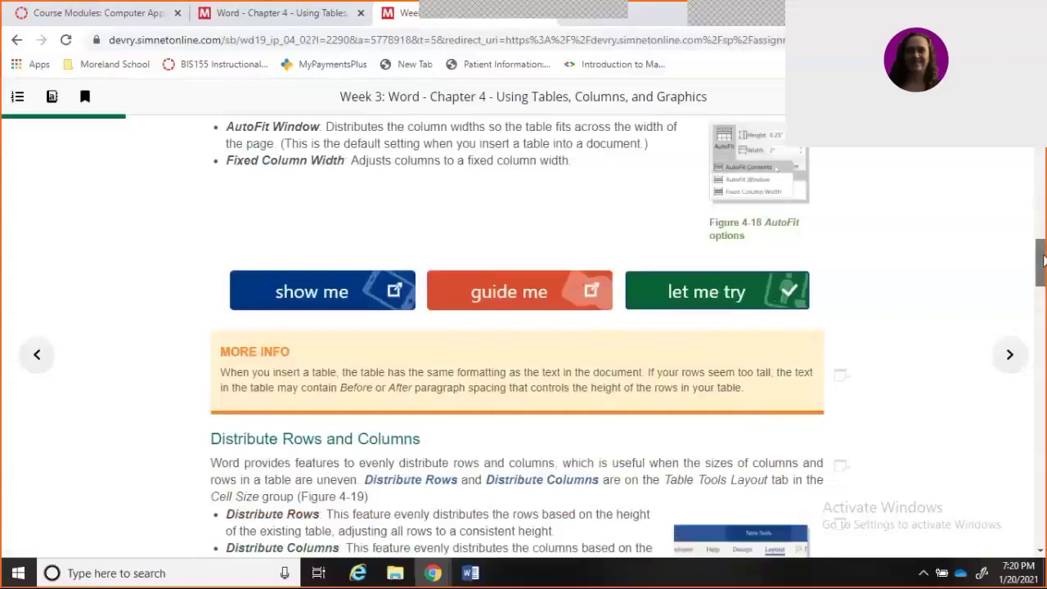
pyautogui.scroll(-3, 253, 270)
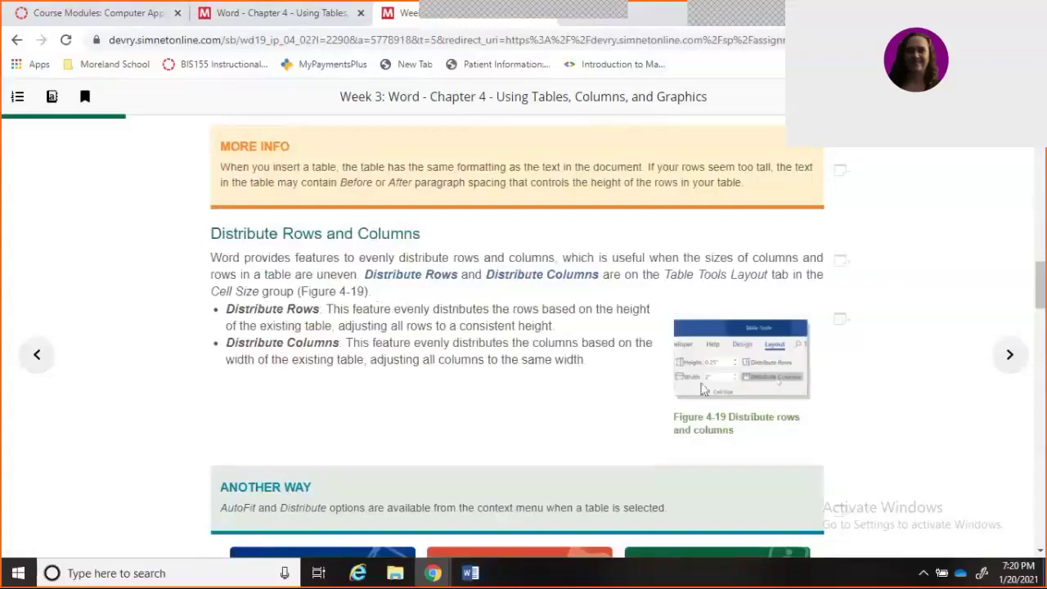
pyautogui.moveTo(1040, 283); pyautogui.dragTo(1042, 290)
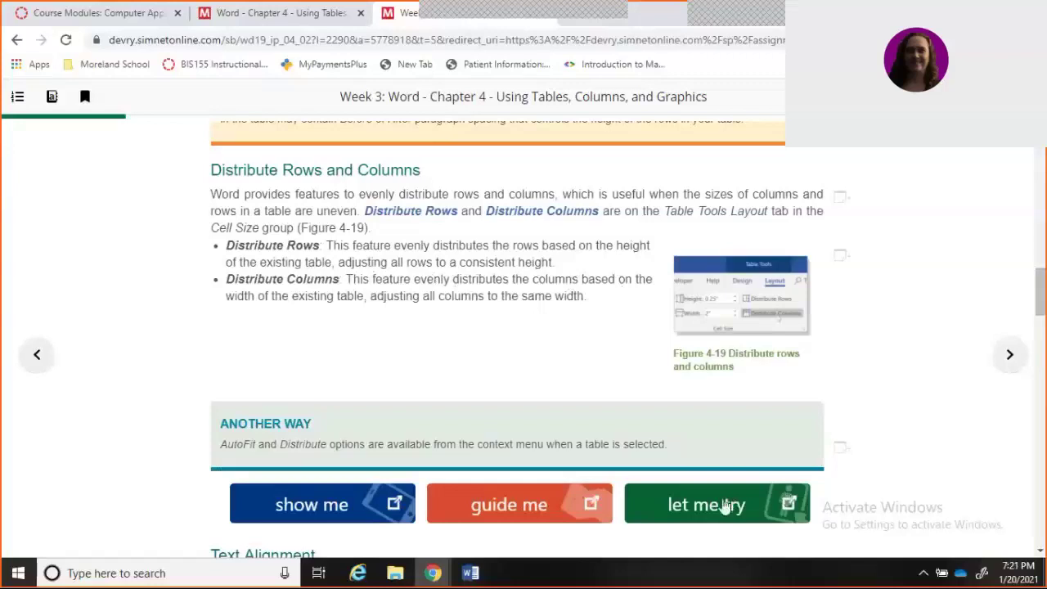
pyautogui.click(724, 506)
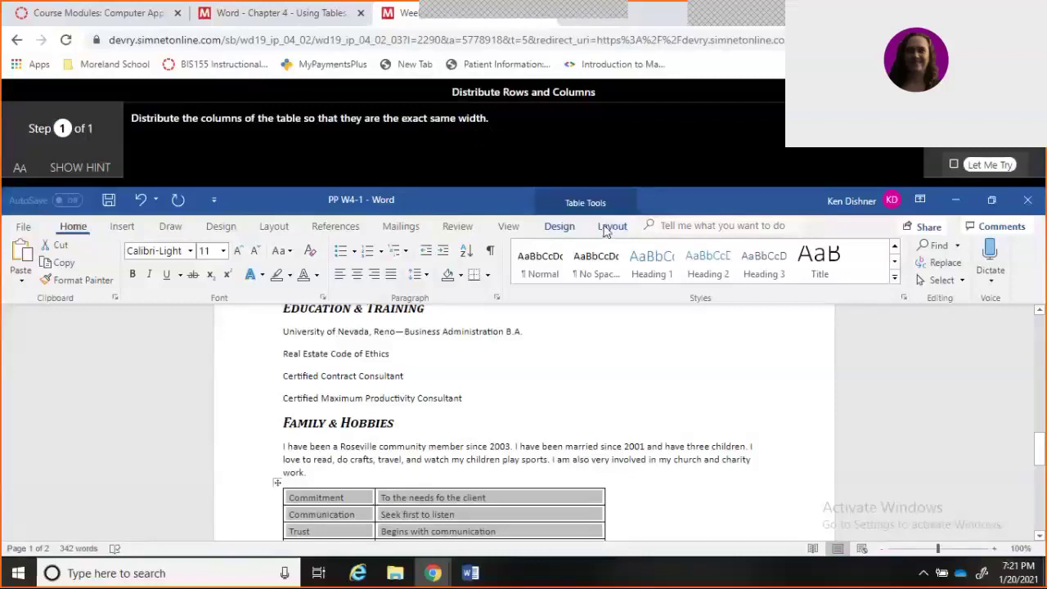
pyautogui.click(281, 17)
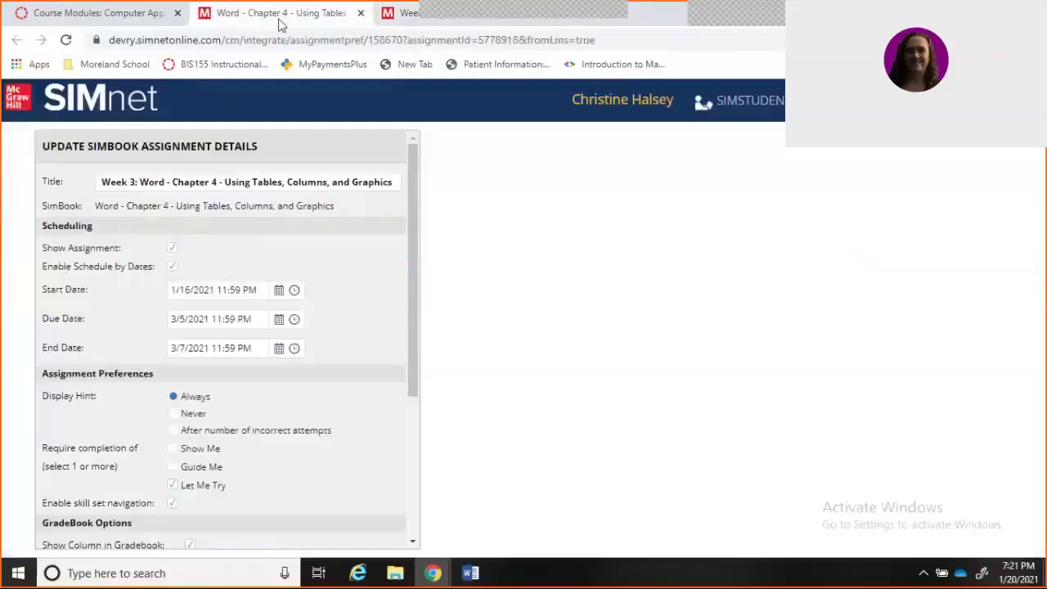
pyautogui.click(400, 18)
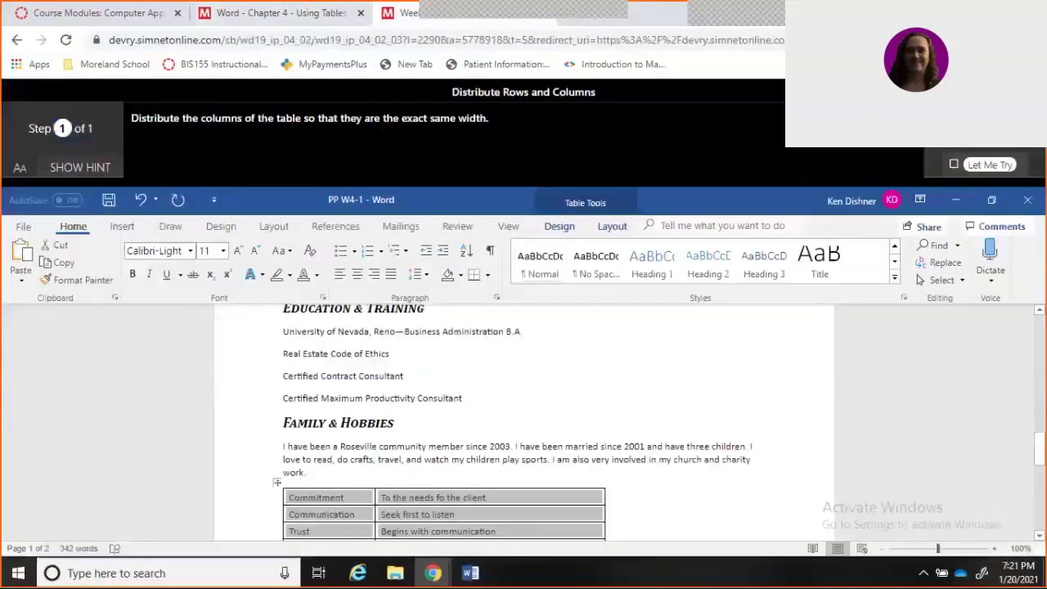
pyautogui.click(1027, 93)
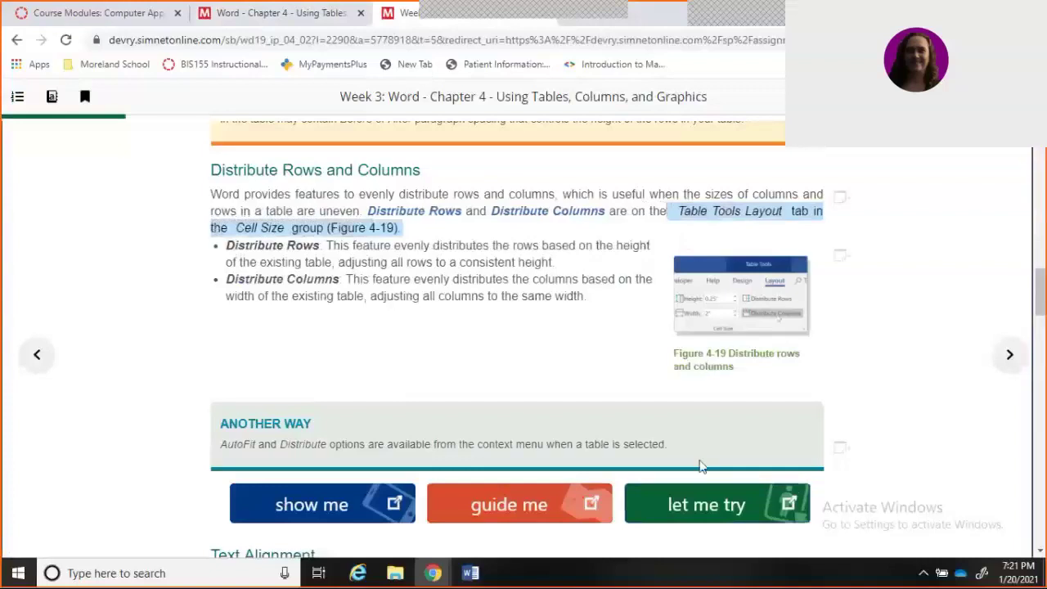
# Complete the Distribute Rows and Columns "let me try" exercise by distributing the table's columns evenly, and return to the book
pyautogui.click(712, 505)
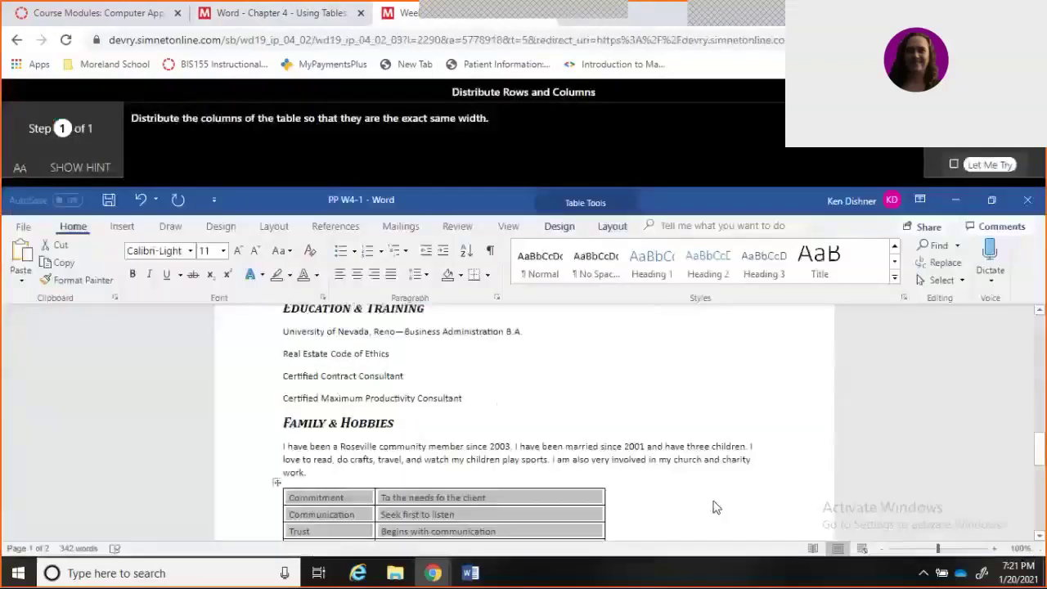
pyautogui.click(611, 226)
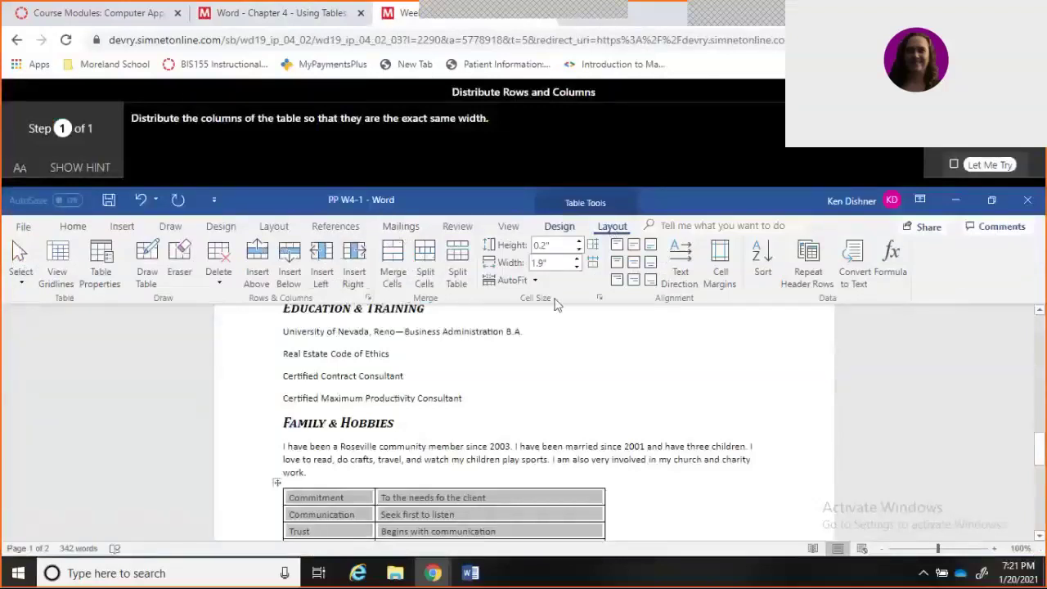
pyautogui.click(593, 265)
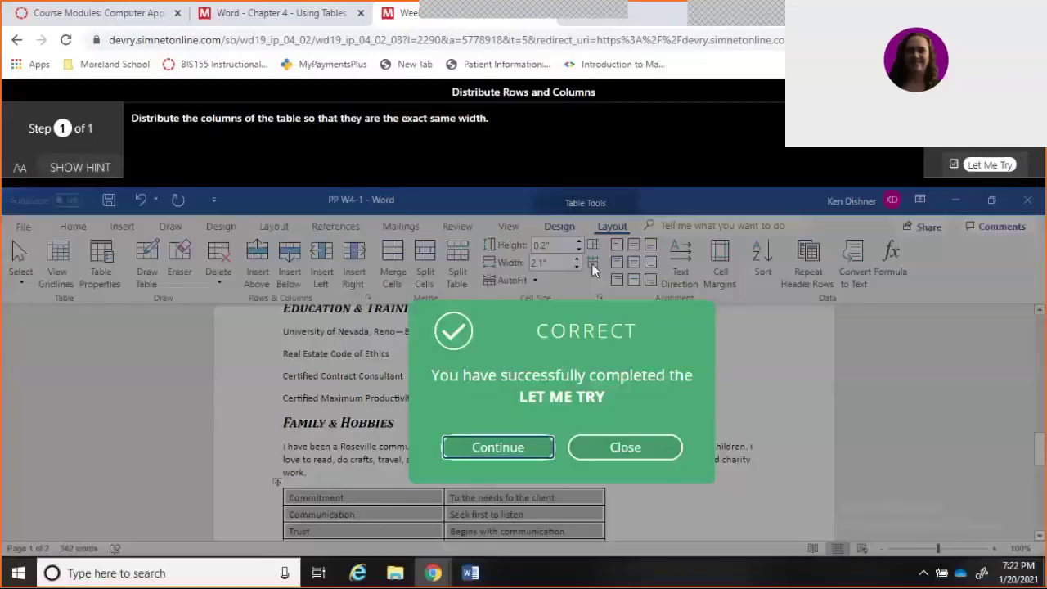
pyautogui.click(622, 447)
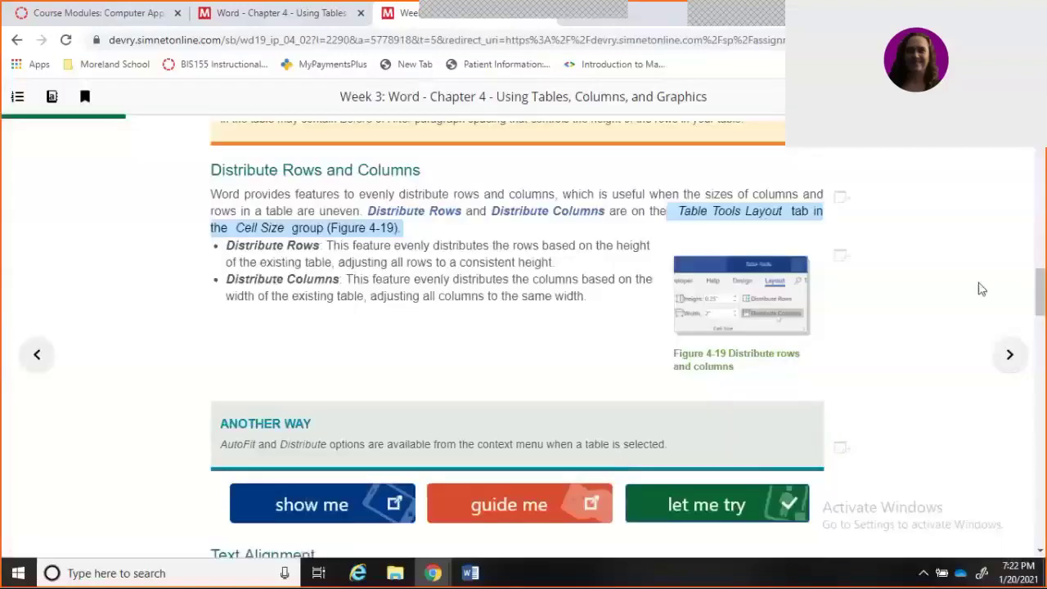
# Read through the Text Alignment, Cell Margins, Table Properties Dialog Box and Sort Data in Tables sections of the SLO 4.2 page
pyautogui.moveTo(1043, 296); pyautogui.dragTo(1042, 336)
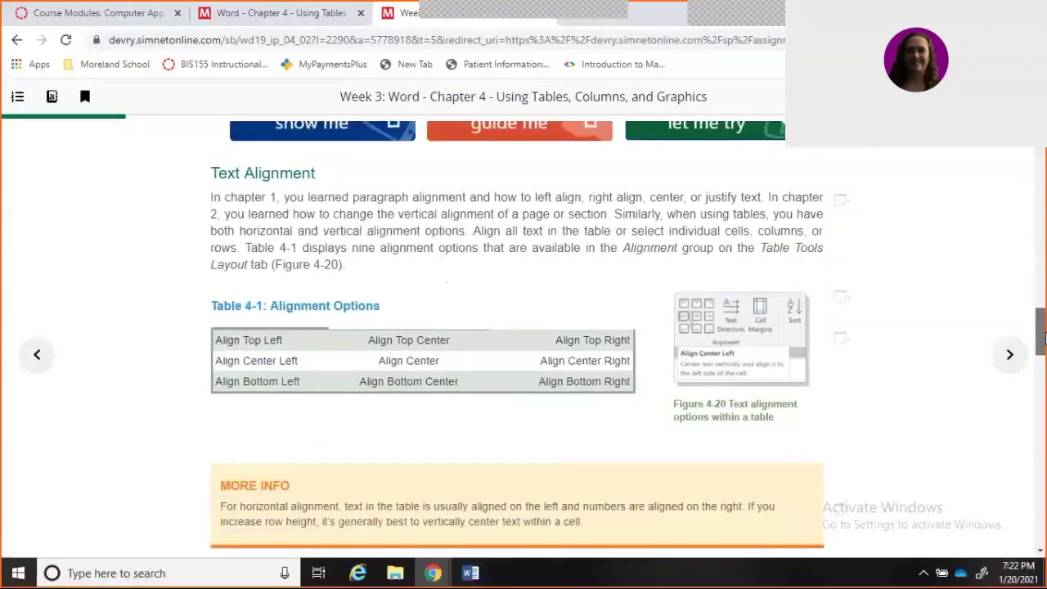
pyautogui.scroll(-1, 1041, 335)
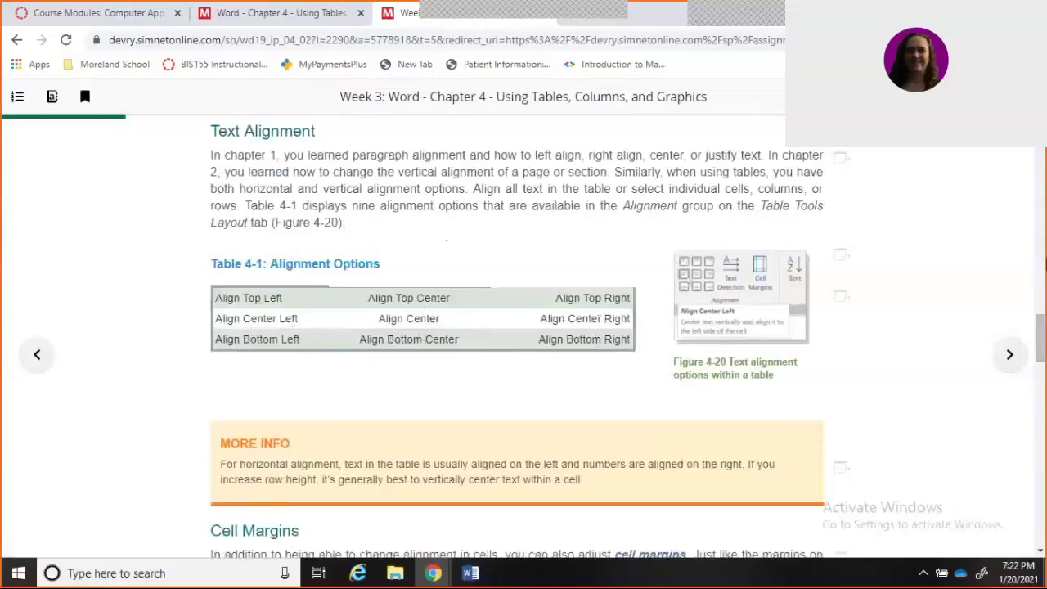
pyautogui.moveTo(1041, 323); pyautogui.dragTo(1037, 379)
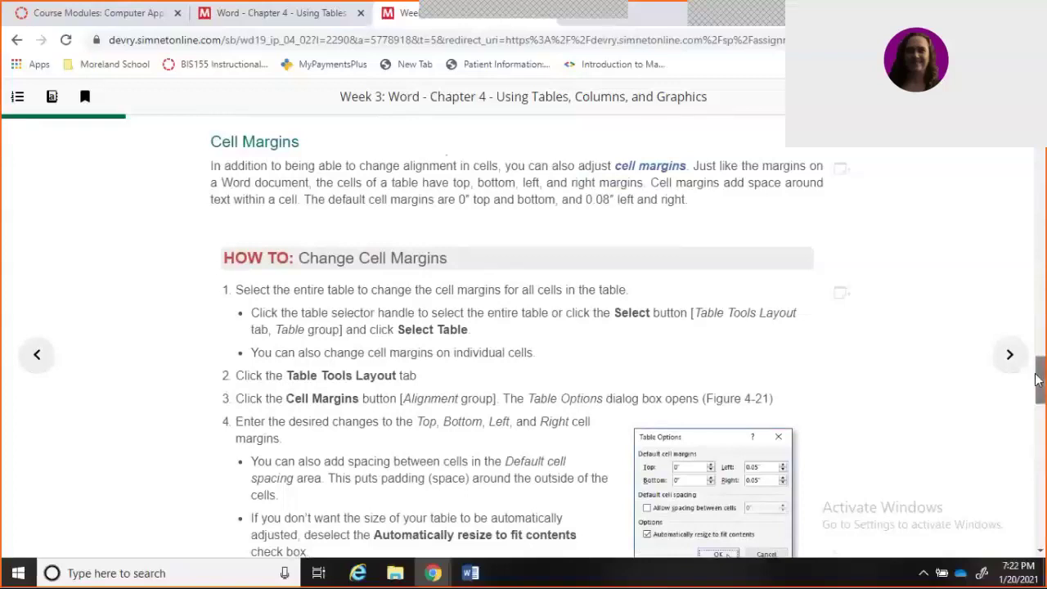
pyautogui.moveTo(1037, 378); pyautogui.dragTo(1034, 389)
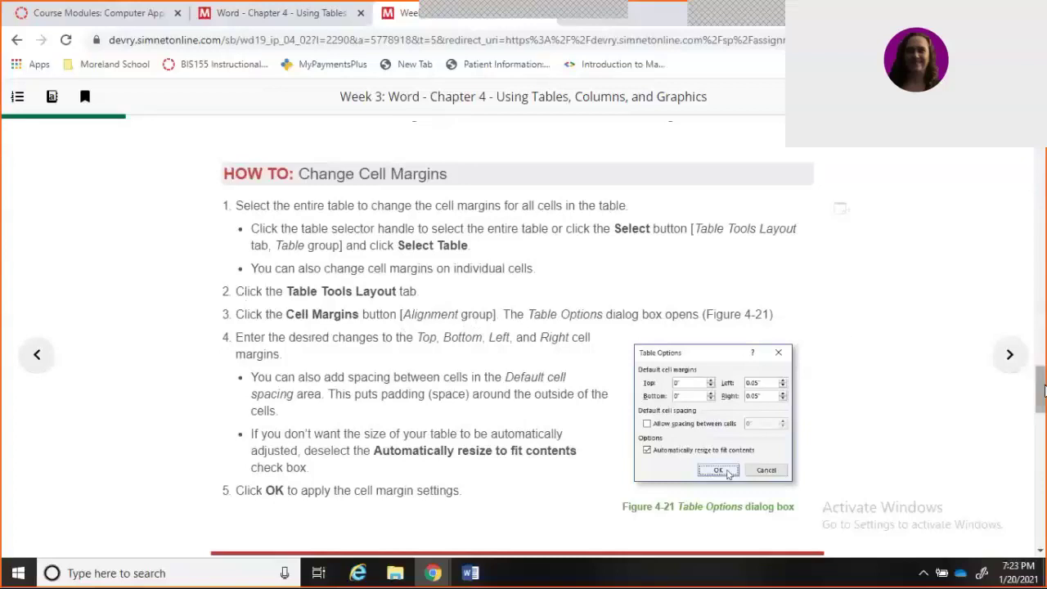
pyautogui.moveTo(1044, 380); pyautogui.dragTo(1039, 426)
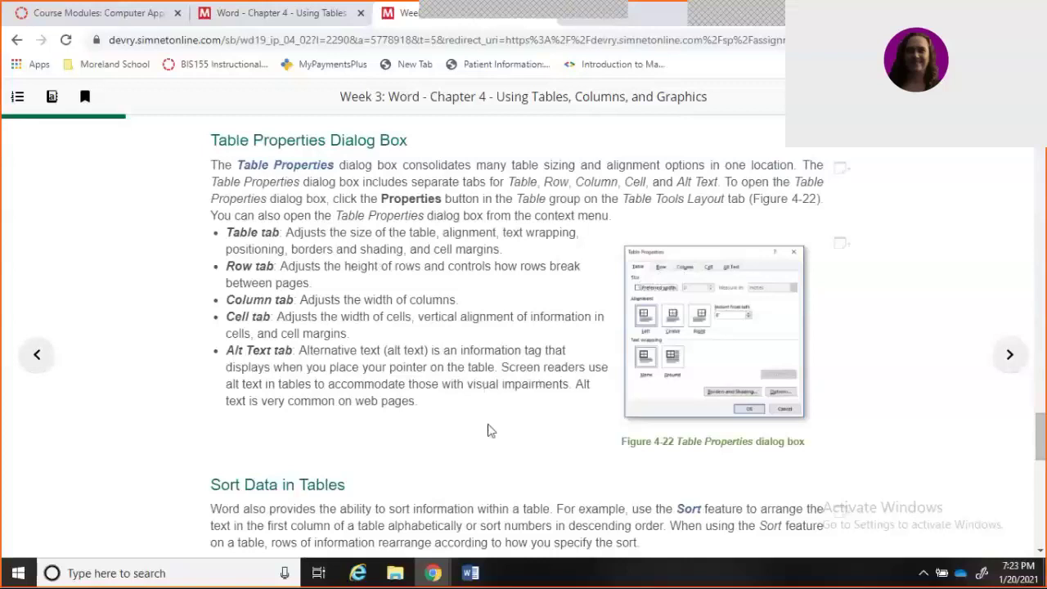
pyautogui.moveTo(1038, 434); pyautogui.dragTo(1039, 463)
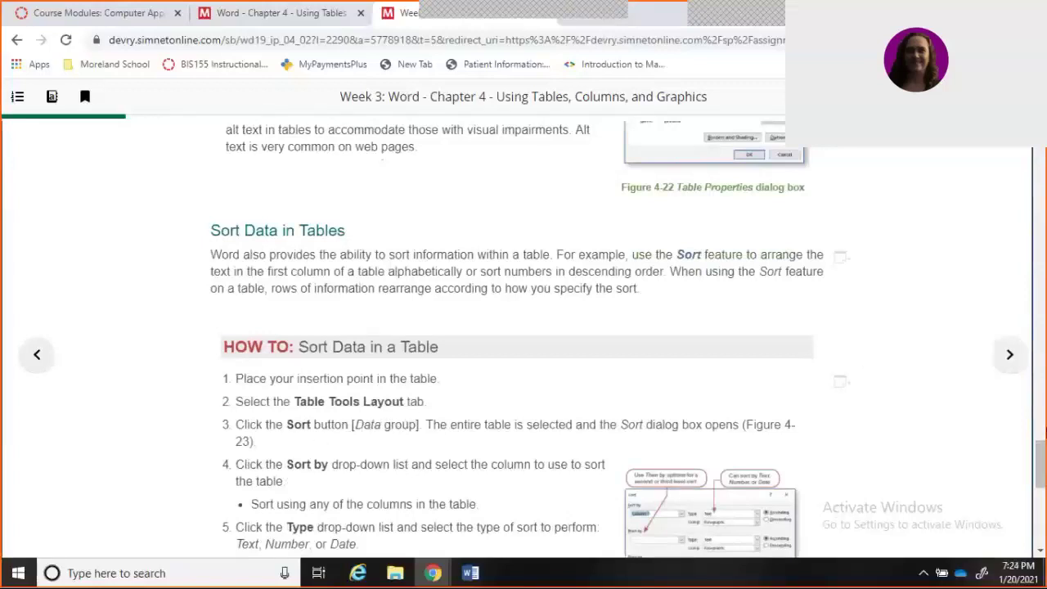
pyautogui.moveTo(1043, 458); pyautogui.dragTo(1042, 488)
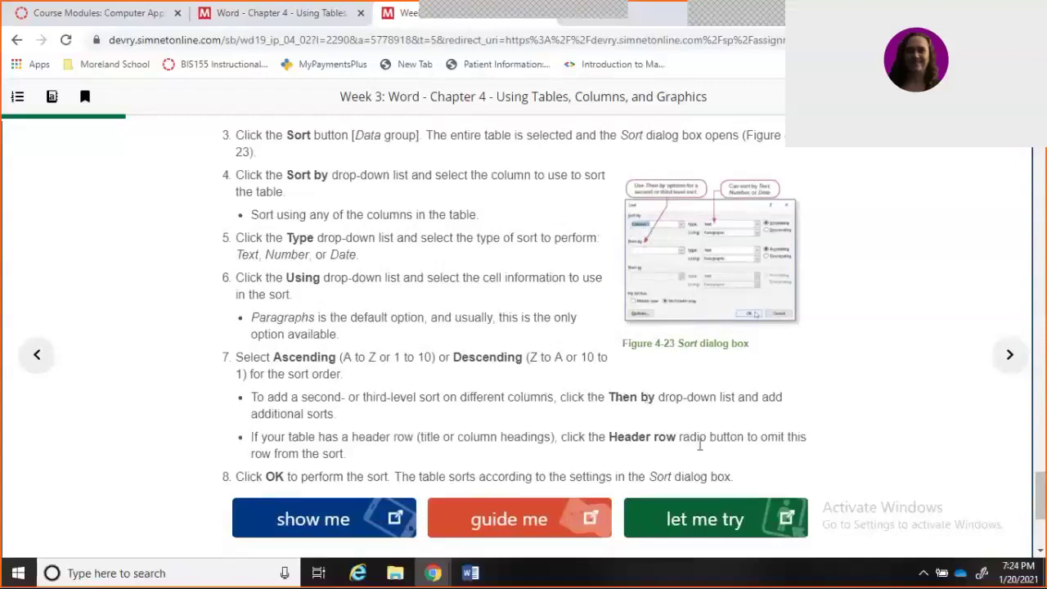
# Complete the Sort Data in a Table "let me try" exercise by sorting by Column1, type Text, using Paragraphs, ascending, and return to the book
pyautogui.click(726, 527)
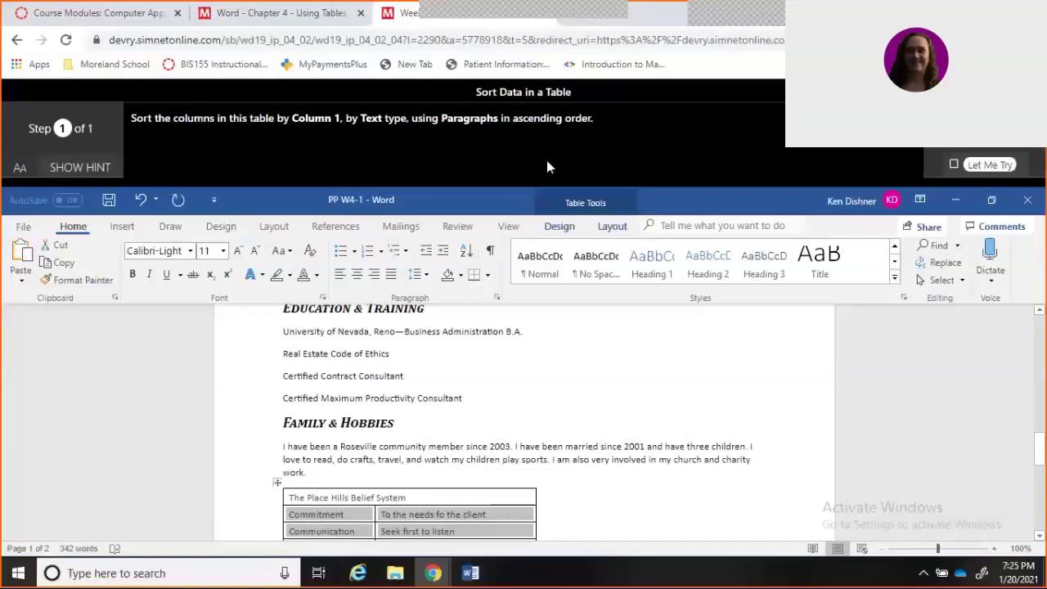
pyautogui.click(612, 227)
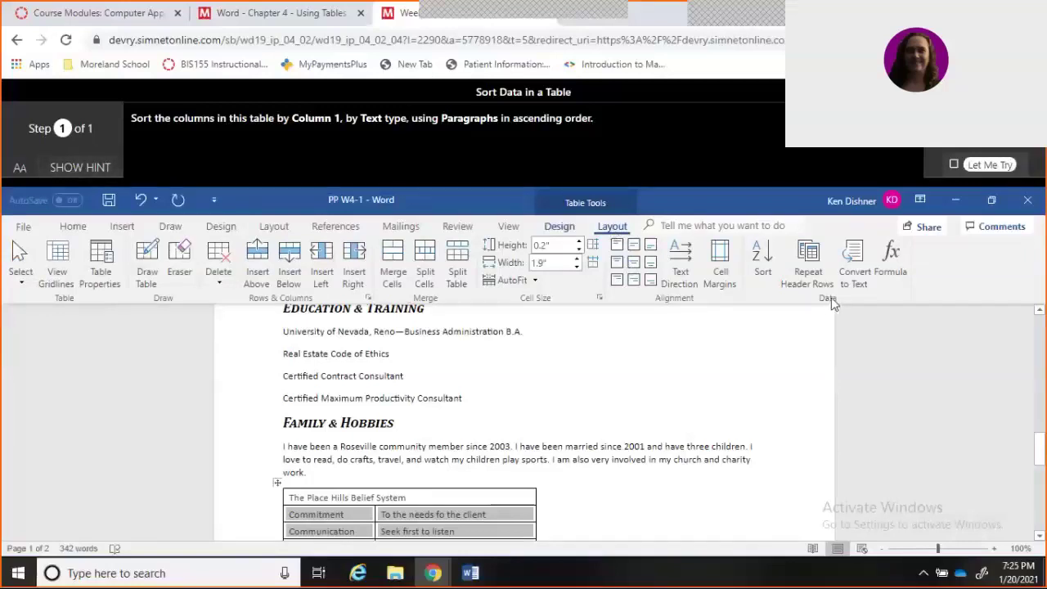
pyautogui.click(764, 265)
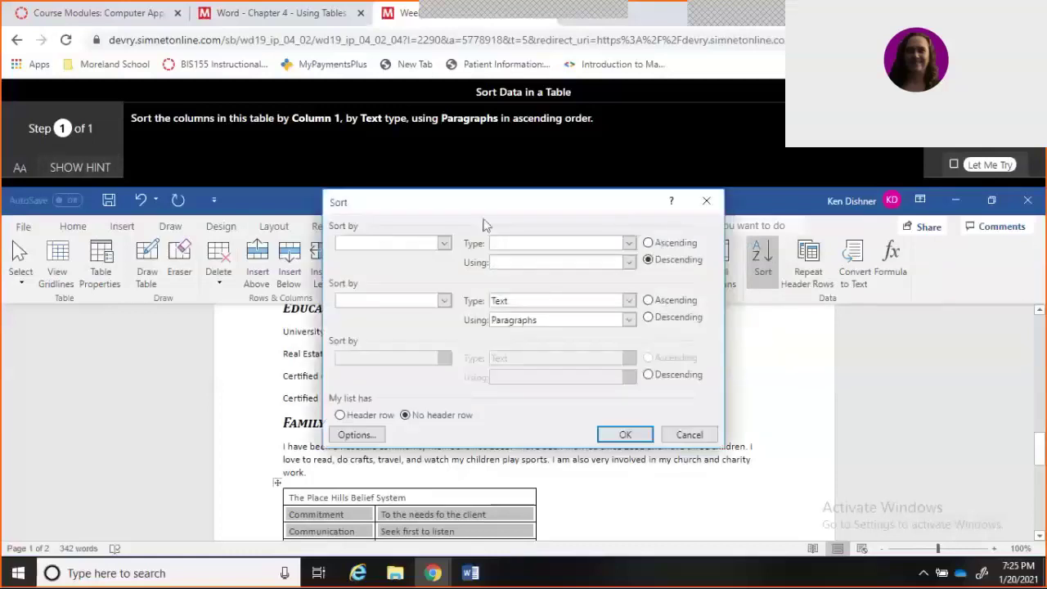
pyautogui.click(443, 244)
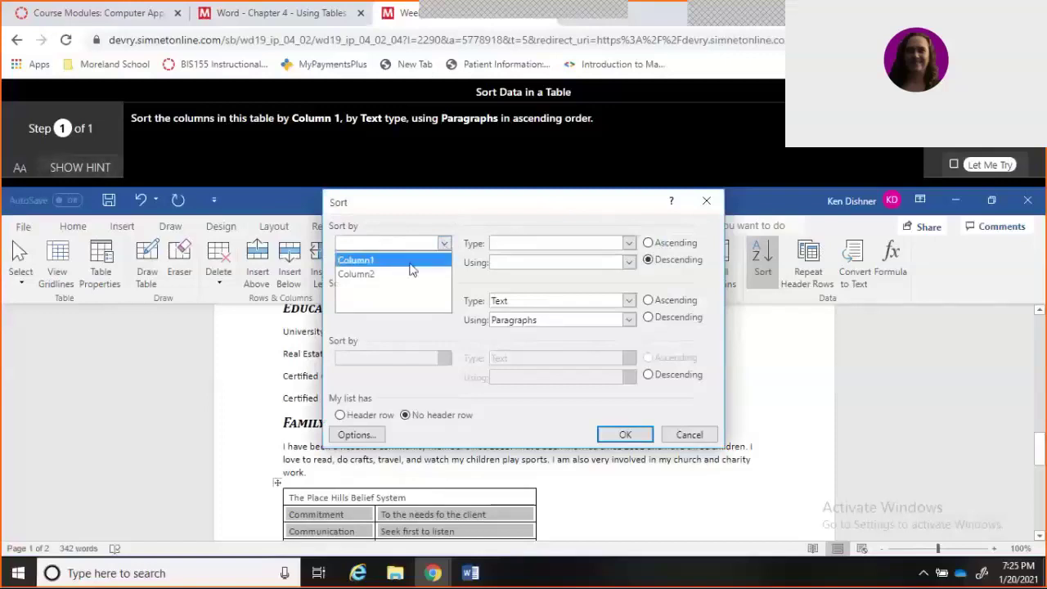
pyautogui.click(412, 262)
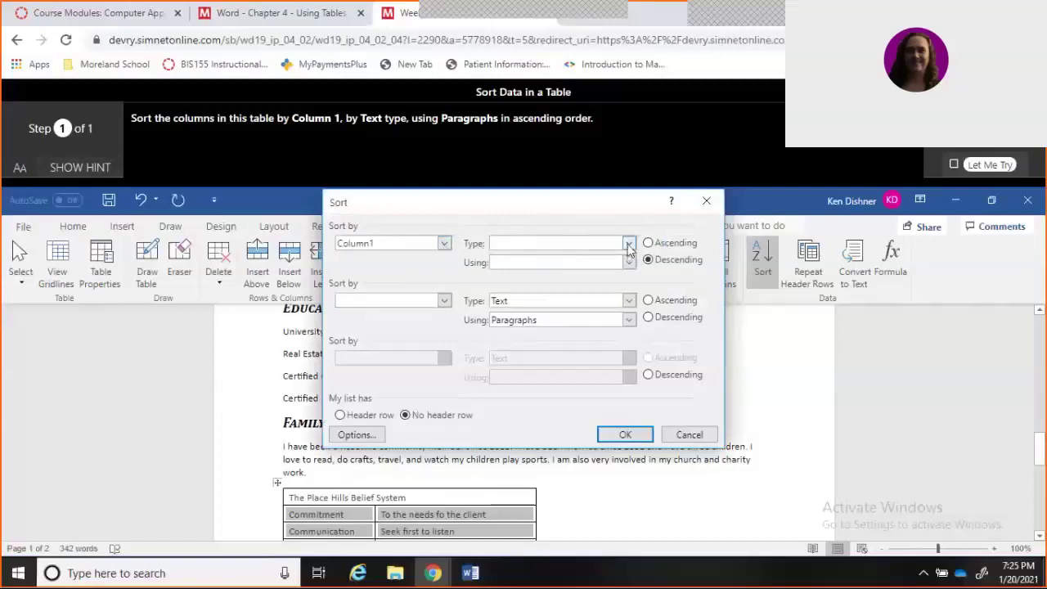
pyautogui.click(629, 244)
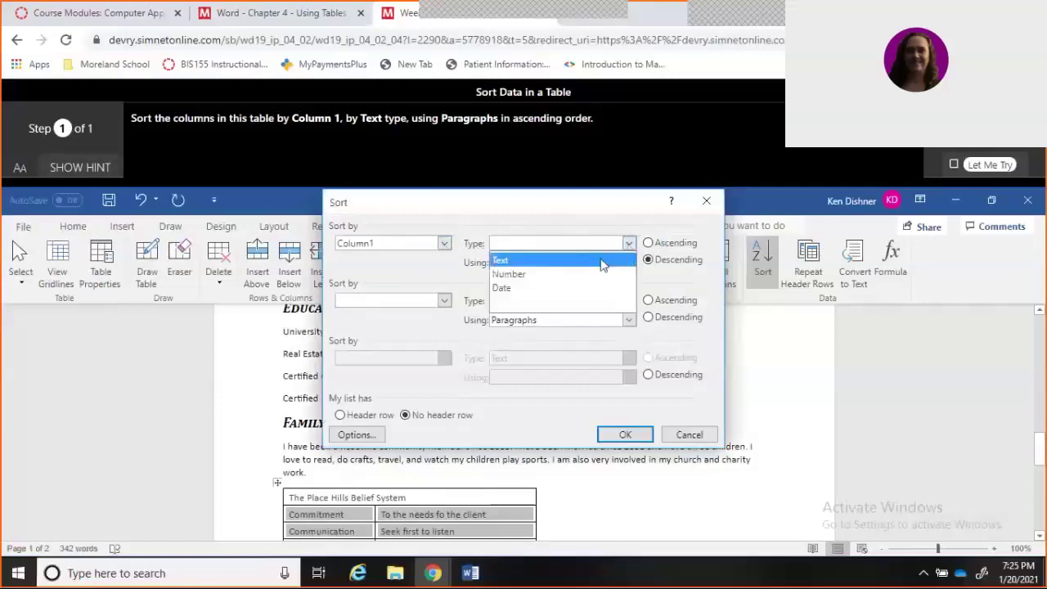
pyautogui.click(601, 261)
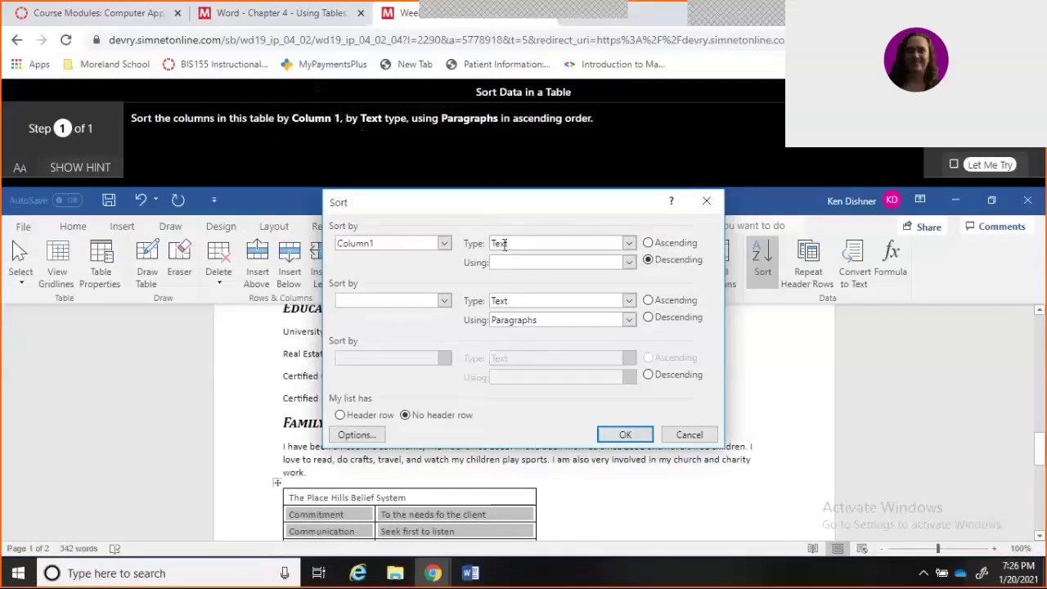
pyautogui.click(628, 263)
pyautogui.click(582, 281)
pyautogui.click(648, 245)
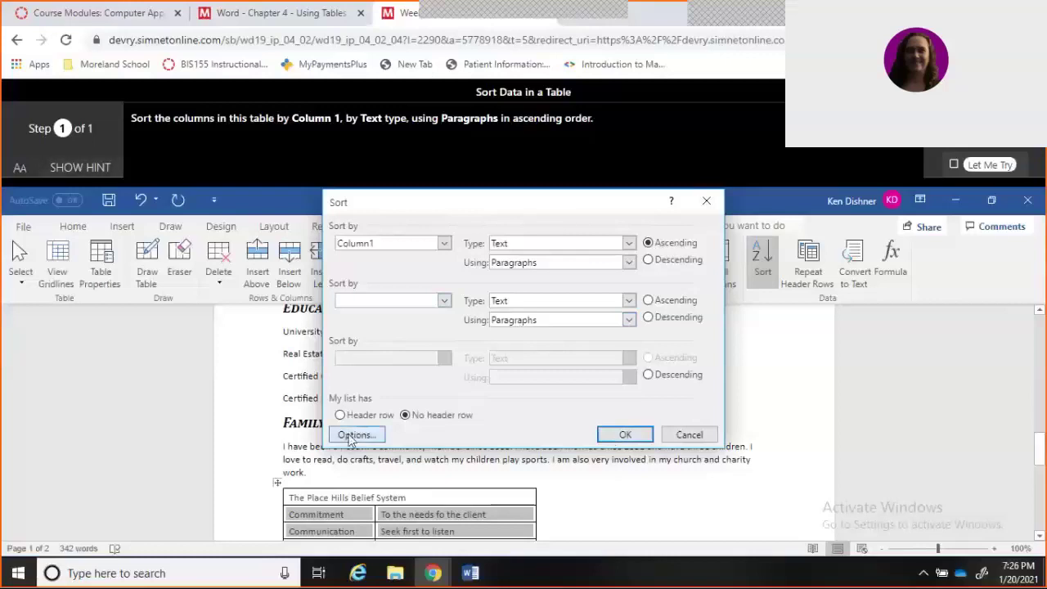
pyautogui.click(626, 435)
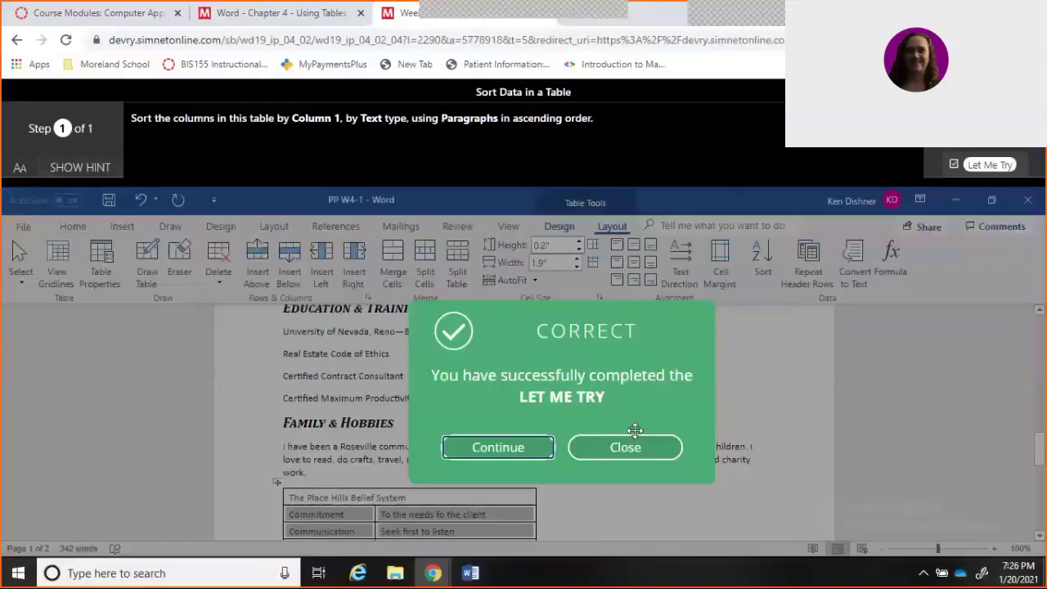
pyautogui.click(627, 447)
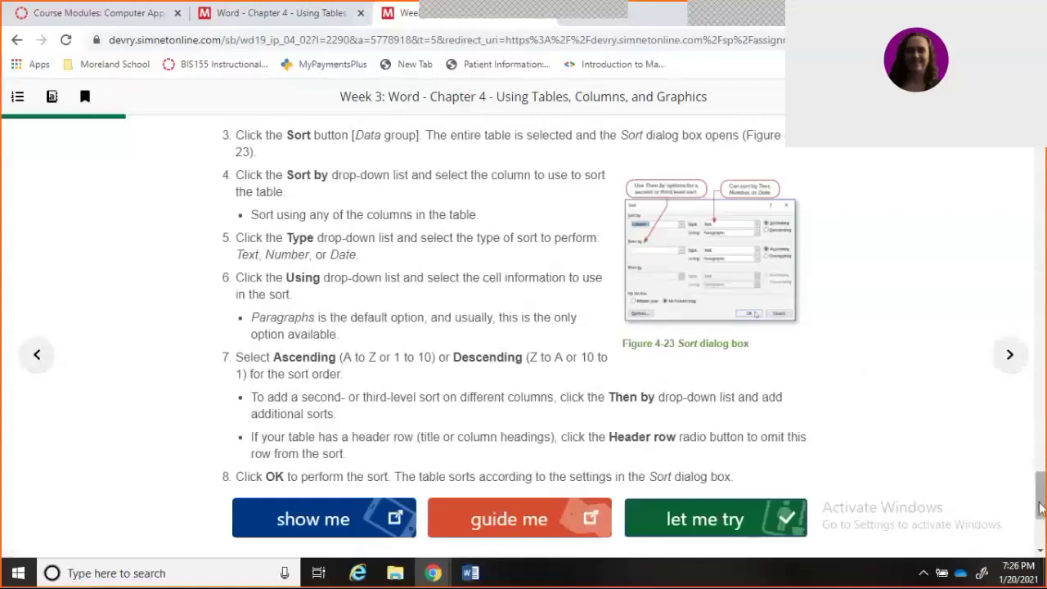
# Finish the SLO 4.2 page and go past Pause & Practice: Word 4-1 to the SLO 4.3 page on formatting and editing tables
pyautogui.moveTo(1040, 507); pyautogui.dragTo(1040, 548)
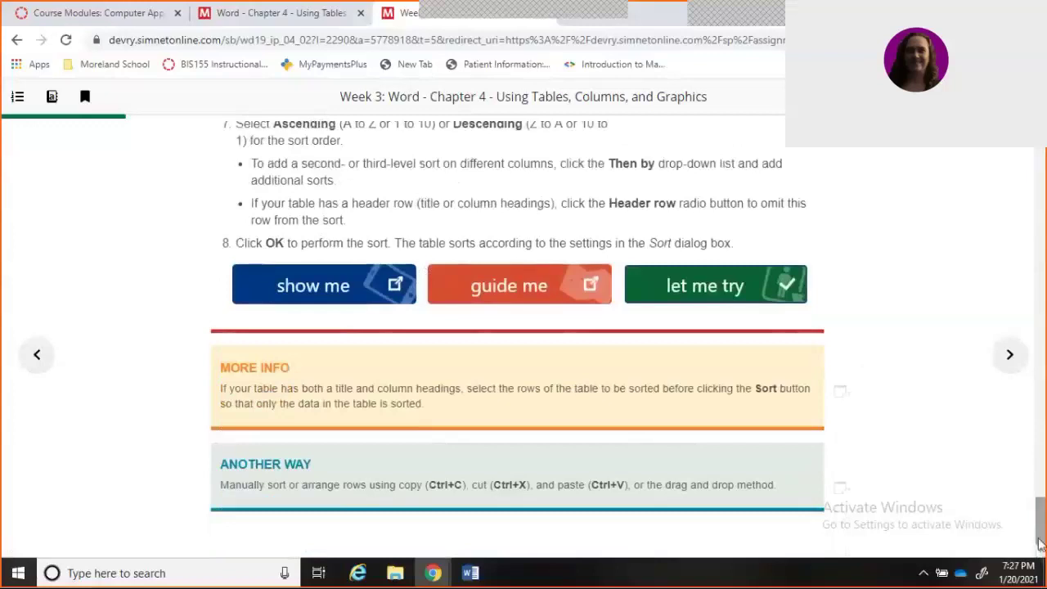
pyautogui.click(1012, 360)
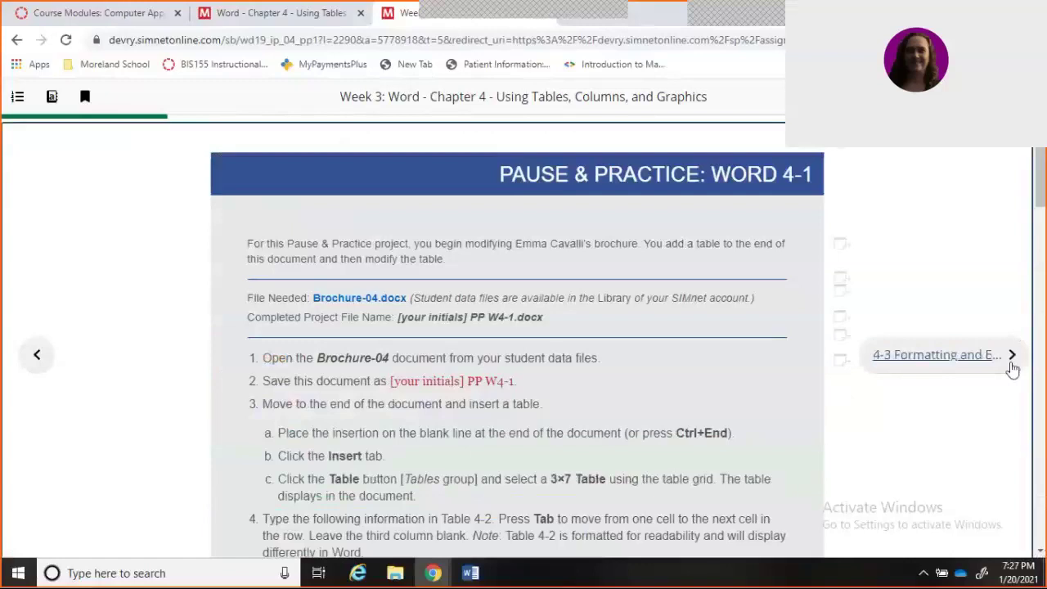
pyautogui.click(1012, 359)
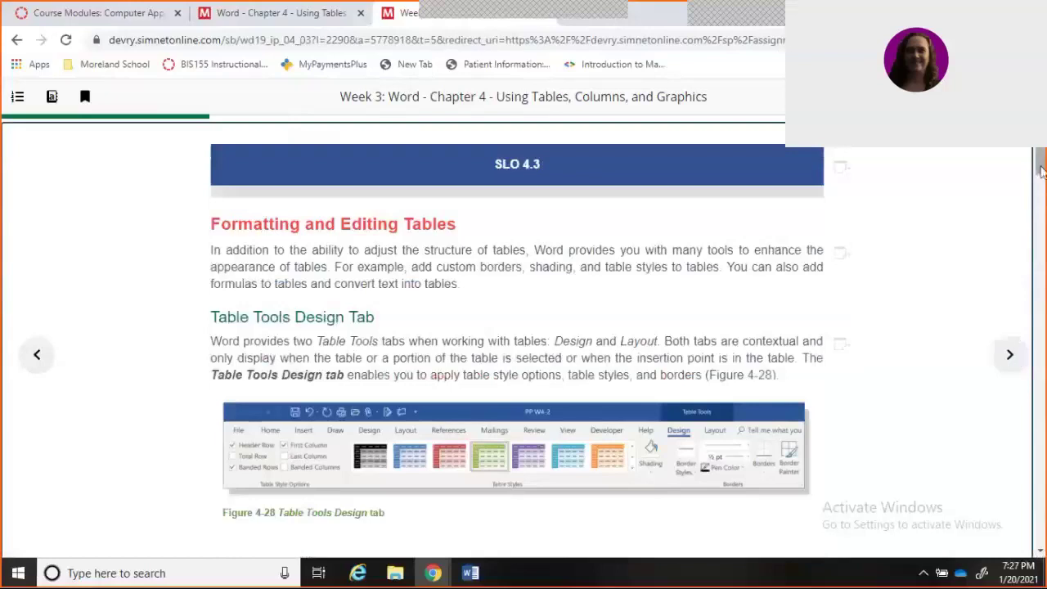
# Review the instructions for applying table borders with the Borders and Shading dialog box, and return to the start of the SLO 4.3 page
pyautogui.moveTo(1041, 169); pyautogui.dragTo(1037, 228)
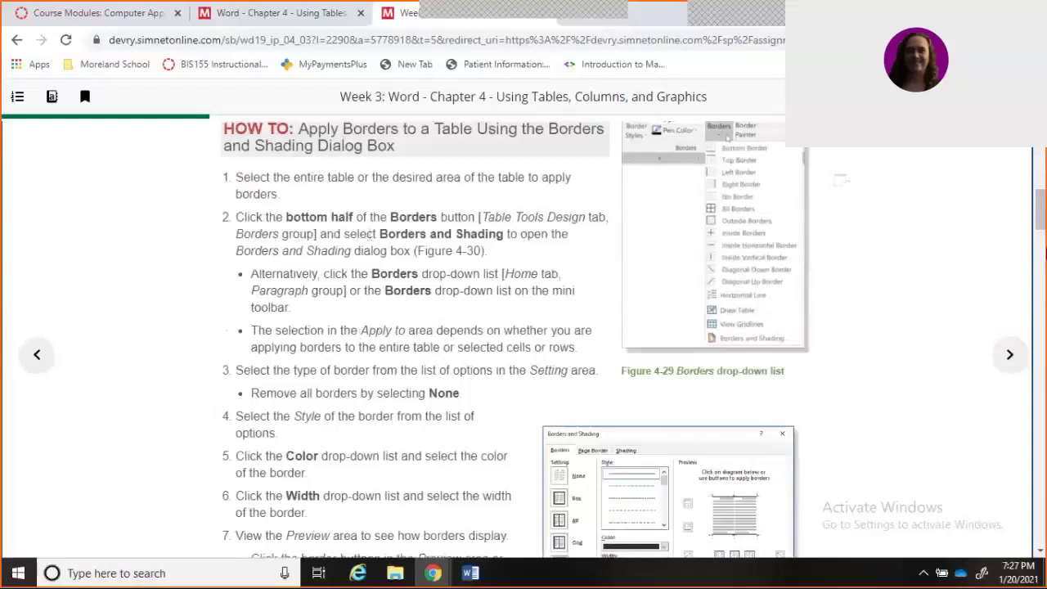
pyautogui.moveTo(1042, 233); pyautogui.dragTo(1042, 247)
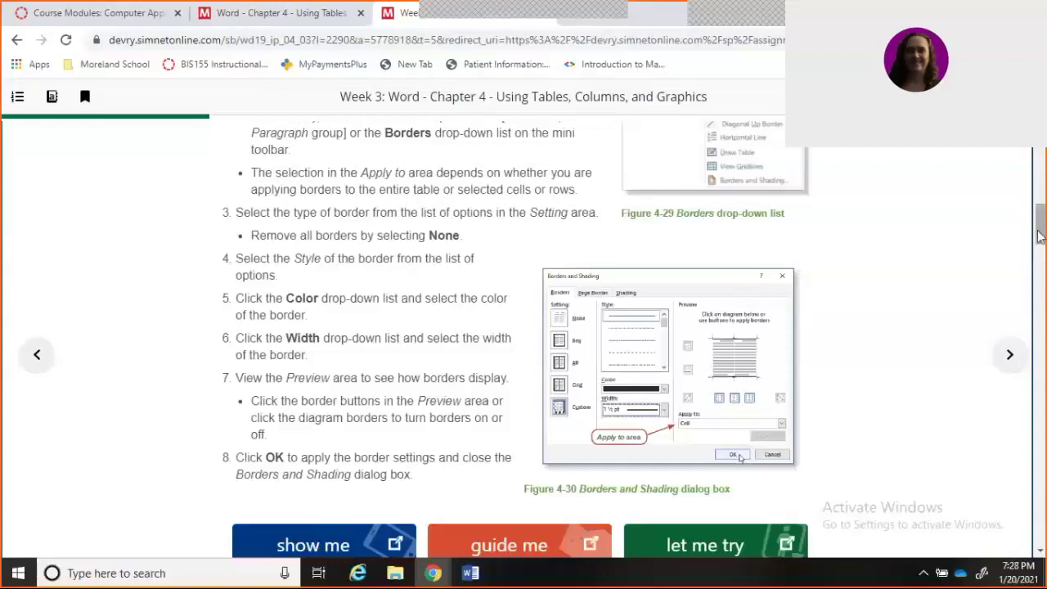
pyautogui.moveTo(1040, 228); pyautogui.dragTo(1037, 163)
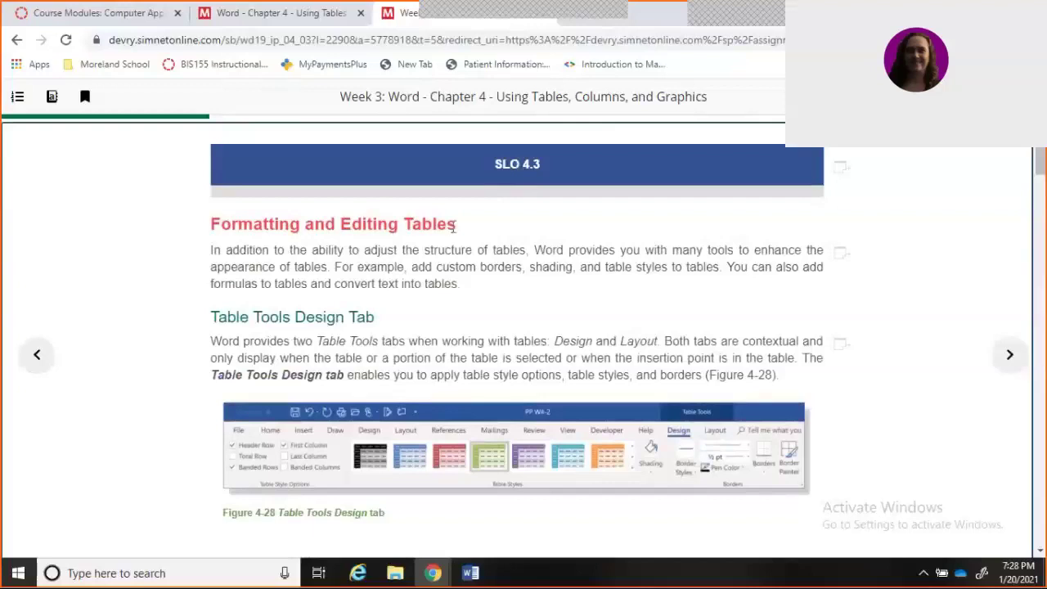
pyautogui.moveTo(439, 578)
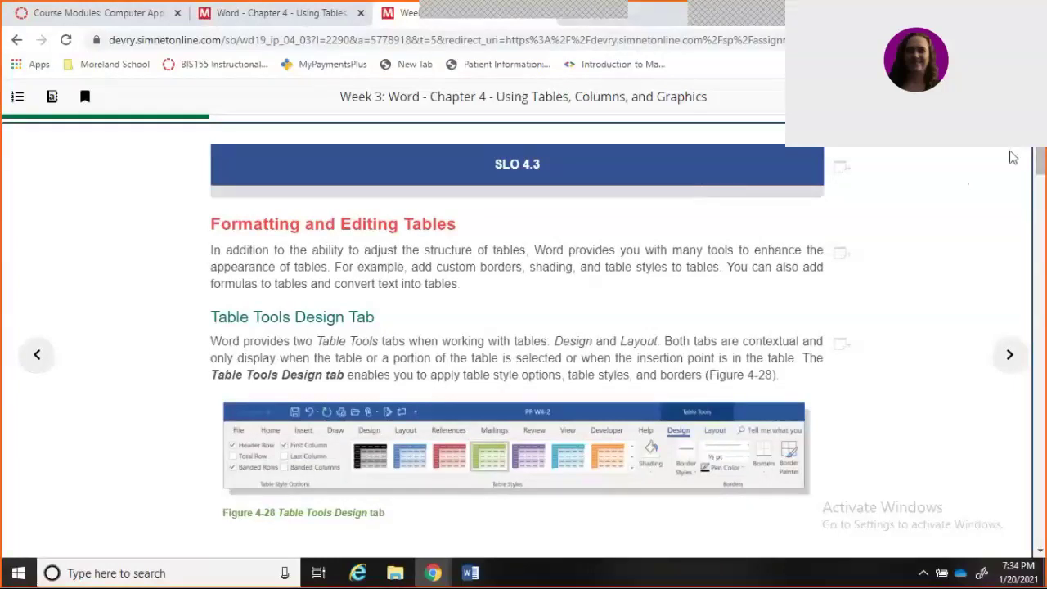
# Start the "let me try" exercise on applying table borders and open the Borders and Shading dialog box for the selected table
pyautogui.moveTo(1040, 162); pyautogui.dragTo(1040, 237)
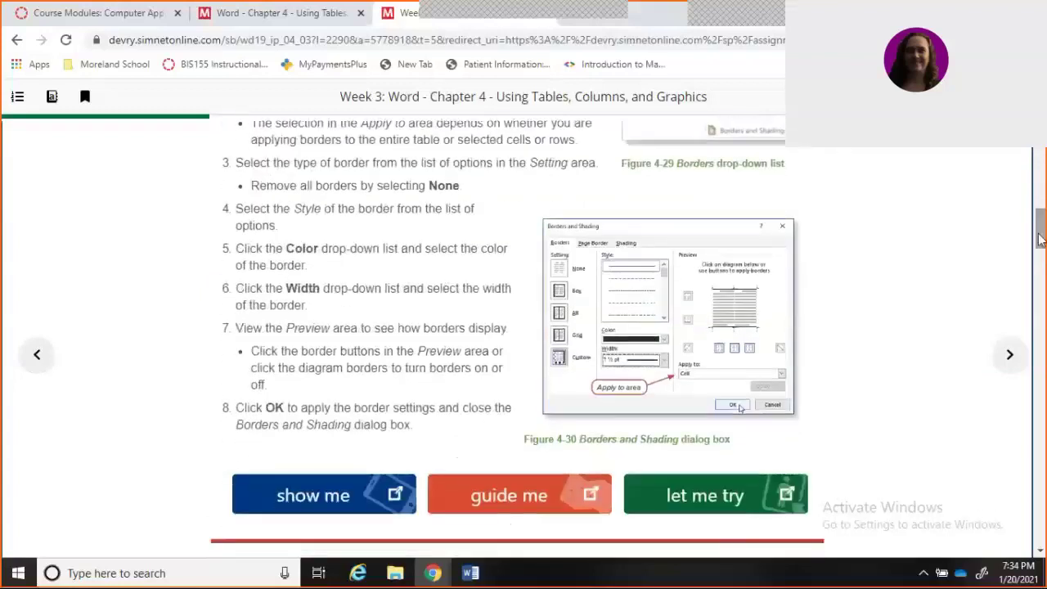
pyautogui.click(718, 505)
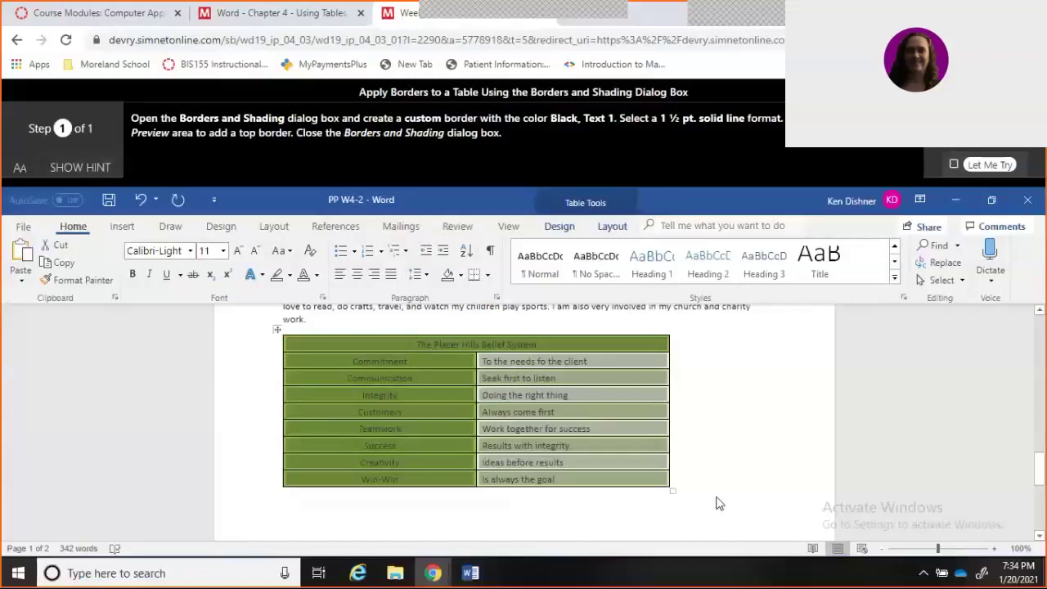
pyautogui.click(486, 279)
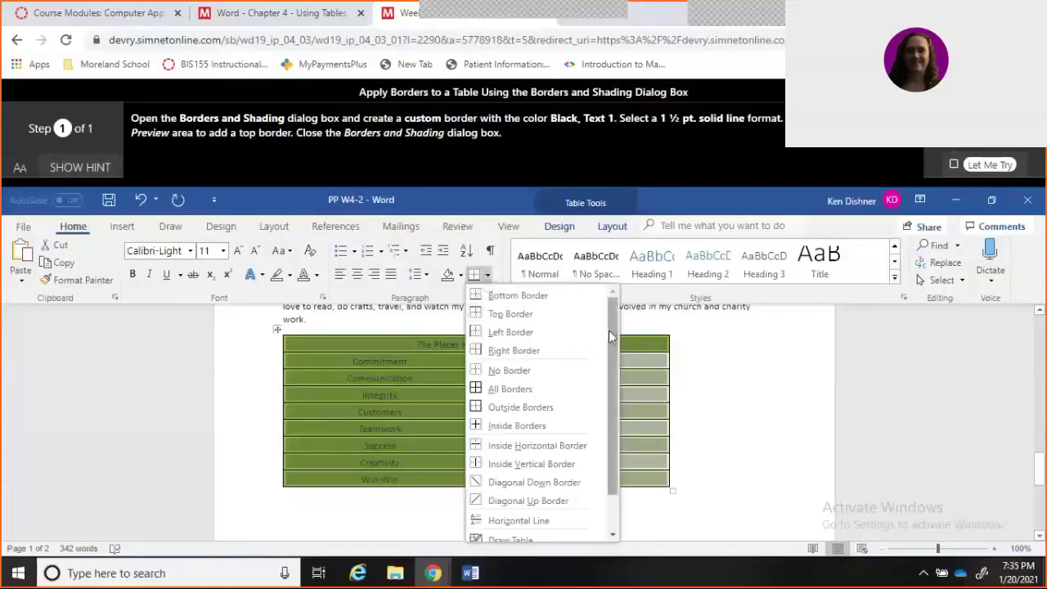
pyautogui.moveTo(609, 330); pyautogui.dragTo(614, 411)
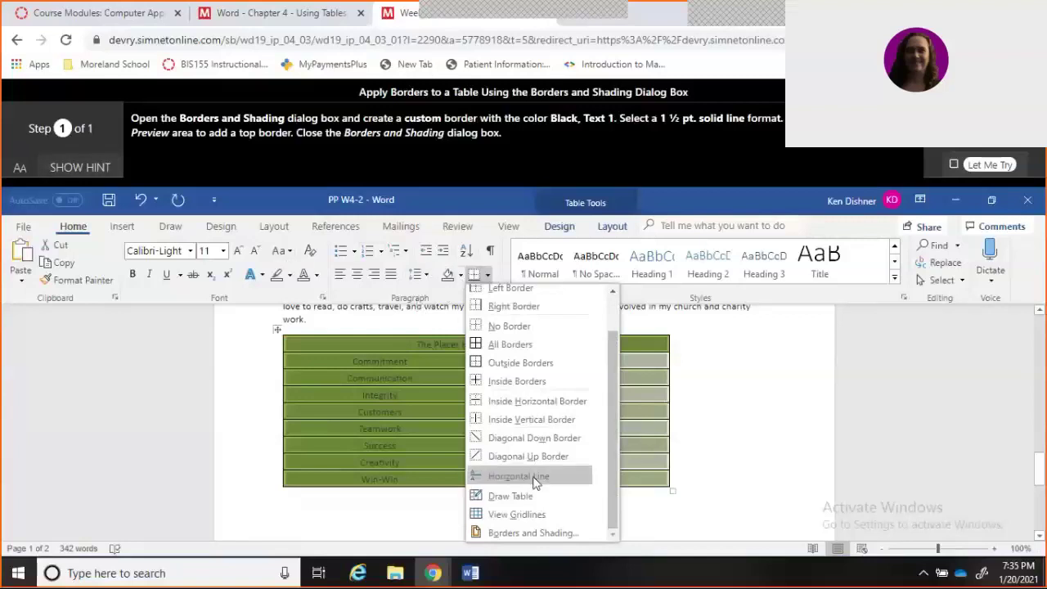
pyautogui.click(555, 533)
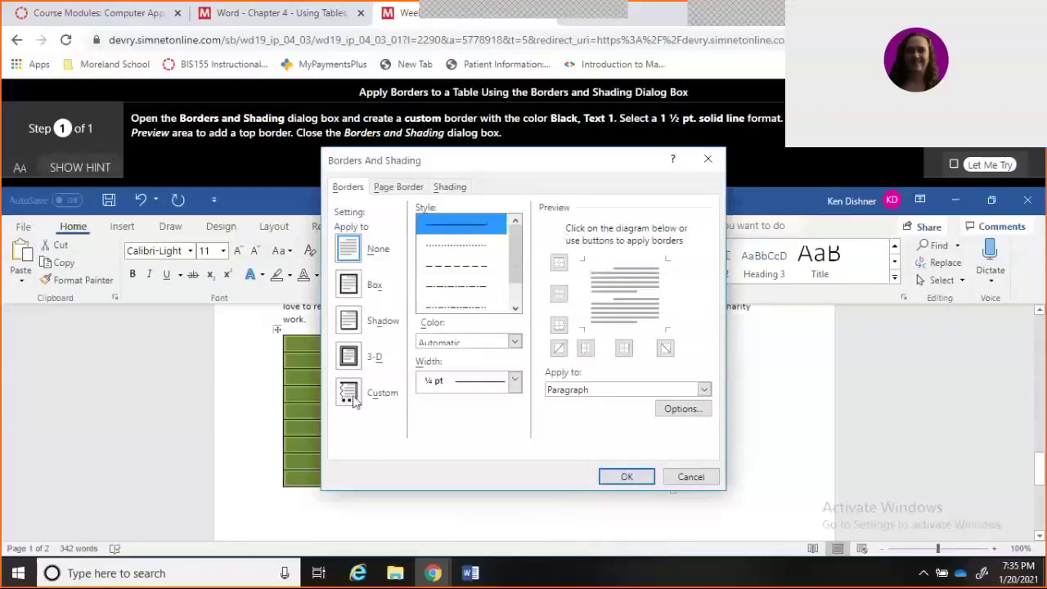
# Define a Custom border with the color Black, Text 1 and a width of 1 ½ pt
pyautogui.click(348, 395)
pyautogui.click(515, 344)
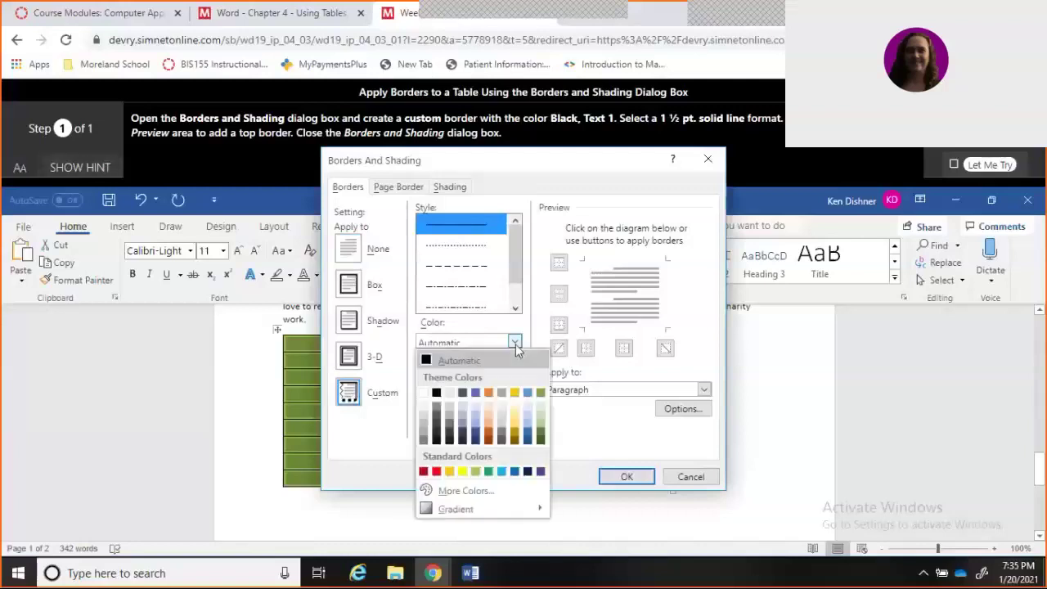
pyautogui.click(436, 393)
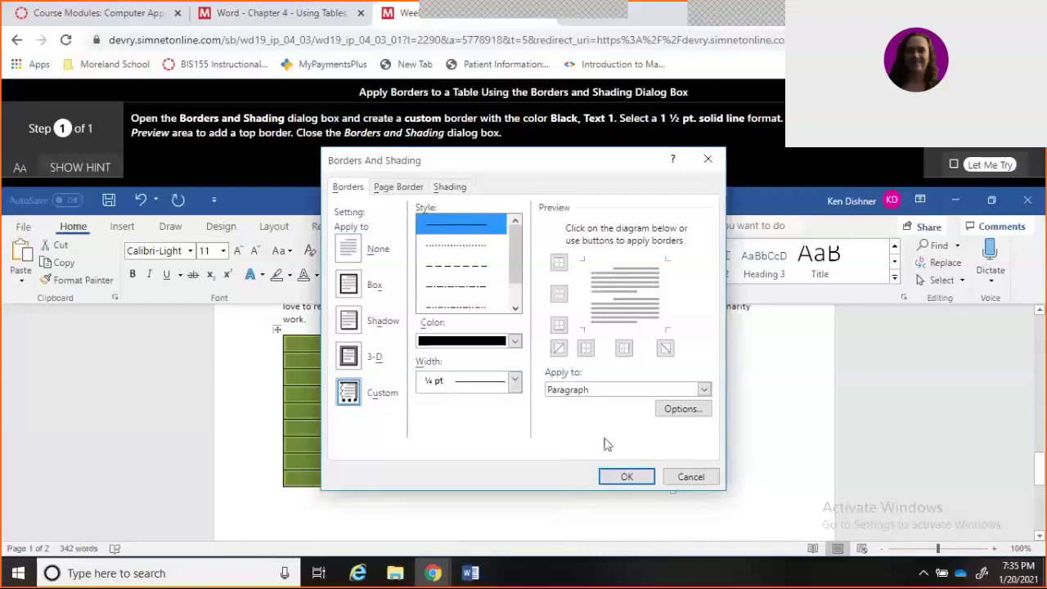
pyautogui.click(514, 381)
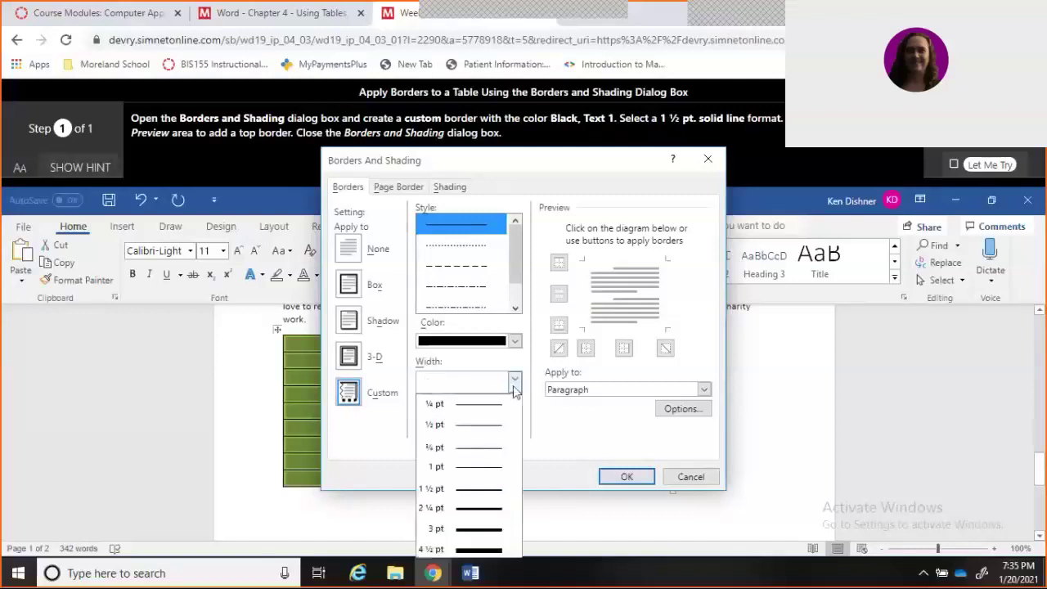
pyautogui.click(472, 489)
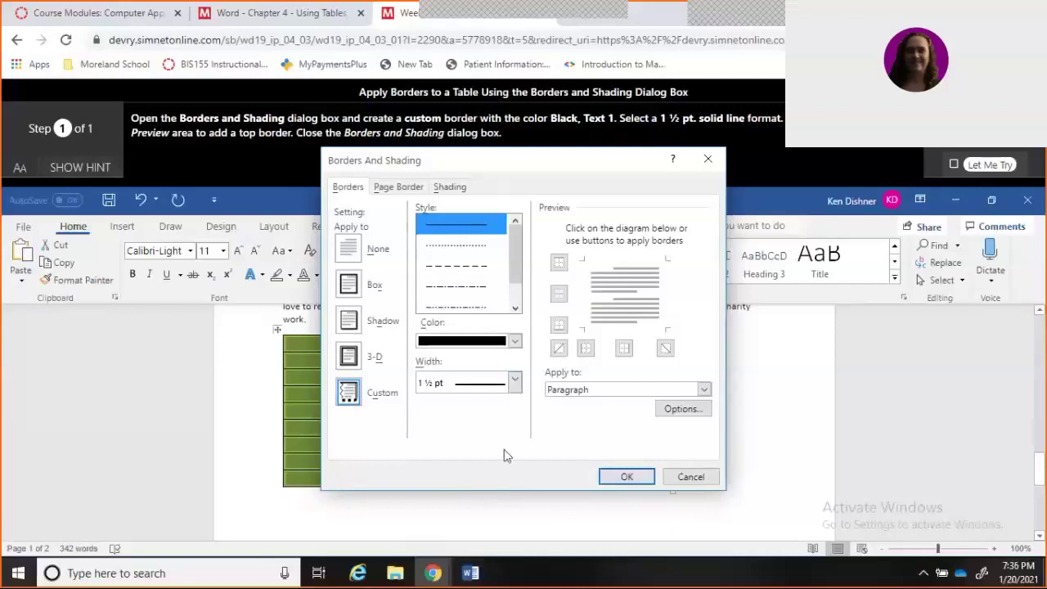
# Add a top border in the preview diagram, apply the border settings, and return to the book
pyautogui.click(619, 263)
pyautogui.click(621, 264)
pyautogui.click(620, 264)
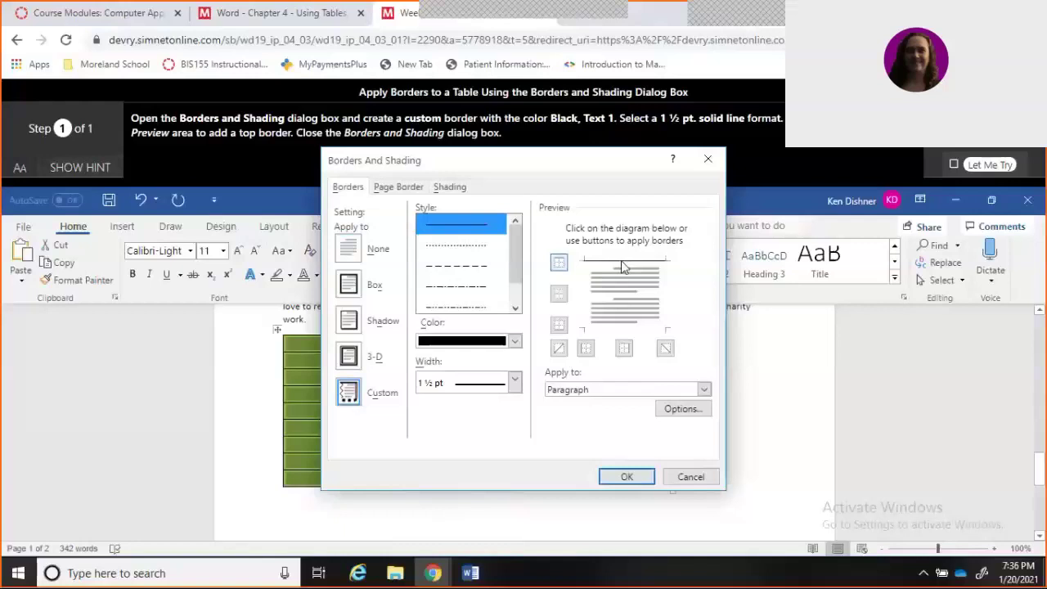
pyautogui.click(627, 477)
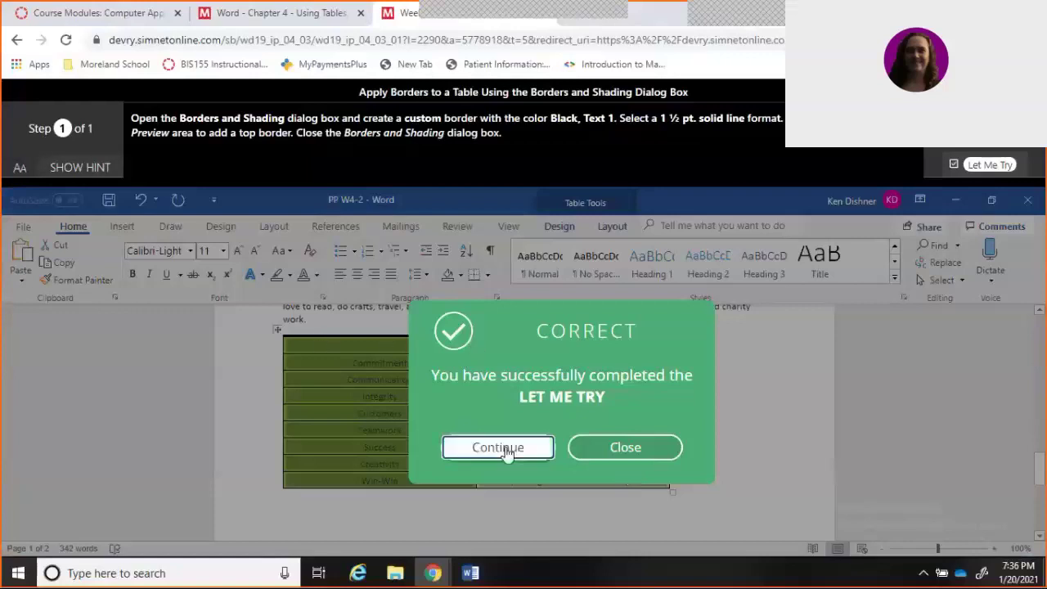
pyautogui.click(638, 455)
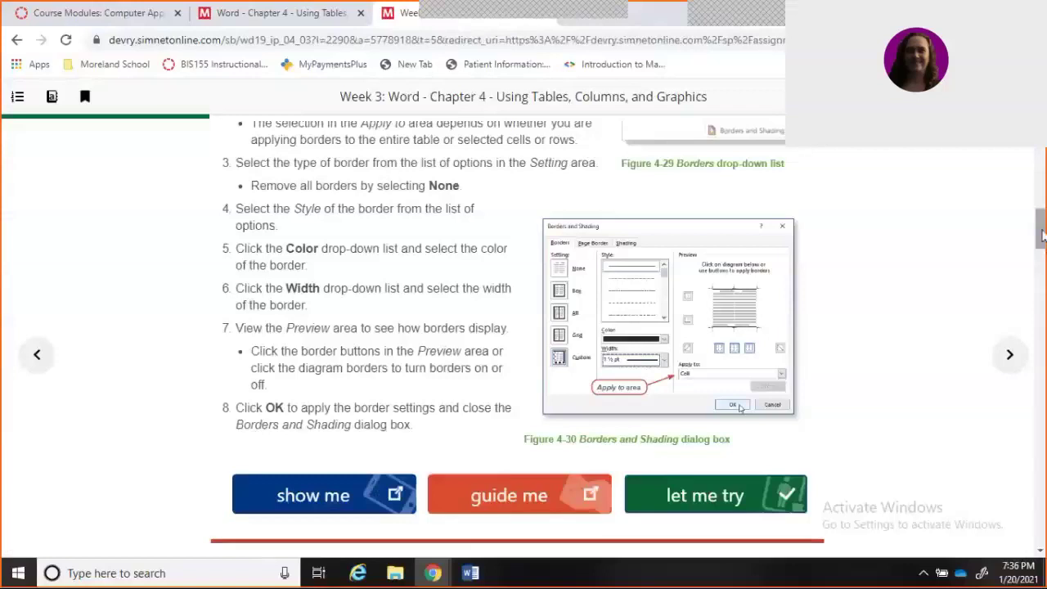
# Complete the Apply a Table Style and Table Style Options "let me try" exercise with the Grid Table 5 Dark - Accent 6 style and return to the book
pyautogui.moveTo(1042, 234); pyautogui.dragTo(1042, 276)
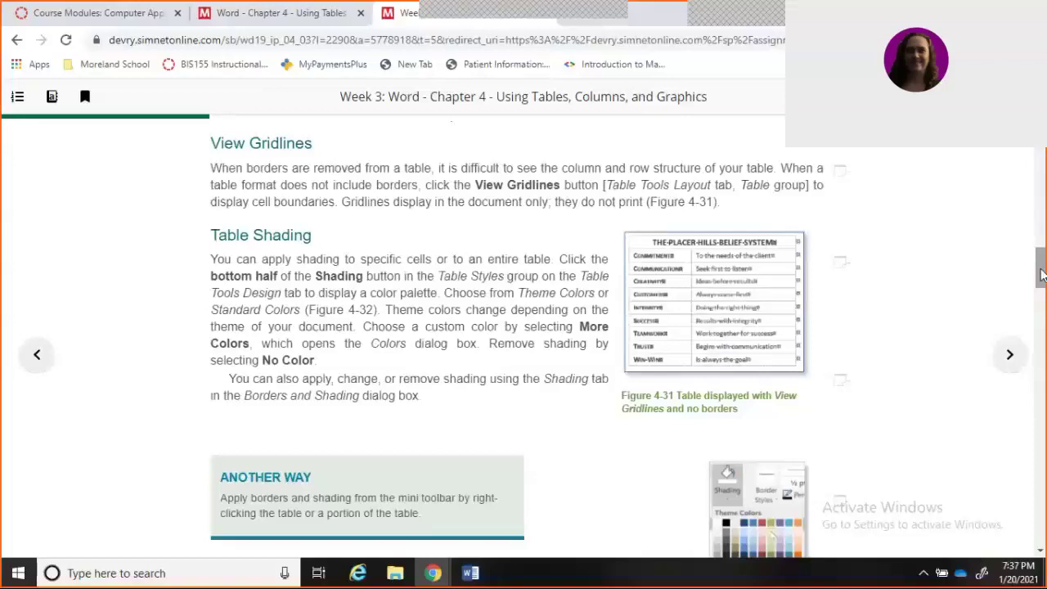
pyautogui.moveTo(1041, 276); pyautogui.dragTo(1041, 326)
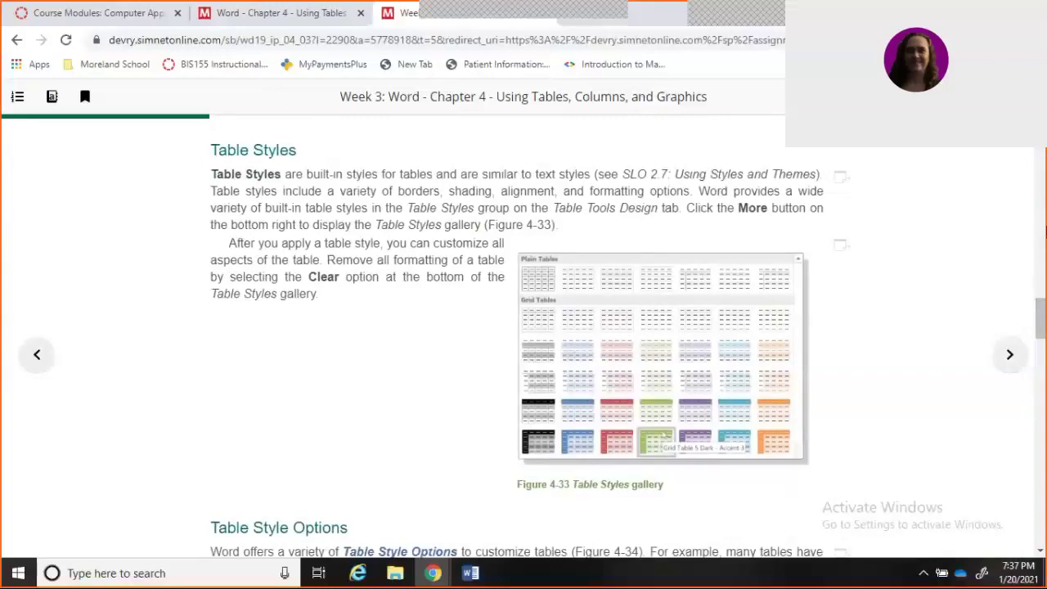
pyautogui.moveTo(1041, 320); pyautogui.dragTo(1042, 379)
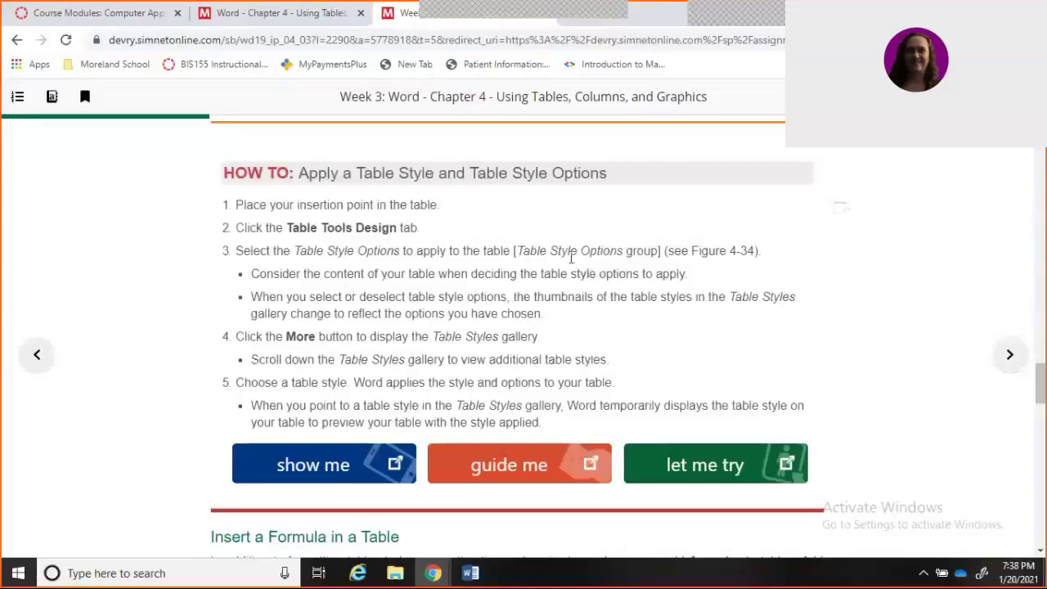
pyautogui.click(689, 478)
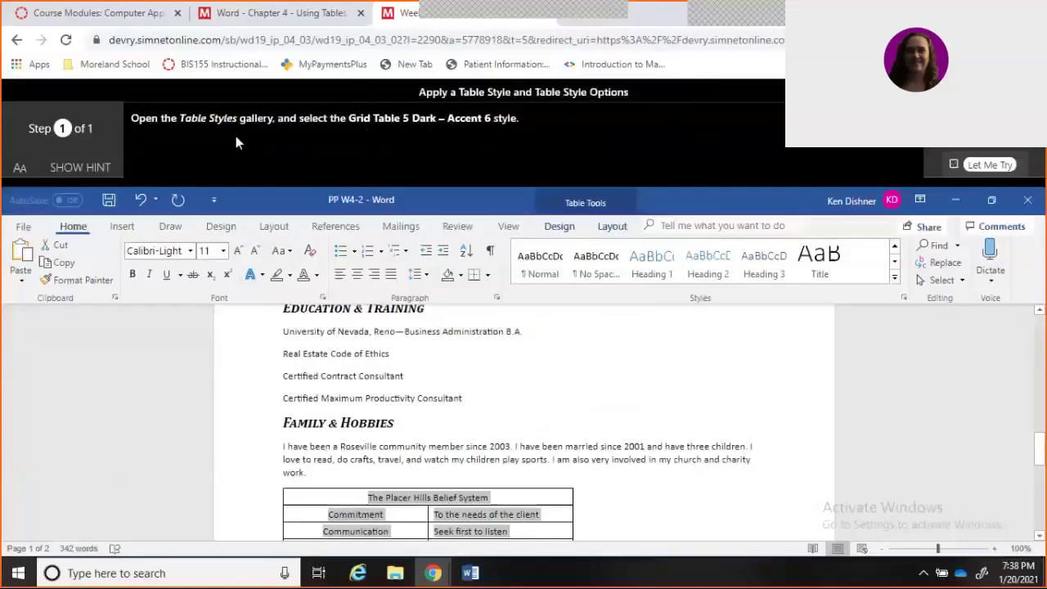
pyautogui.click(558, 226)
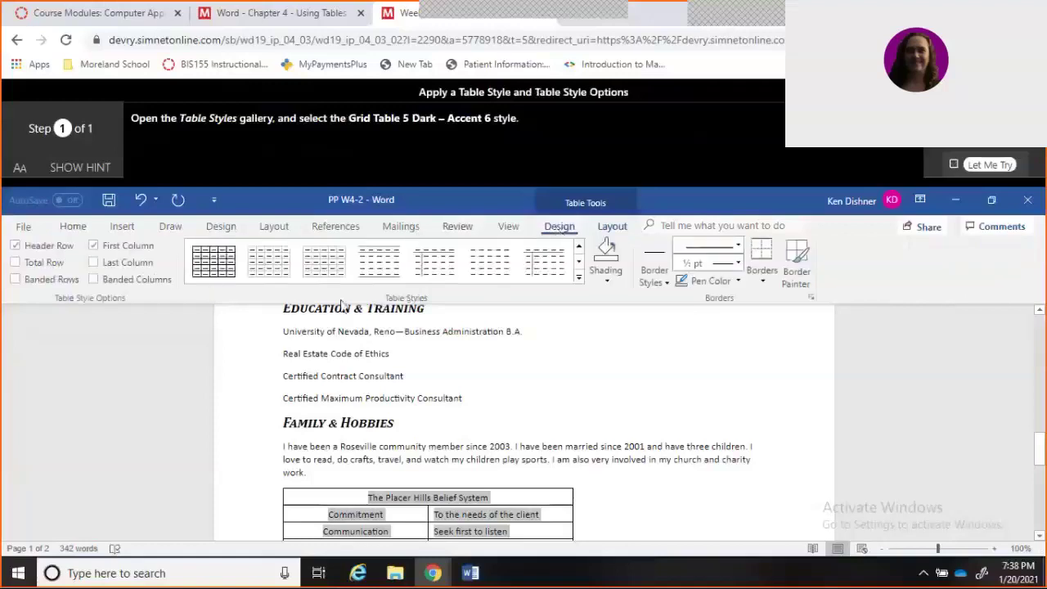
pyautogui.click(578, 279)
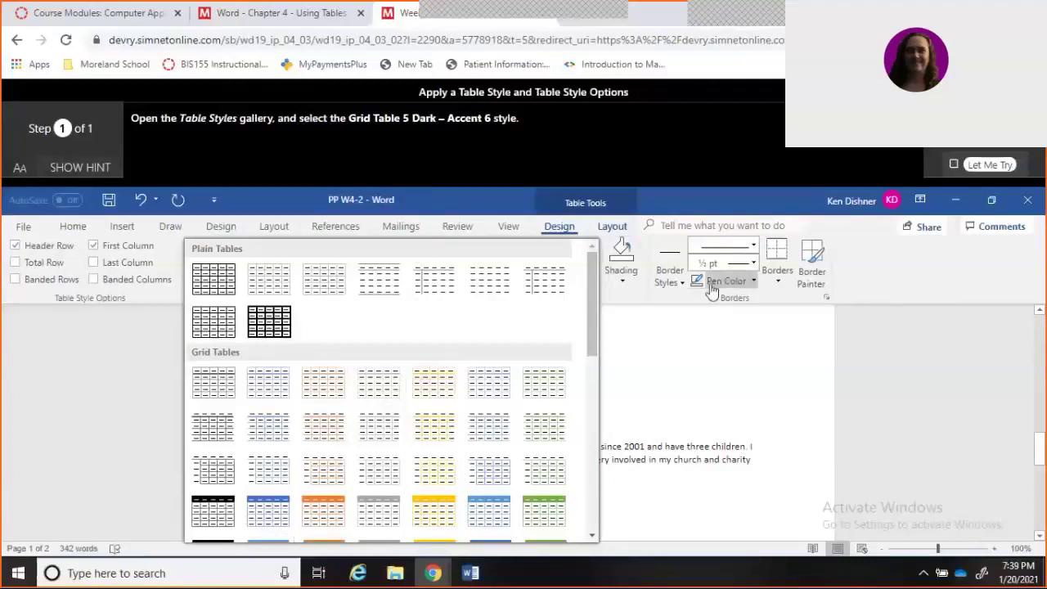
pyautogui.moveTo(593, 312); pyautogui.dragTo(590, 351)
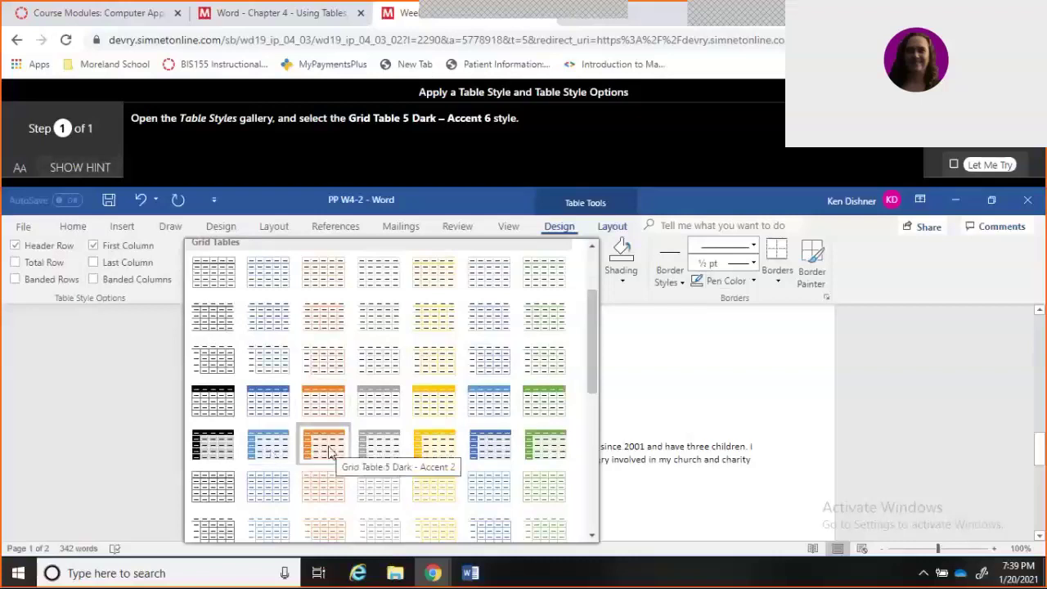
pyautogui.click(541, 452)
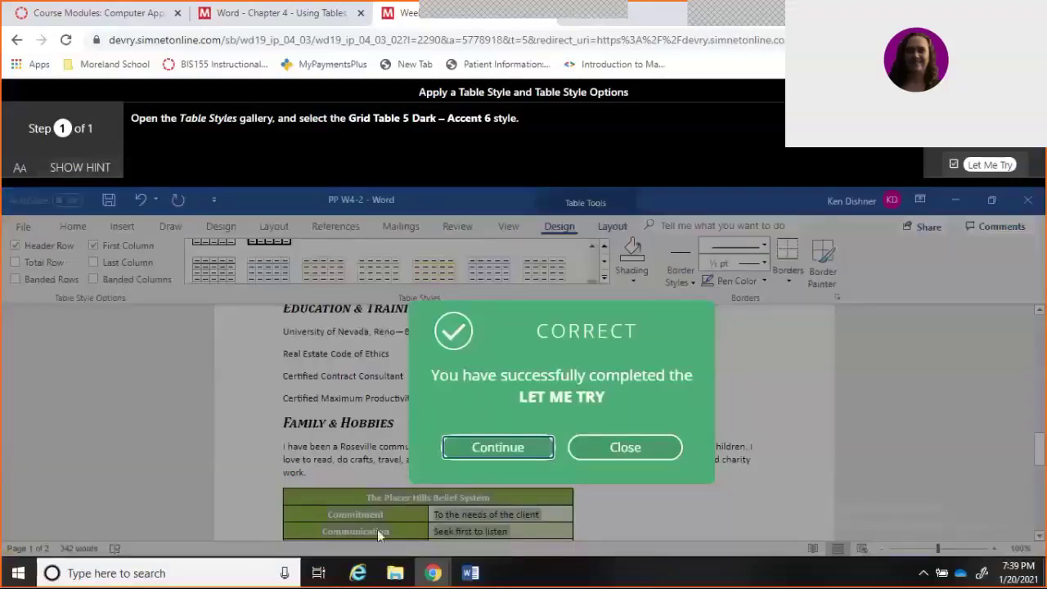
pyautogui.click(599, 456)
# Finish the SLO 4.3 page and go past Pause & Practice: Word 4-2 to the SLO 4.4 page on using columns
pyautogui.moveTo(1041, 359); pyautogui.dragTo(1040, 411)
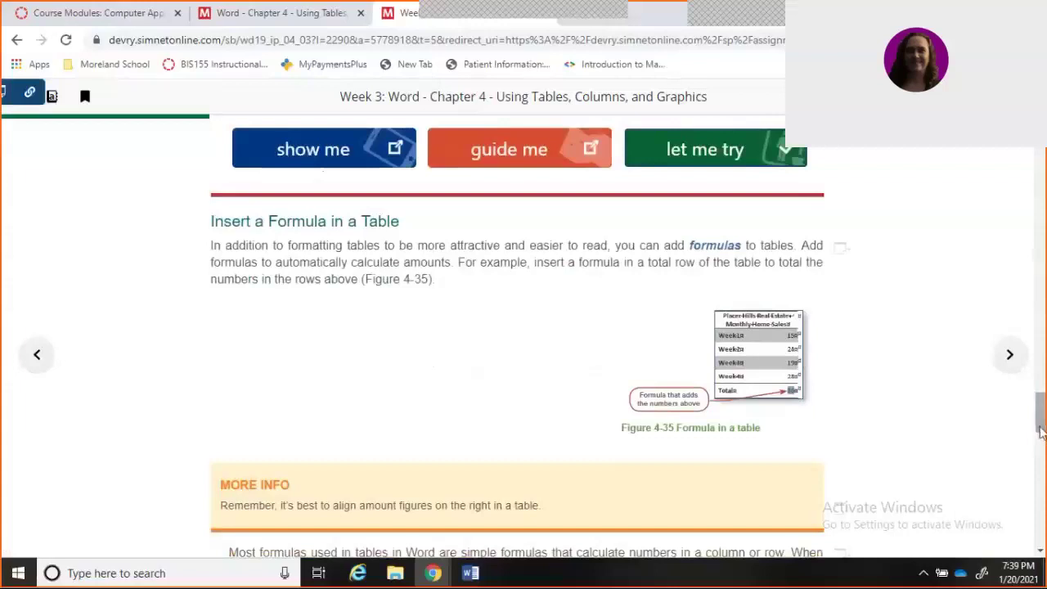
pyautogui.scroll(-1, 1038, 439)
pyautogui.scroll(-5, 1038, 439)
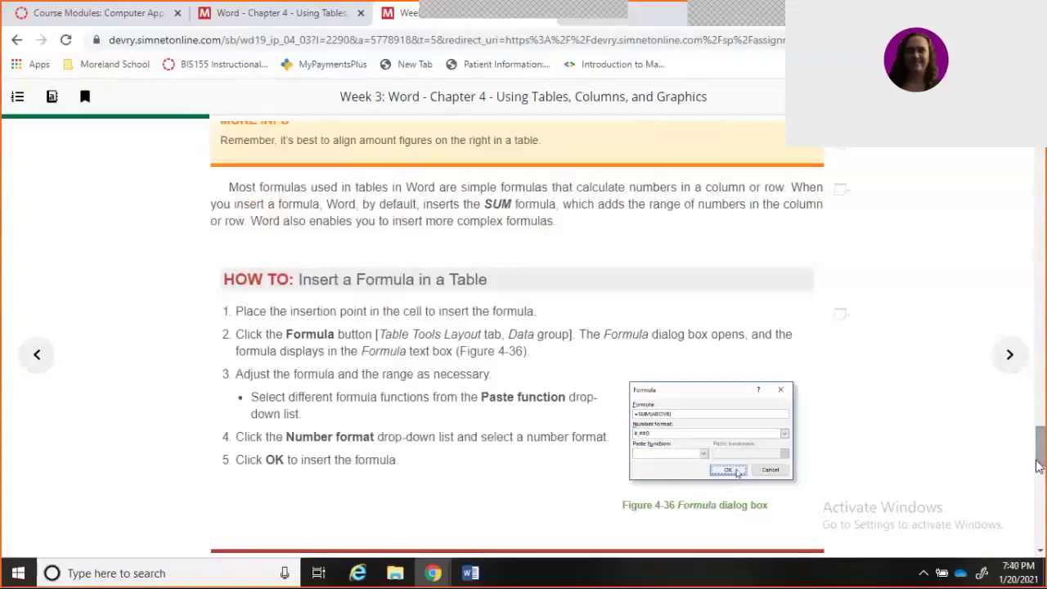
pyautogui.moveTo(1037, 466); pyautogui.dragTo(1040, 554)
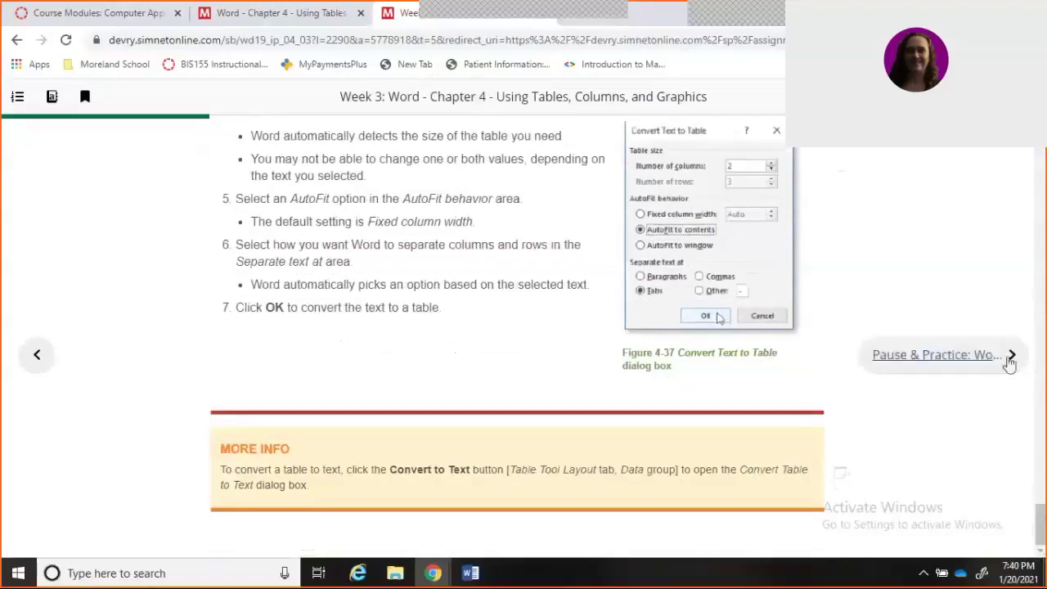
pyautogui.click(1010, 359)
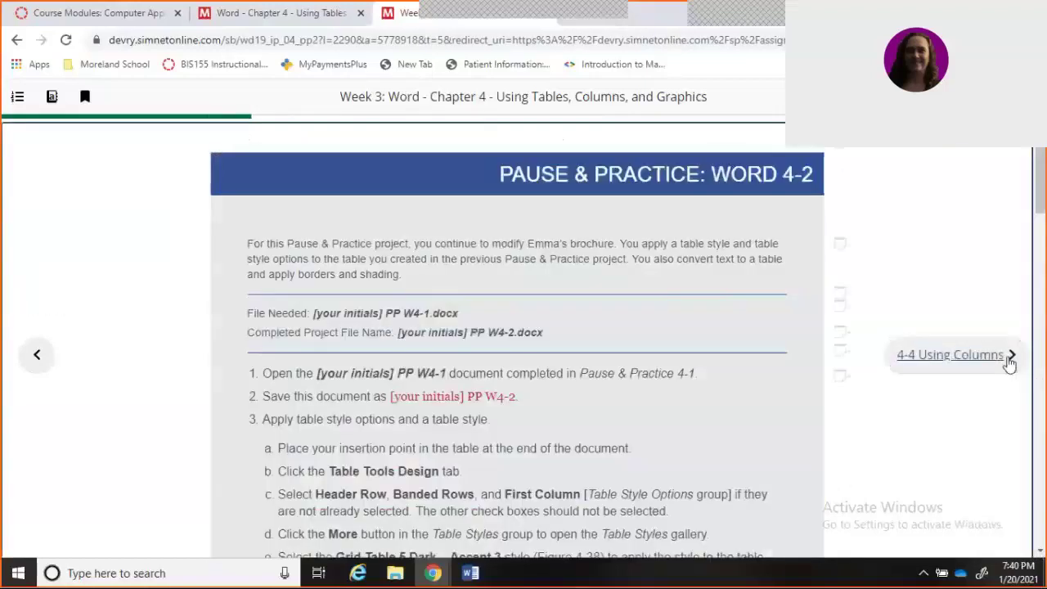
pyautogui.click(1010, 360)
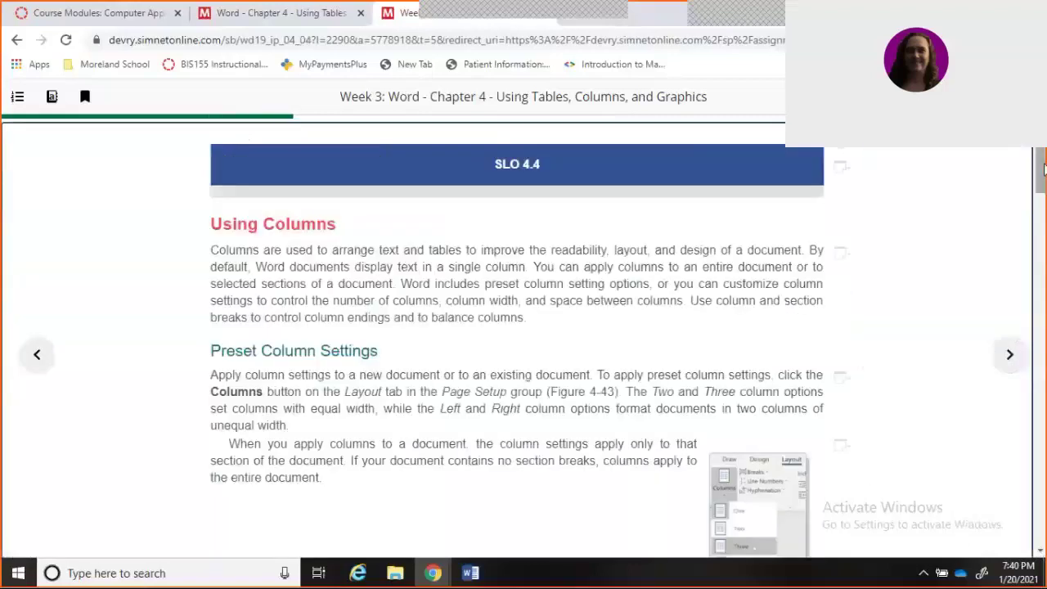
# Complete the Preset Column Settings "let me try" exercise by changing the document to a two-column layout, and return to the book
pyautogui.moveTo(1042, 167); pyautogui.dragTo(1042, 193)
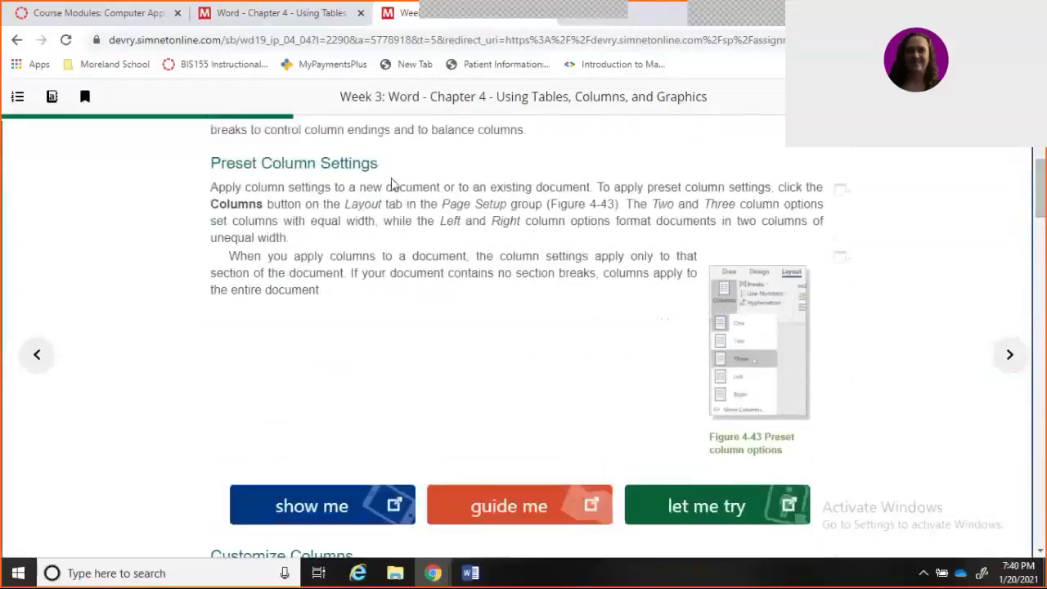
pyautogui.click(690, 508)
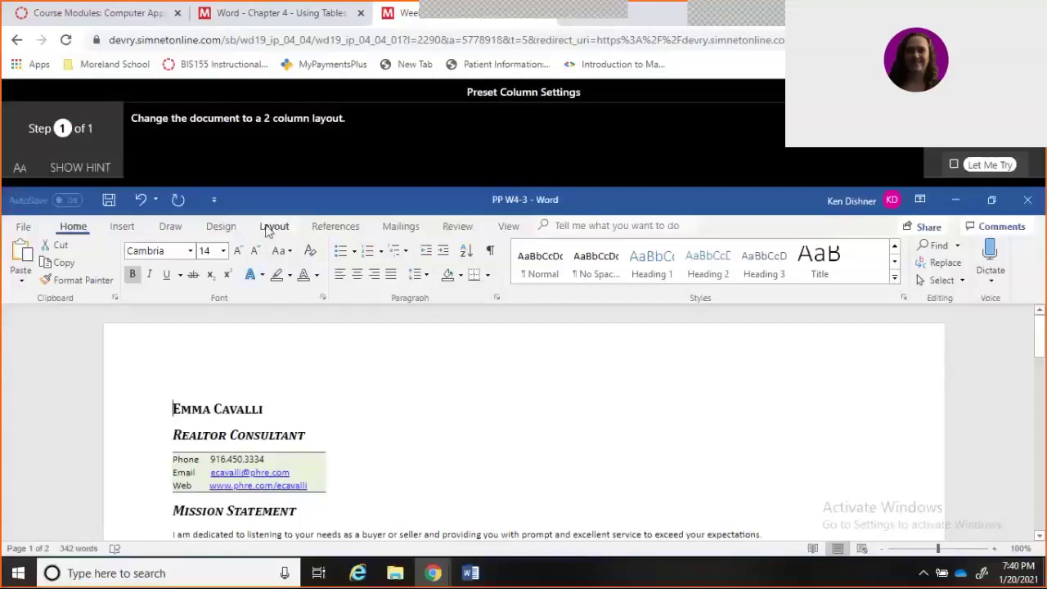
pyautogui.click(272, 226)
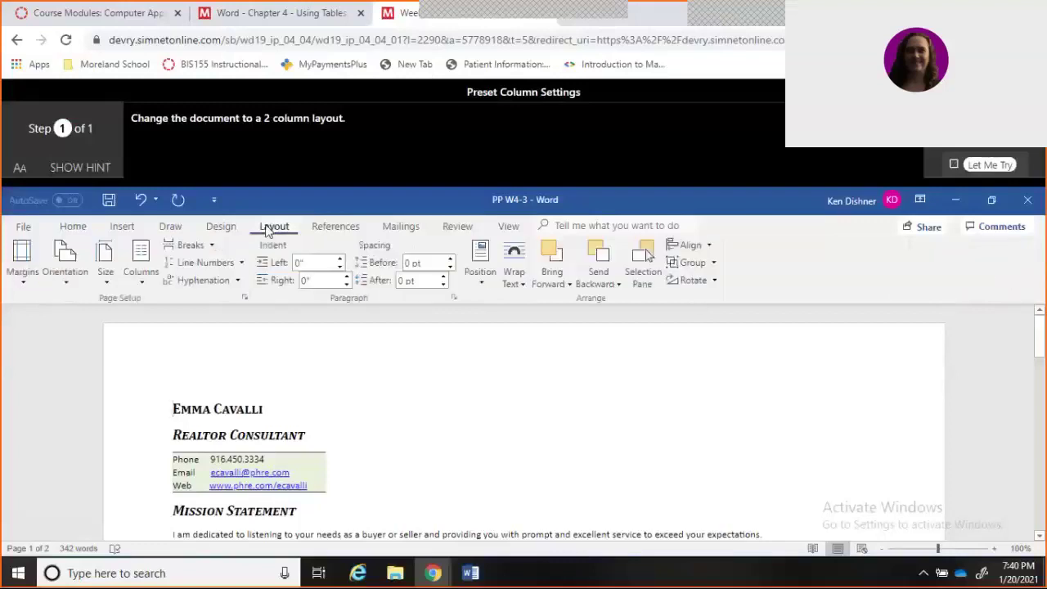
pyautogui.click(143, 288)
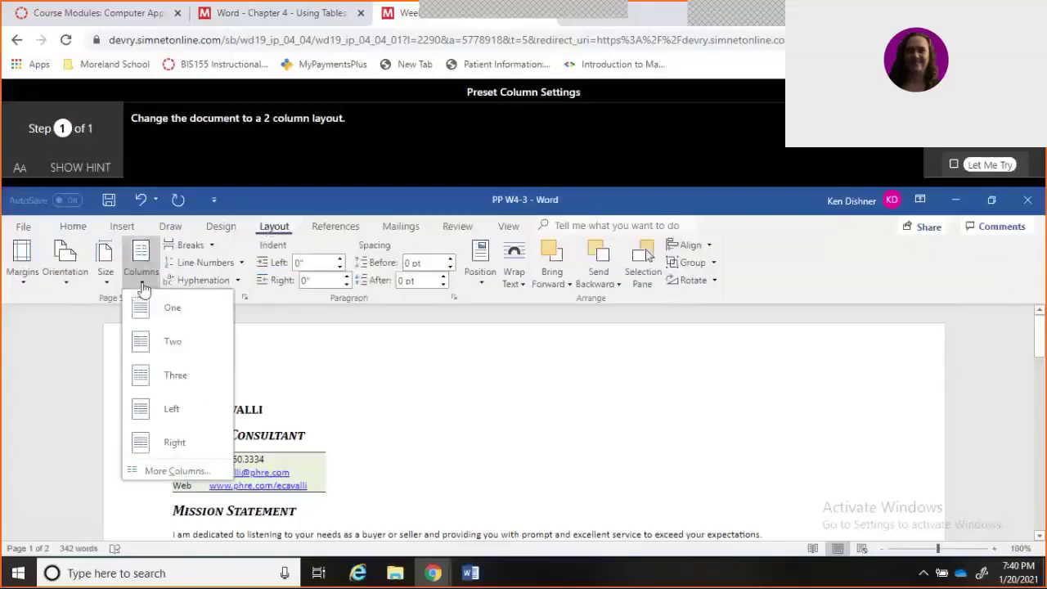
pyautogui.click(166, 347)
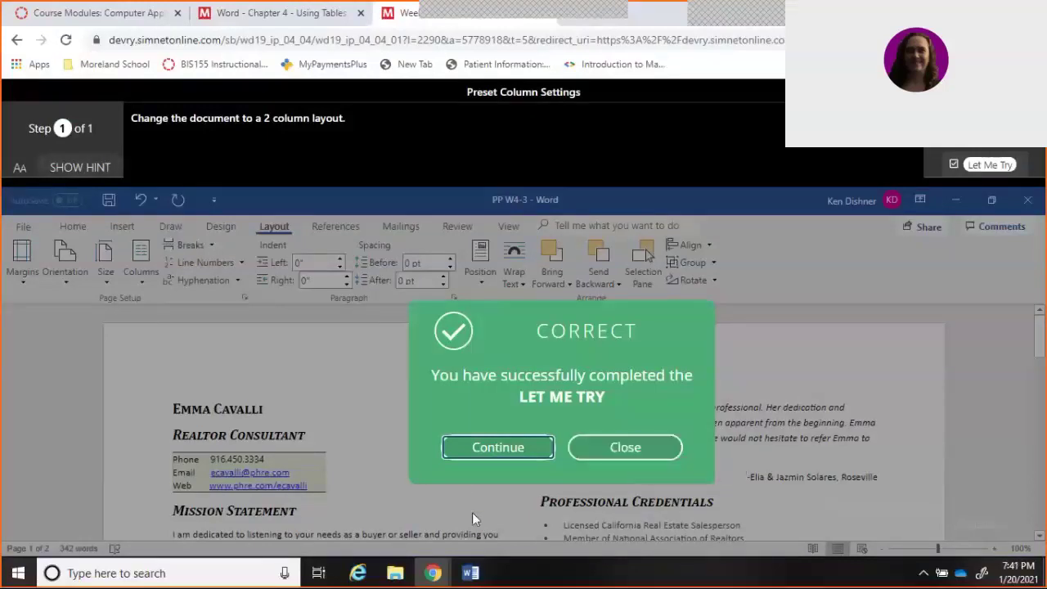
pyautogui.click(599, 455)
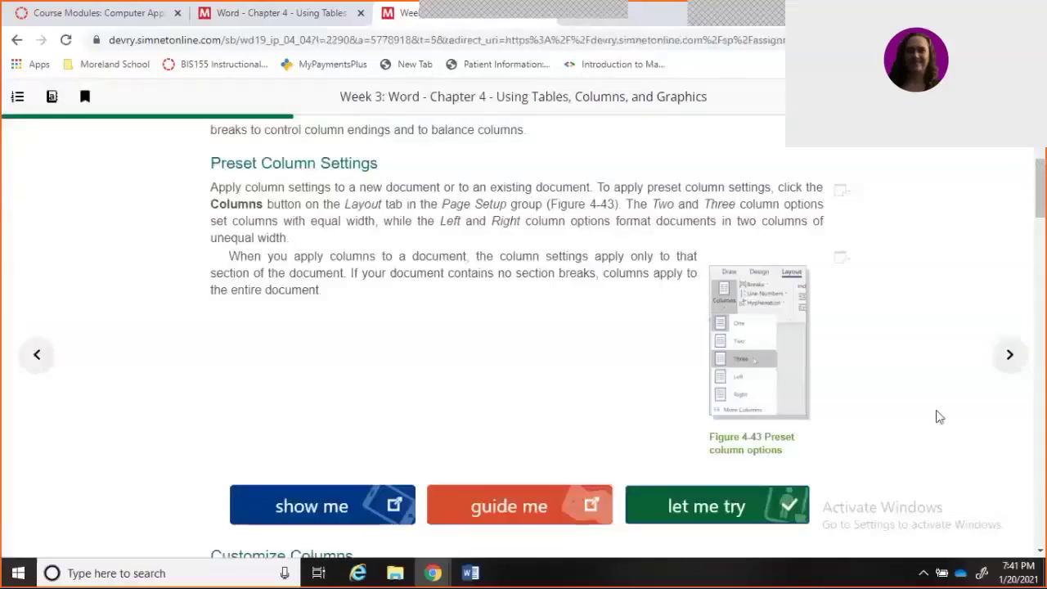
# Read through the SLO 4.4 sections on customizing columns and converting text to columns, up to Insert a Column Break
pyautogui.click(1038, 448)
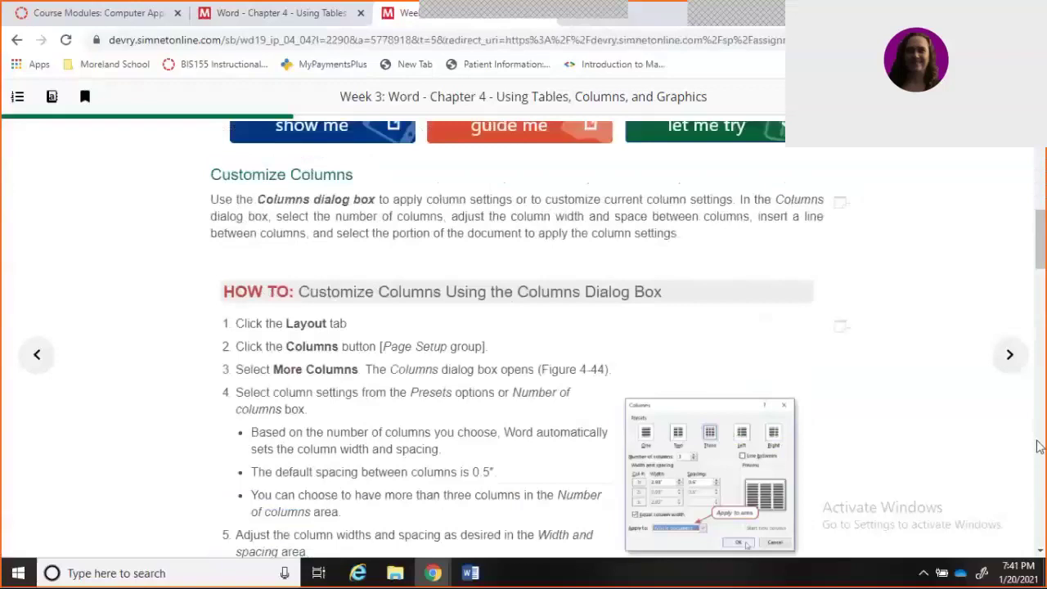
pyautogui.click(1039, 446)
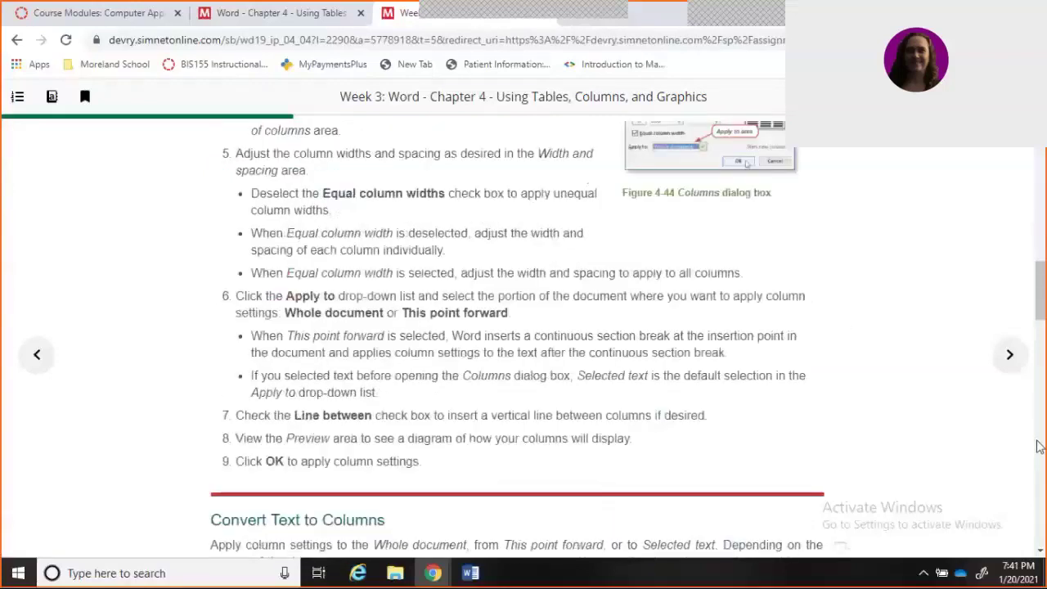
pyautogui.click(1038, 446)
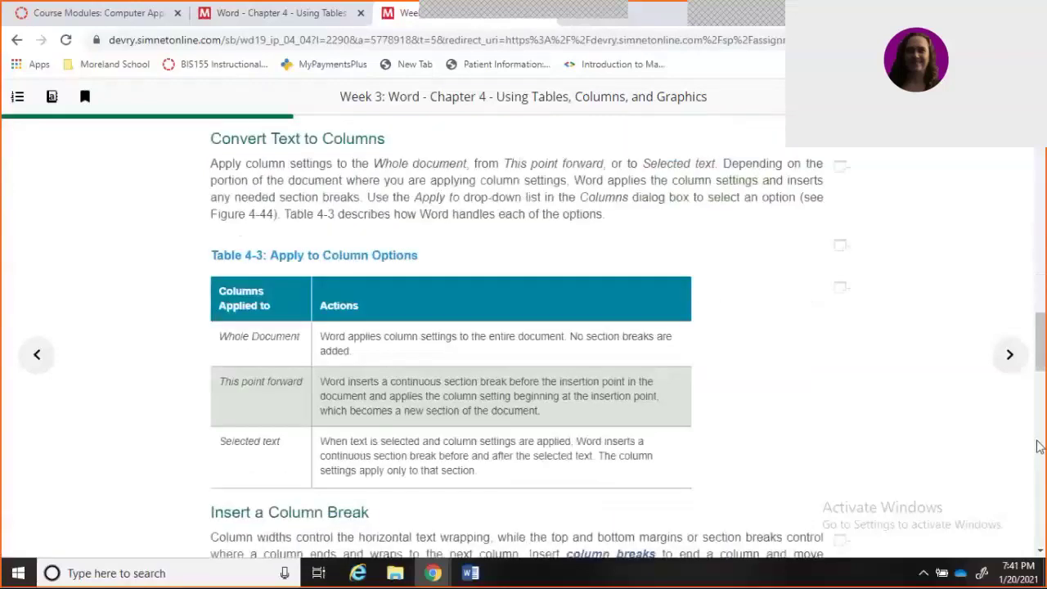
pyautogui.click(1038, 446)
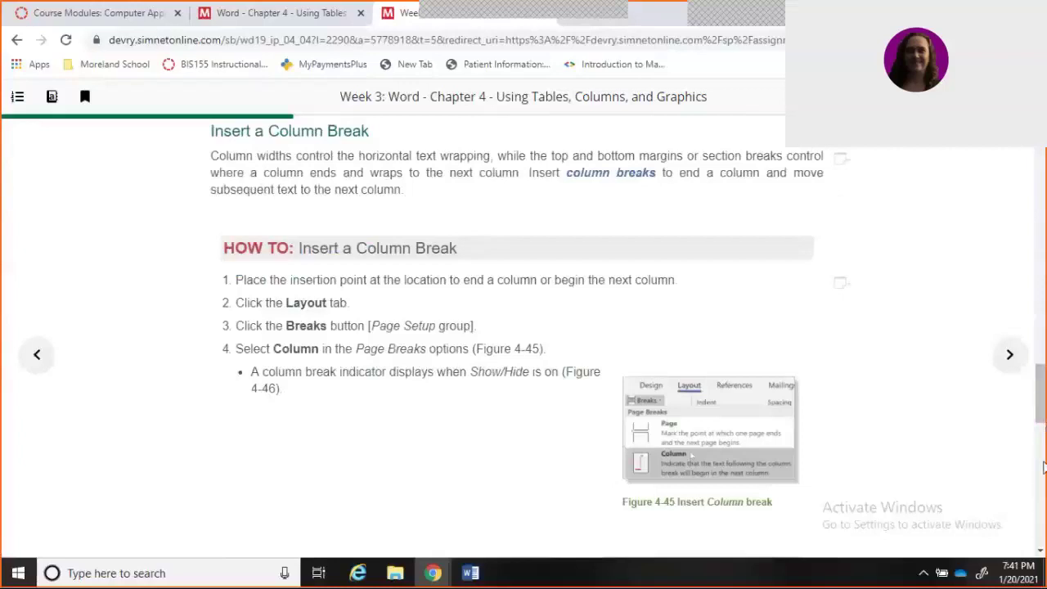
pyautogui.scroll(-1, 1042, 466)
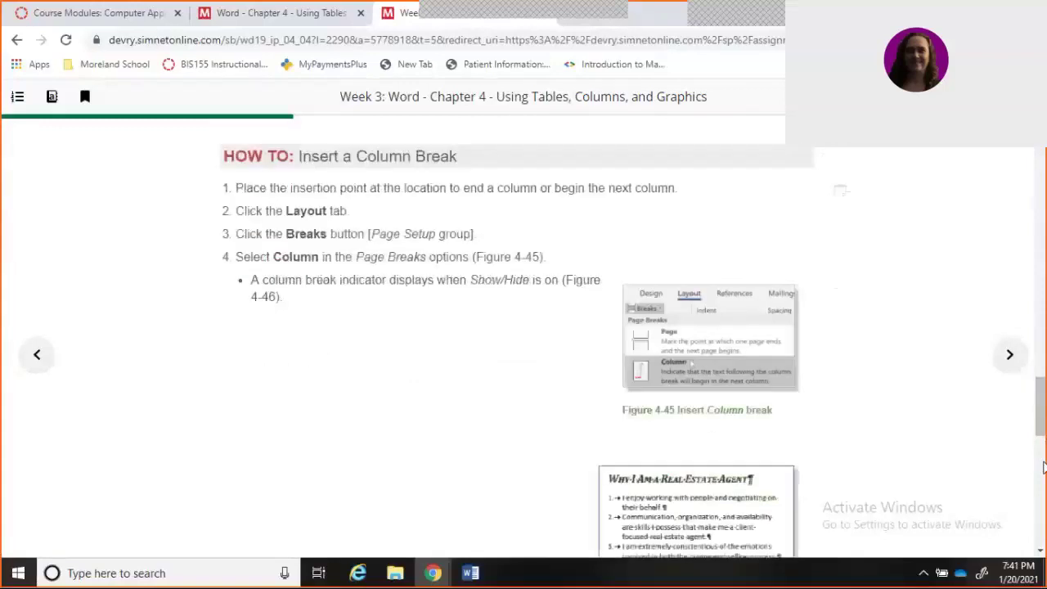
pyautogui.scroll(-3, 1042, 466)
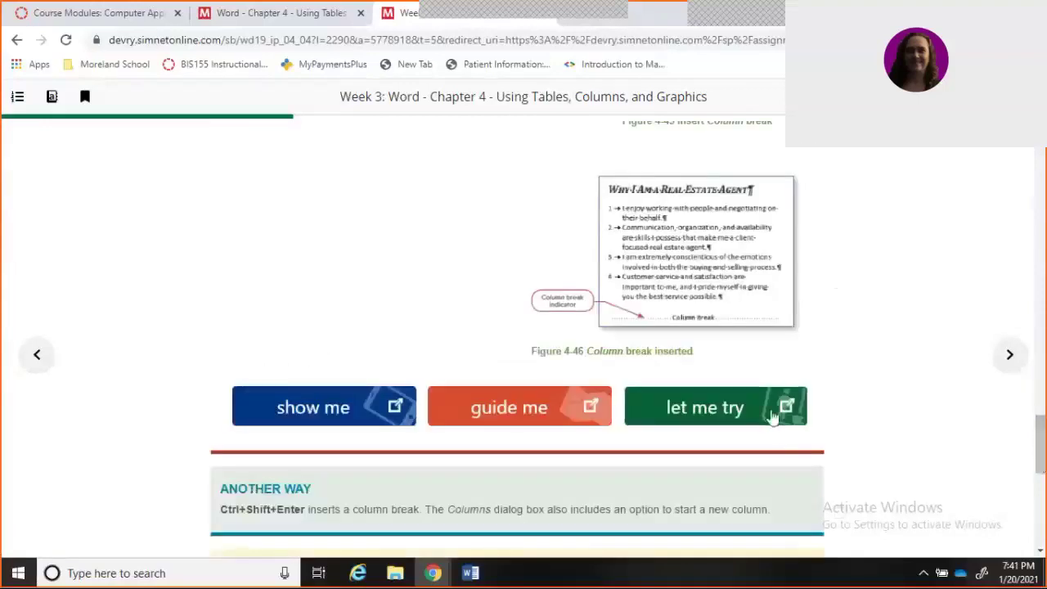
# Try the Insert a Column Break "let me try" exercise and review the how-to instructions for inserting a column break
pyautogui.click(773, 417)
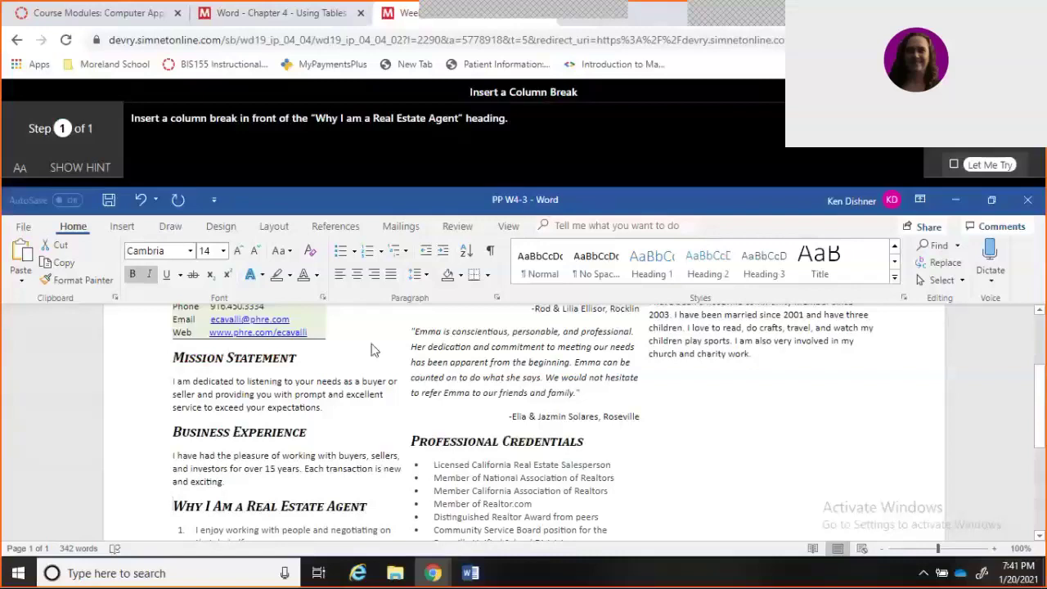
pyautogui.click(121, 229)
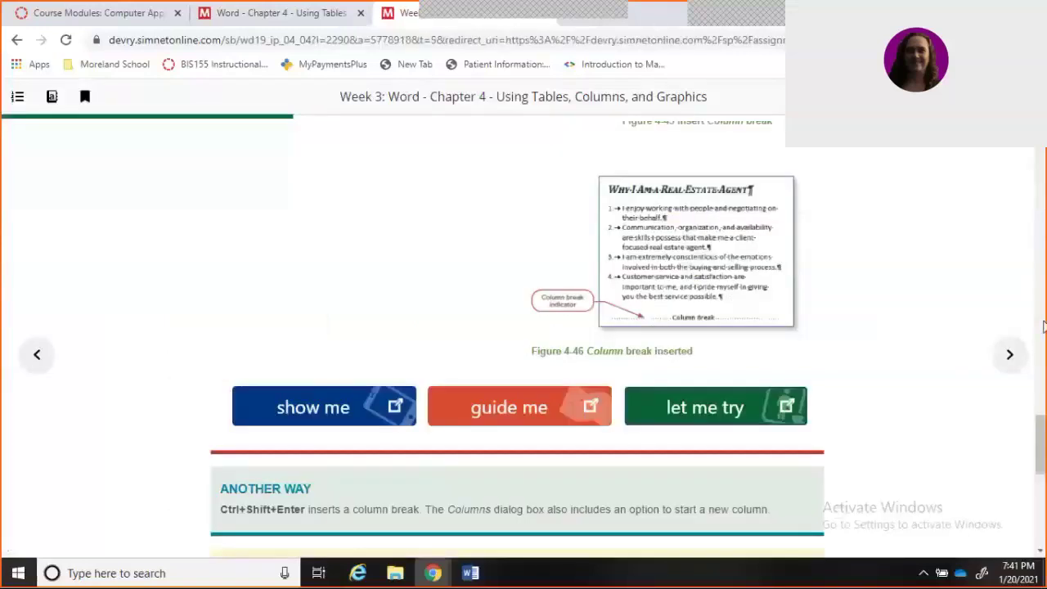
pyautogui.moveTo(1041, 439); pyautogui.dragTo(1040, 379)
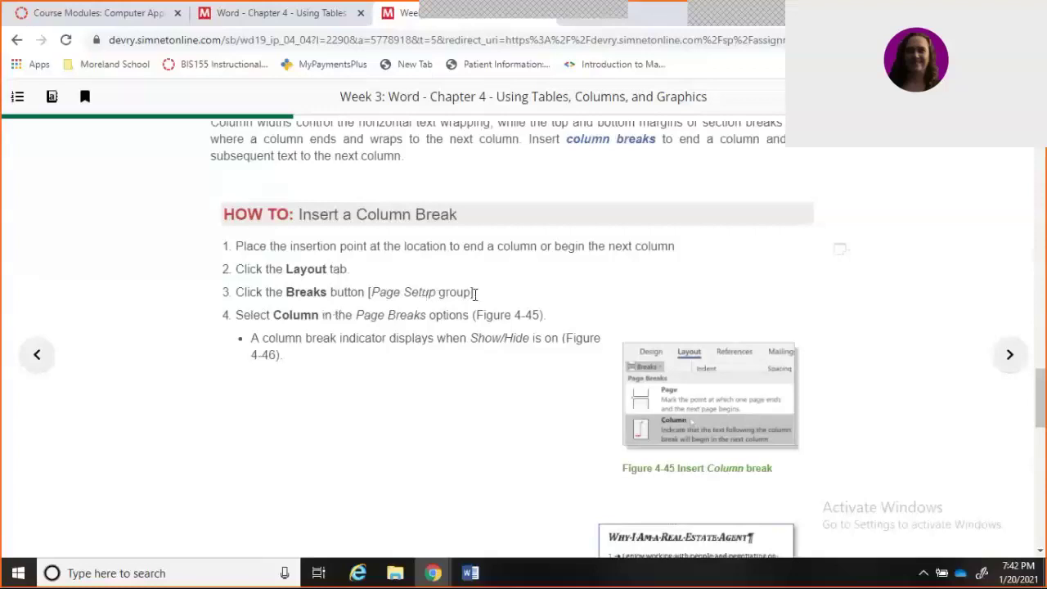
pyautogui.moveTo(1042, 392); pyautogui.dragTo(1042, 441)
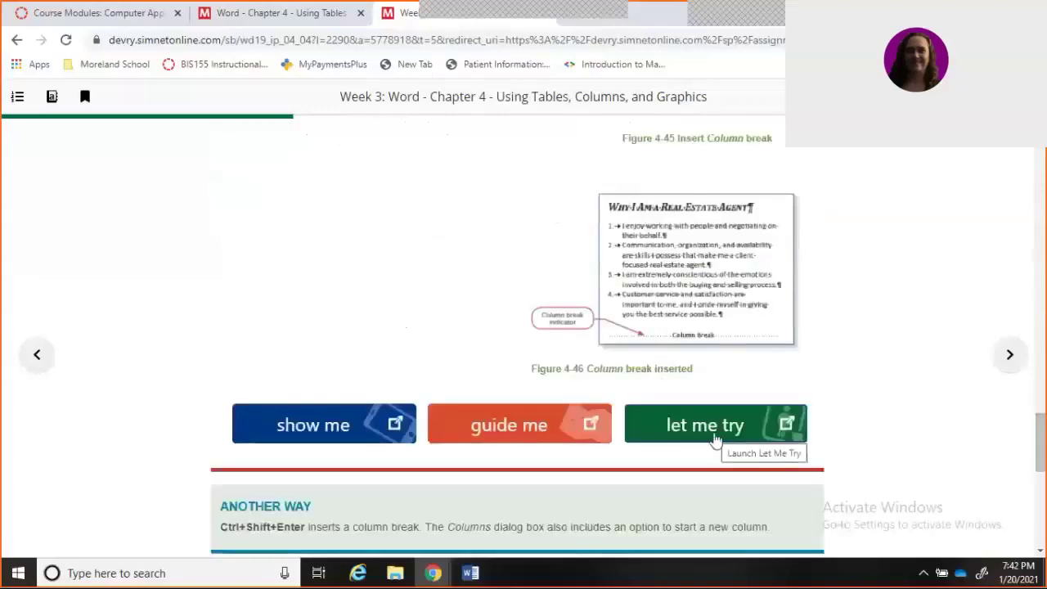
pyautogui.moveTo(1041, 463)
pyautogui.mouseDown()
pyautogui.moveTo(1042, 419)
pyautogui.moveTo(1041, 445)
pyautogui.mouseUp()
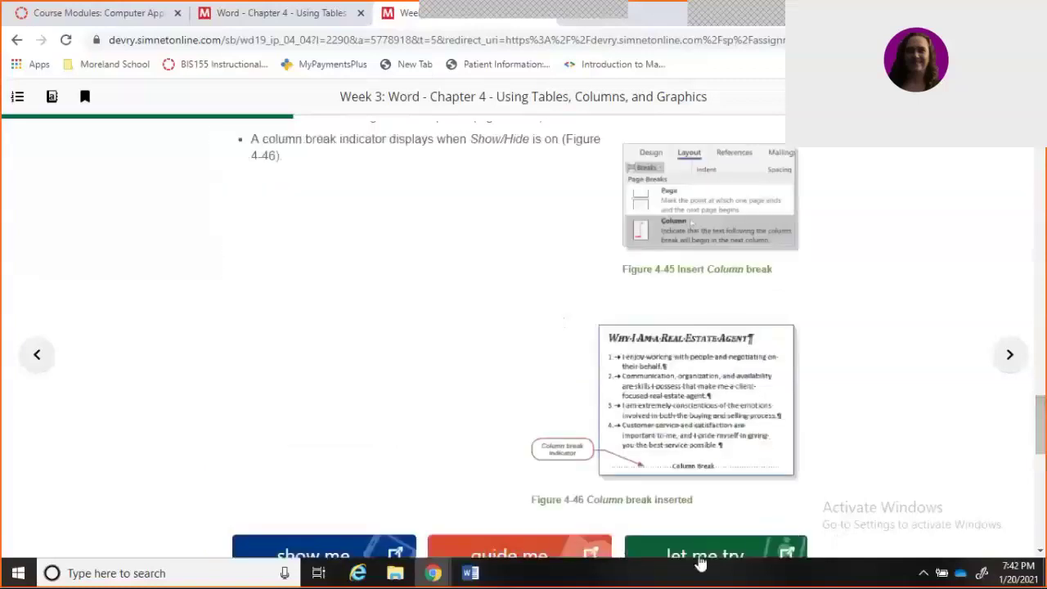
# Complete the Insert a Column Break exercise by adding a column break before the "Why I Am a Real Estate Agent" heading, and return to the book
pyautogui.click(701, 559)
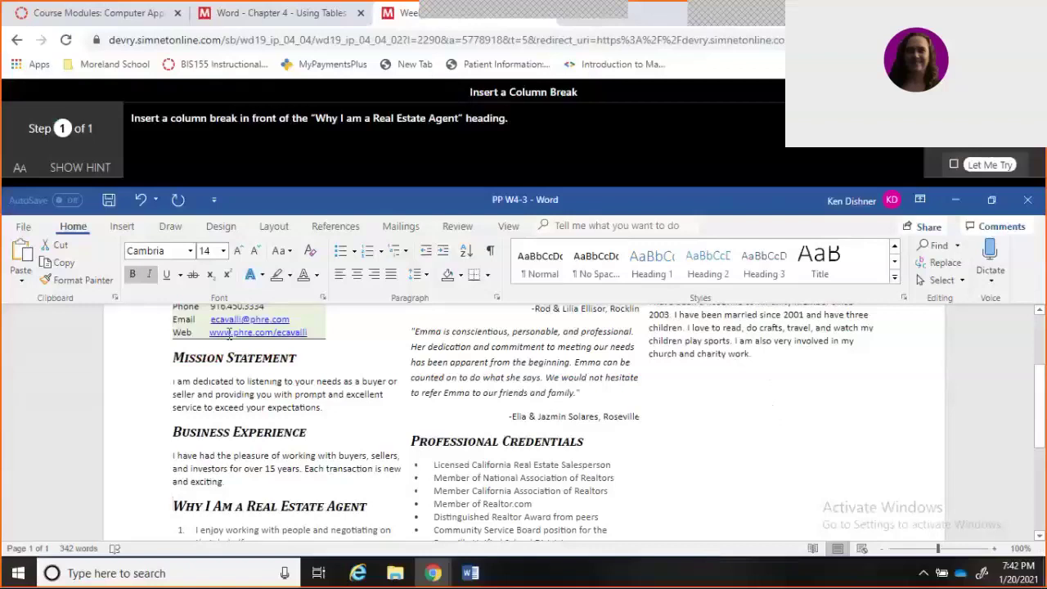
pyautogui.click(278, 230)
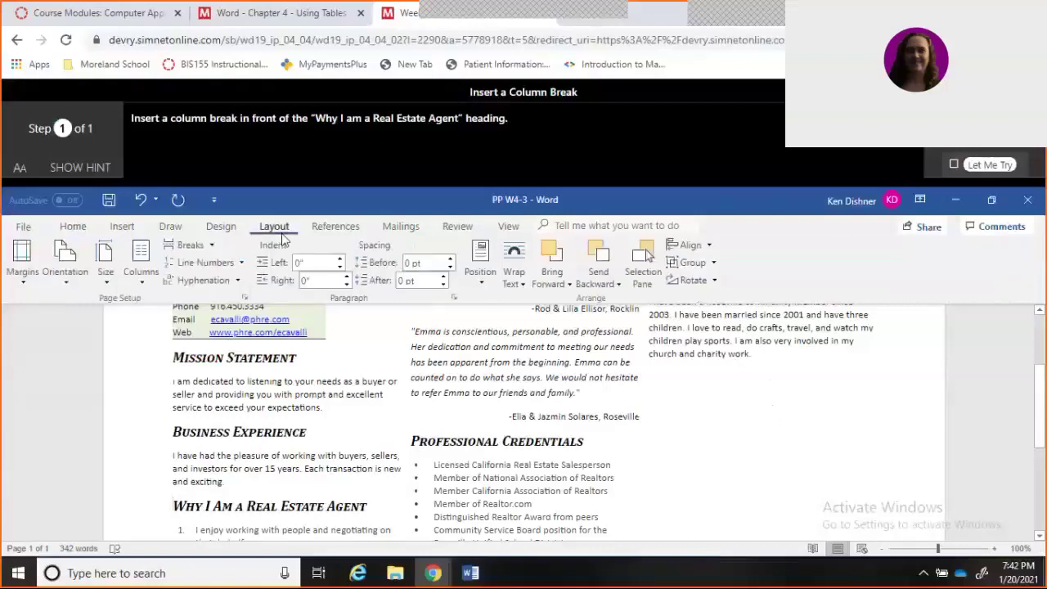
pyautogui.click(212, 247)
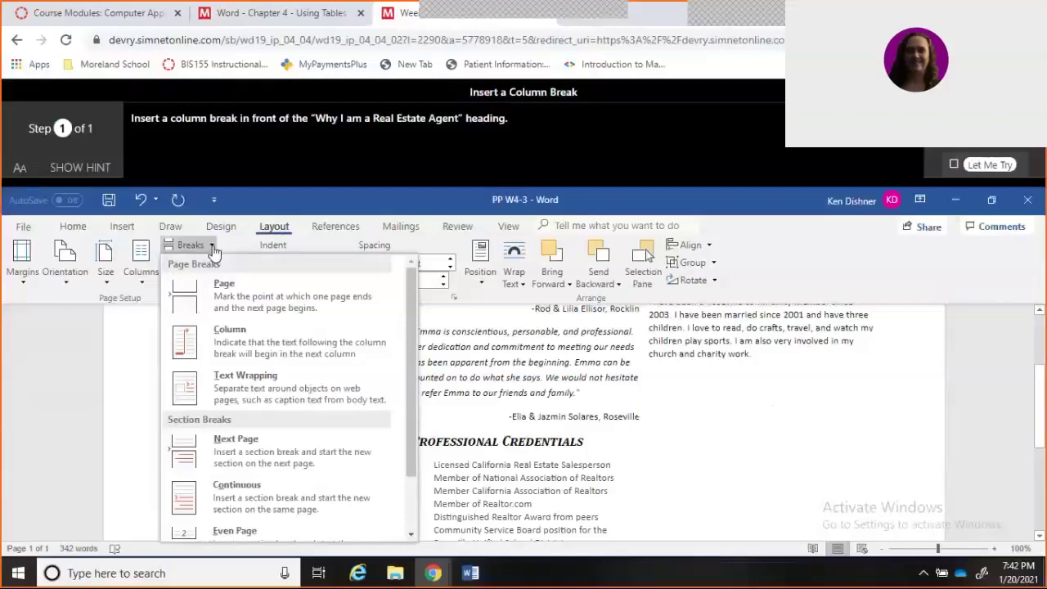
pyautogui.click(293, 353)
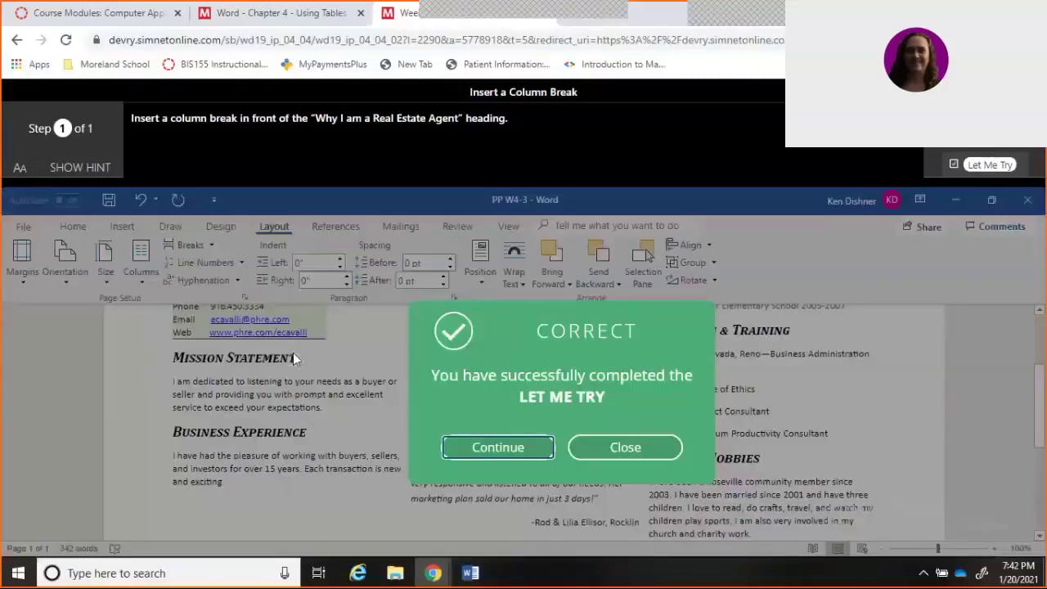
pyautogui.click(625, 449)
# Finish the SLO 4.4 page and go past Pause & Practice: Word 4-3 to the SLO 4.5 page on working with graphics
pyautogui.moveTo(1042, 431); pyautogui.dragTo(1042, 541)
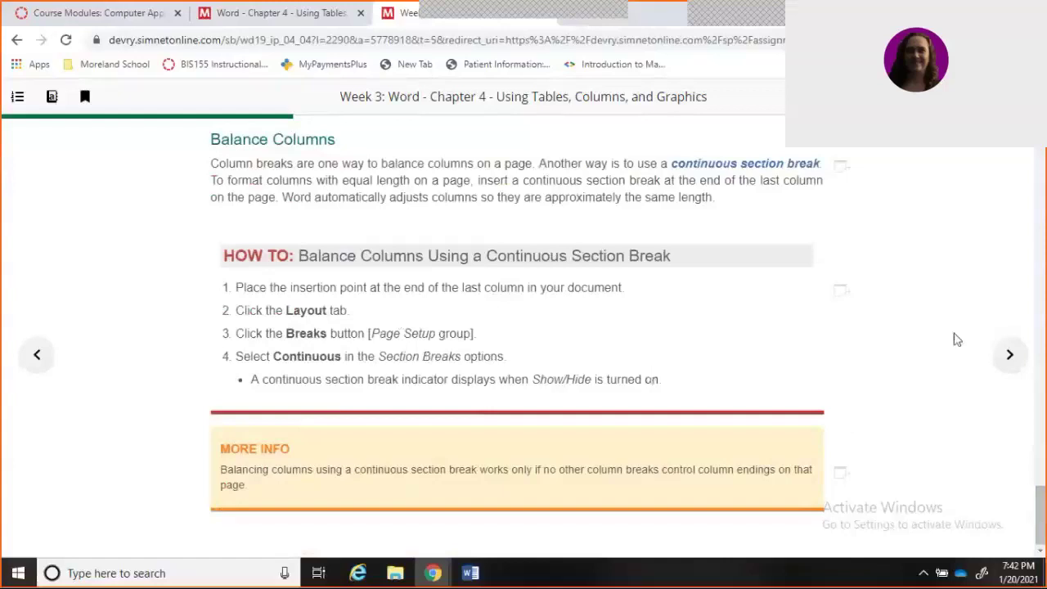
pyautogui.click(1004, 367)
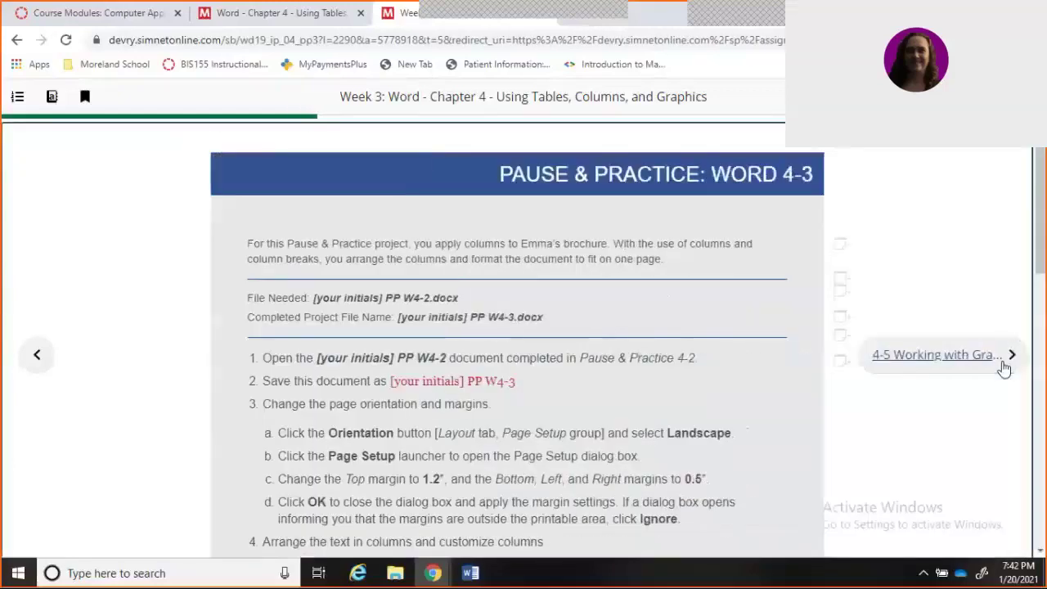
pyautogui.click(1004, 367)
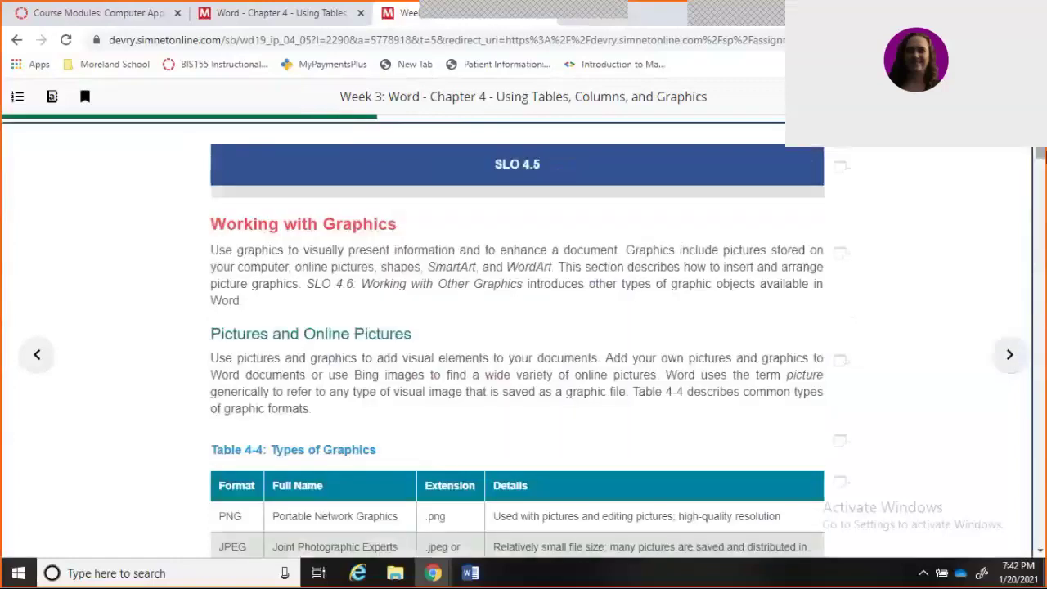
# Complete the Insert a Picture "let me try" exercise by inserting the PHRELogo picture below the table, and return to the book
pyautogui.moveTo(1040, 153); pyautogui.dragTo(1042, 194)
pyautogui.click(717, 451)
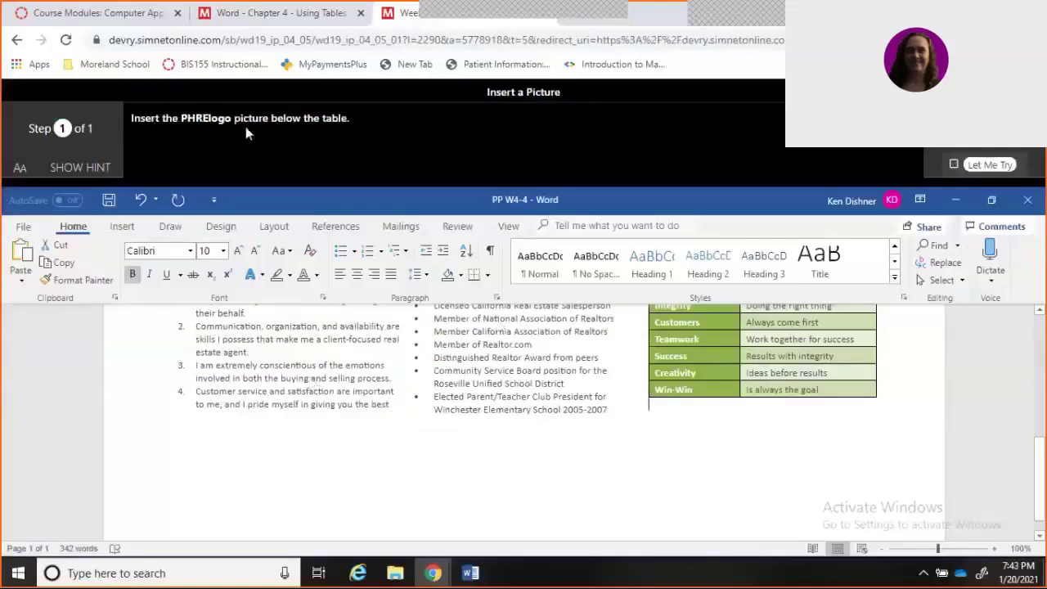
pyautogui.click(80, 167)
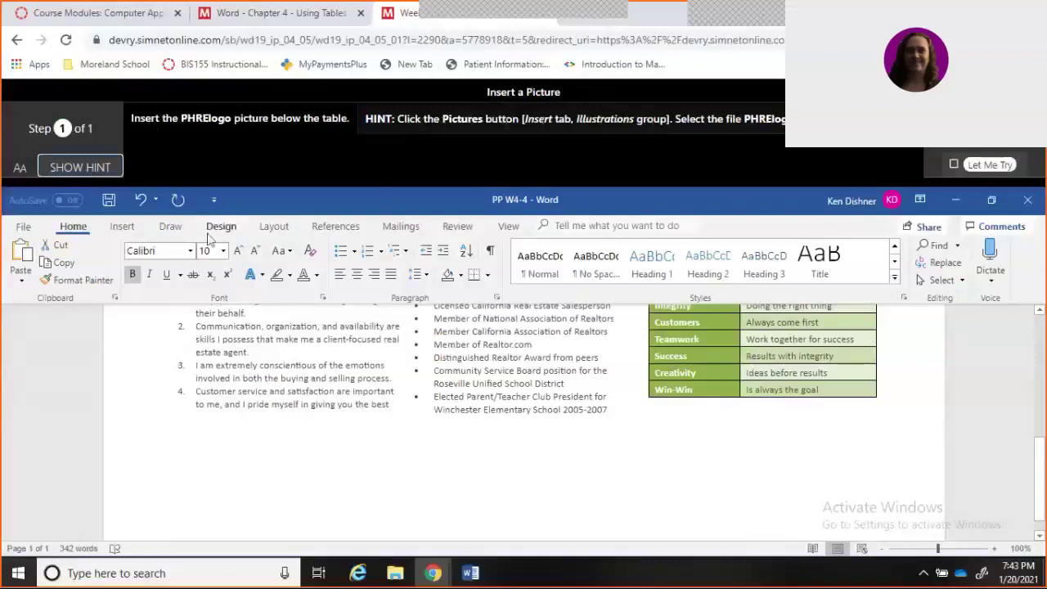
pyautogui.click(122, 227)
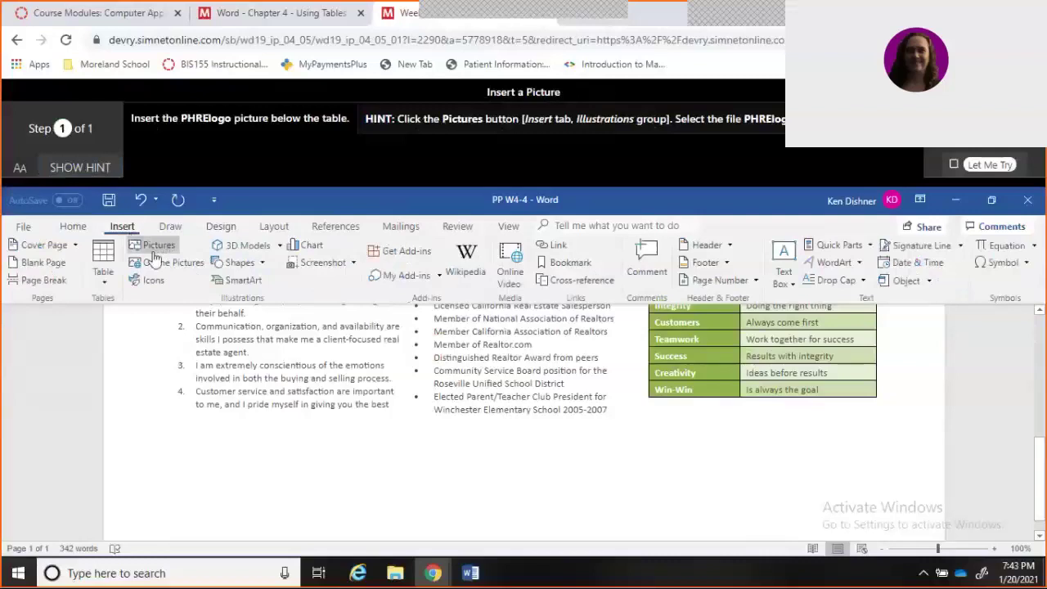
pyautogui.click(160, 246)
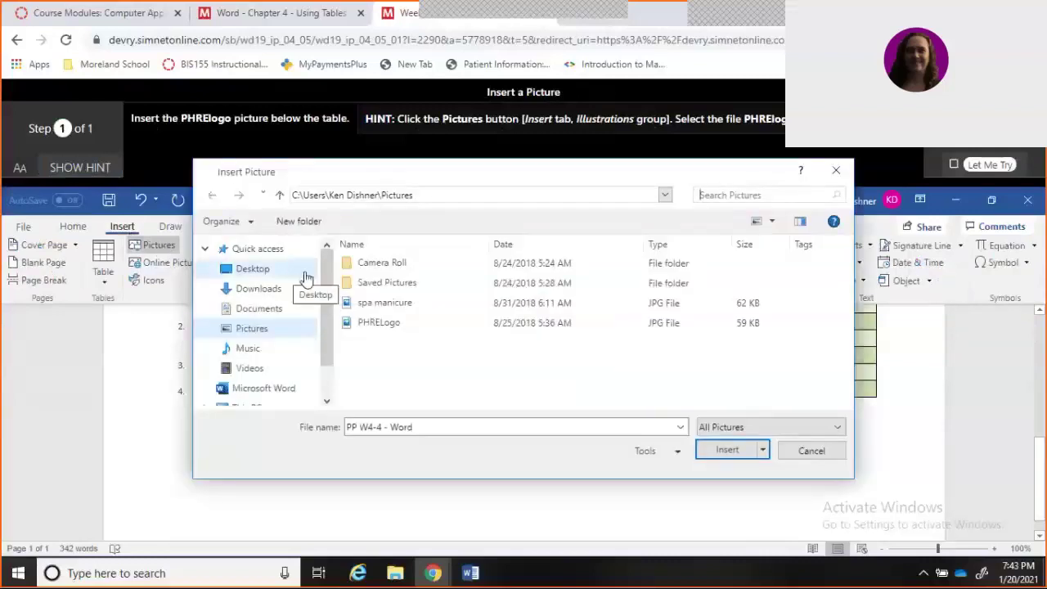
pyautogui.click(388, 325)
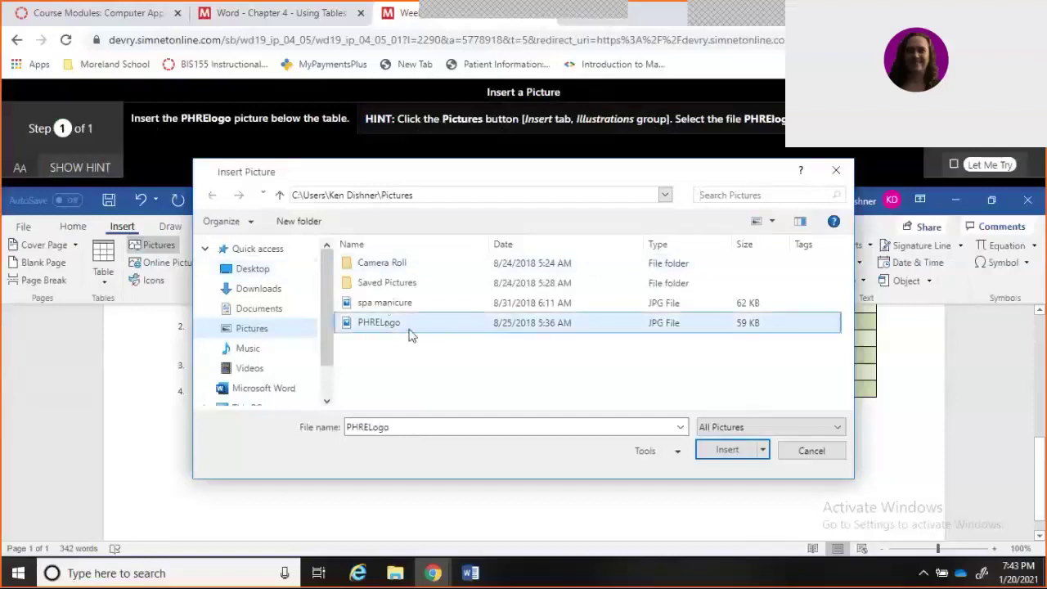
pyautogui.click(733, 457)
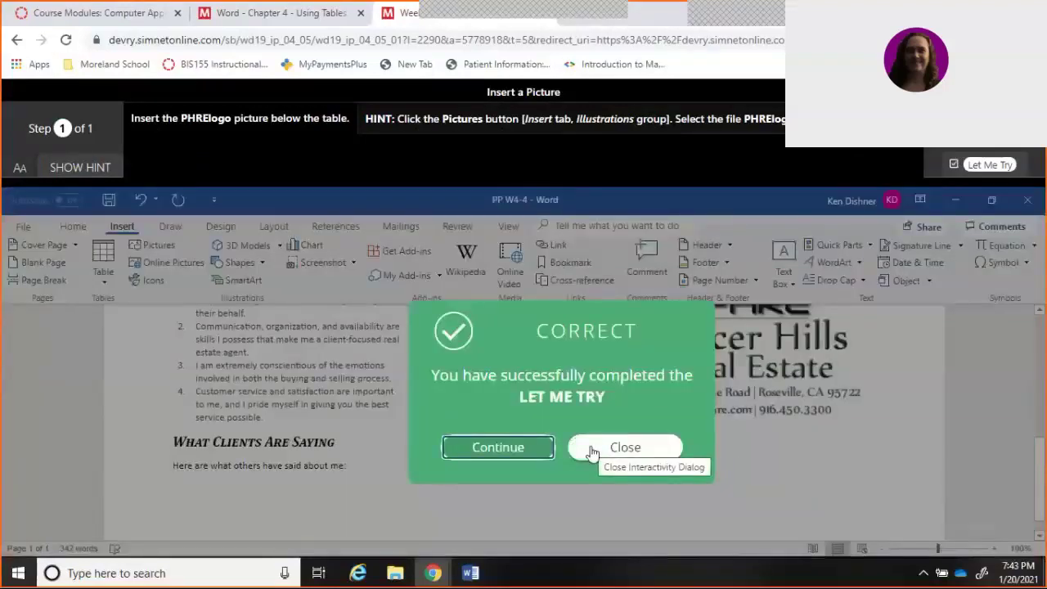
pyautogui.click(624, 447)
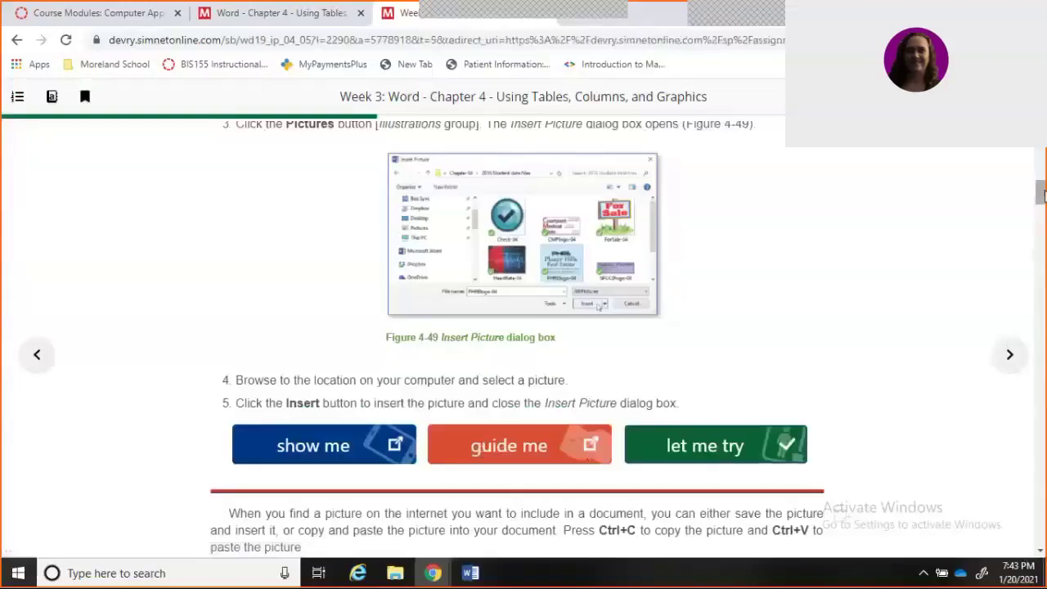
# Open the Edit Alt Text "let me try" exercise and consult its hint
pyautogui.moveTo(1040, 193); pyautogui.dragTo(1040, 249)
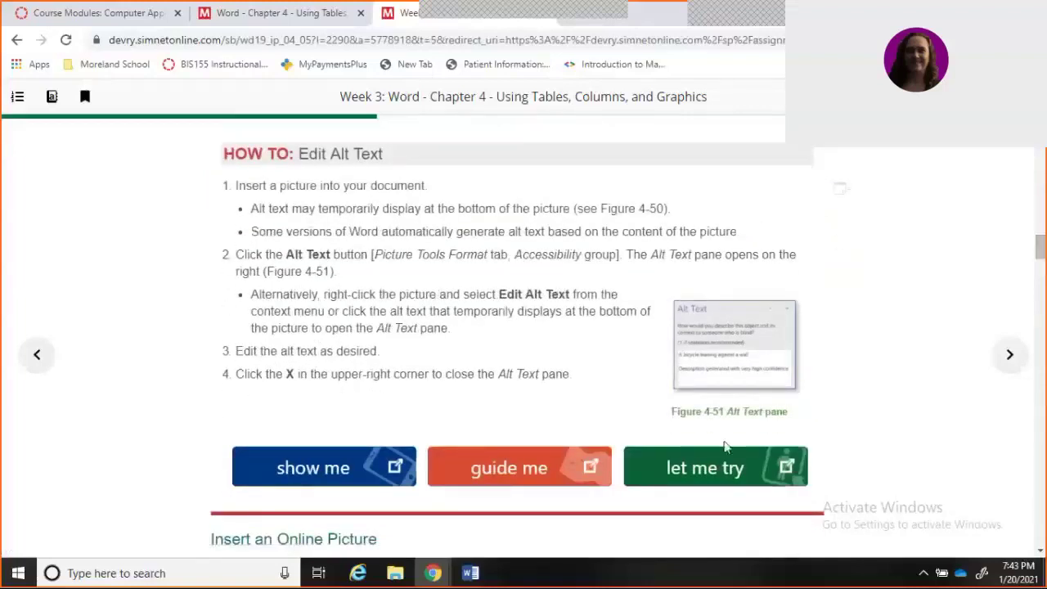
pyautogui.click(717, 483)
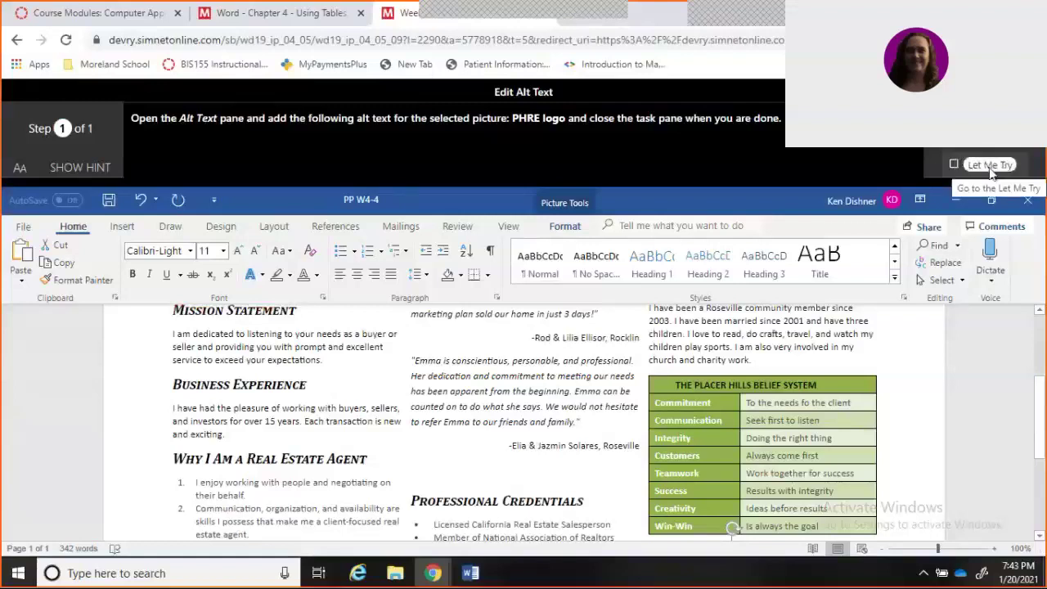
pyautogui.click(69, 166)
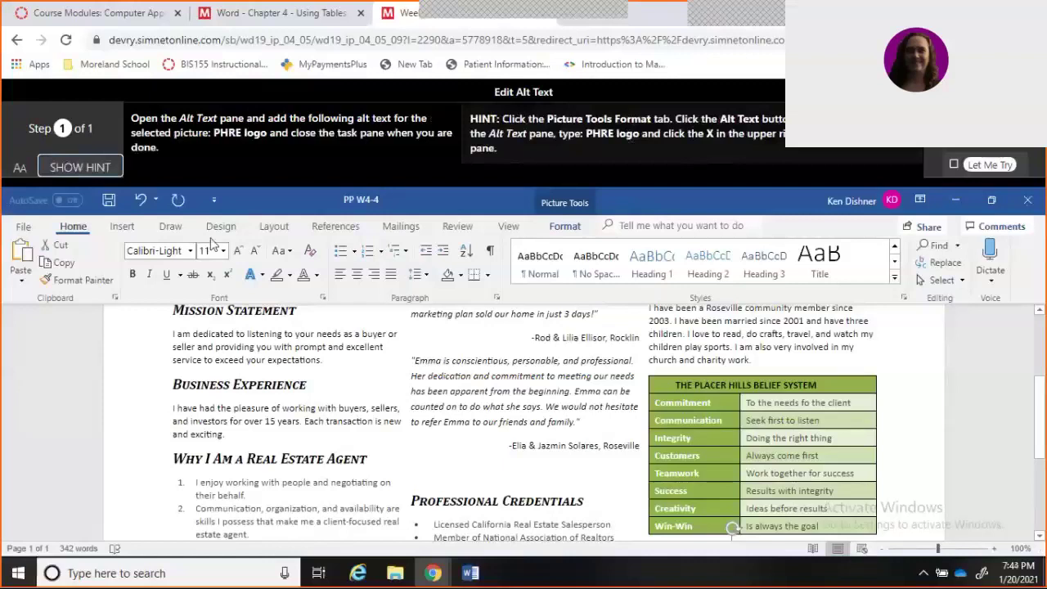
pyautogui.click(96, 180)
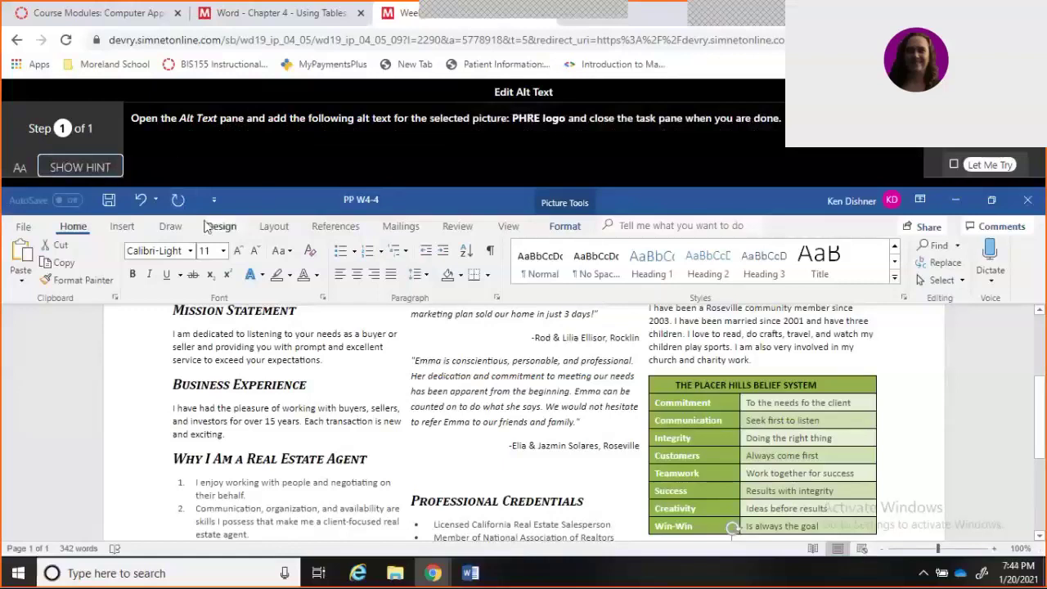
pyautogui.click(127, 231)
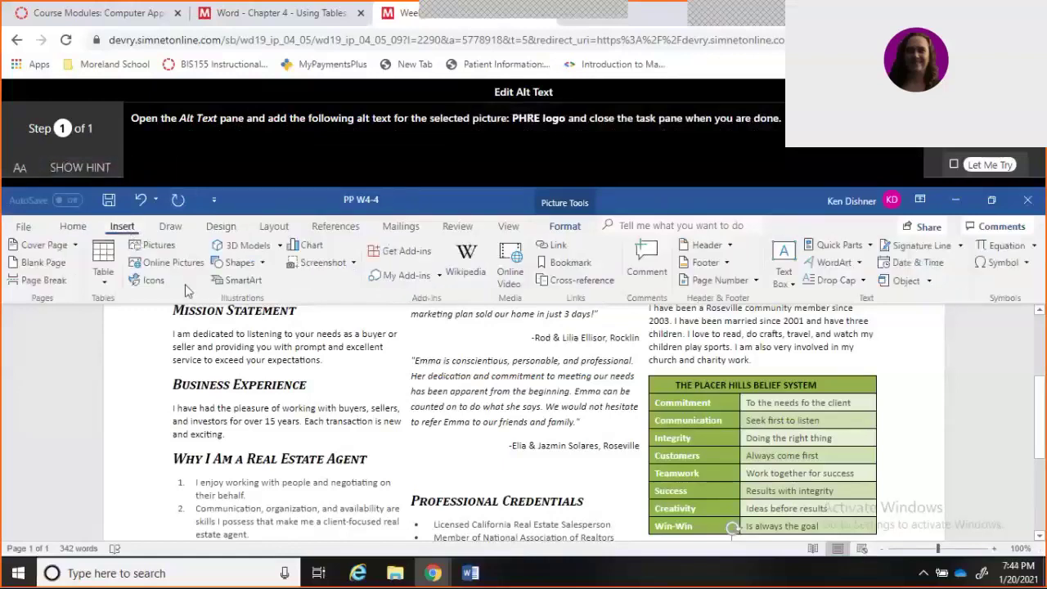
pyautogui.click(85, 167)
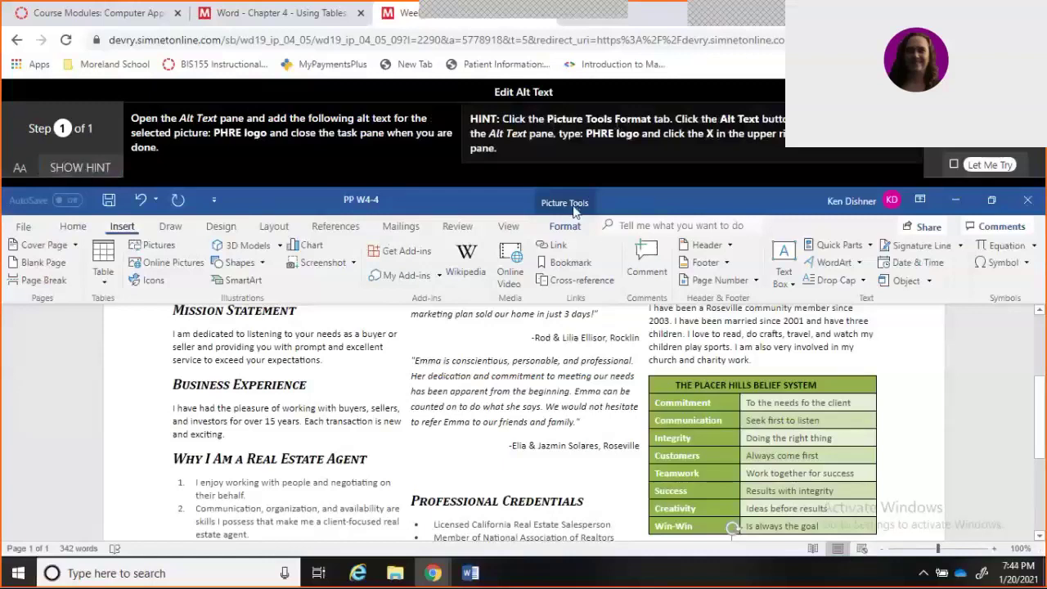
pyautogui.click(98, 168)
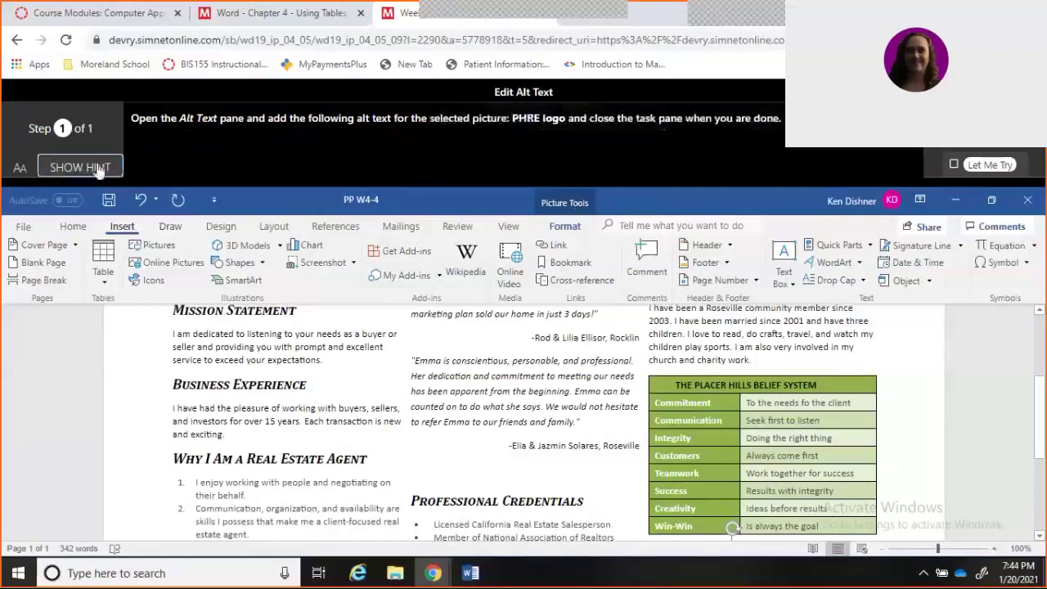
# Complete the Edit Alt Text exercise by giving the selected picture the alt text "PHRE logo", close the pane and return to the book
pyautogui.click(170, 227)
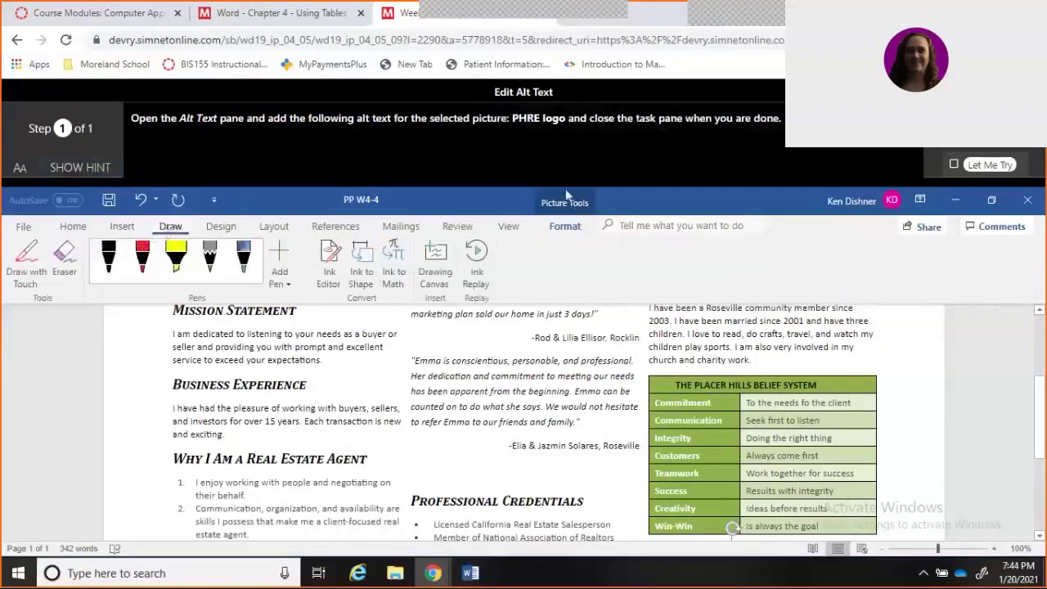
pyautogui.click(573, 236)
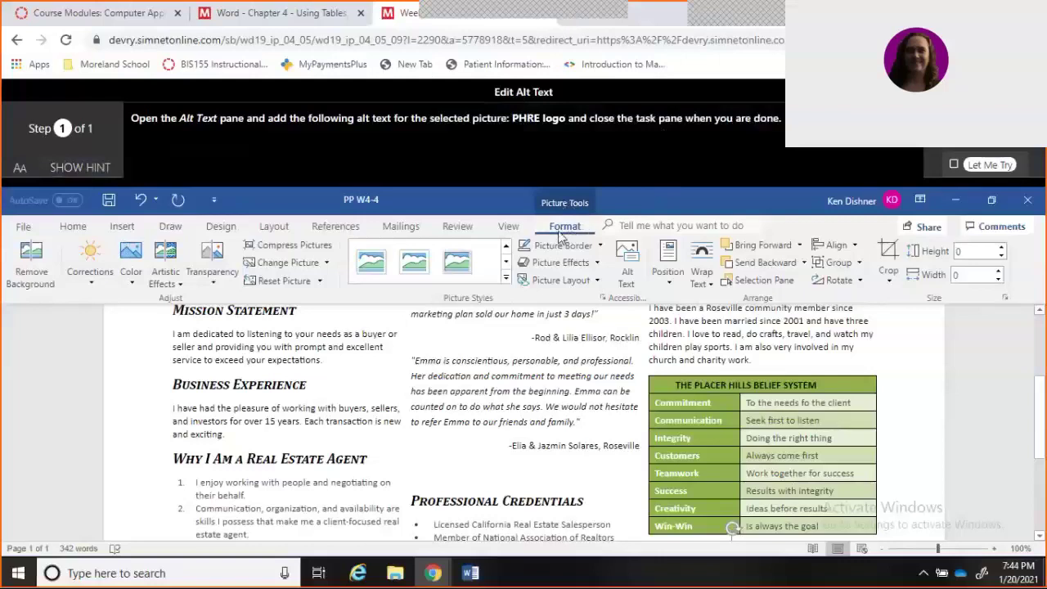
pyautogui.click(627, 278)
pyautogui.click(897, 424)
pyautogui.write('PHRE logo')
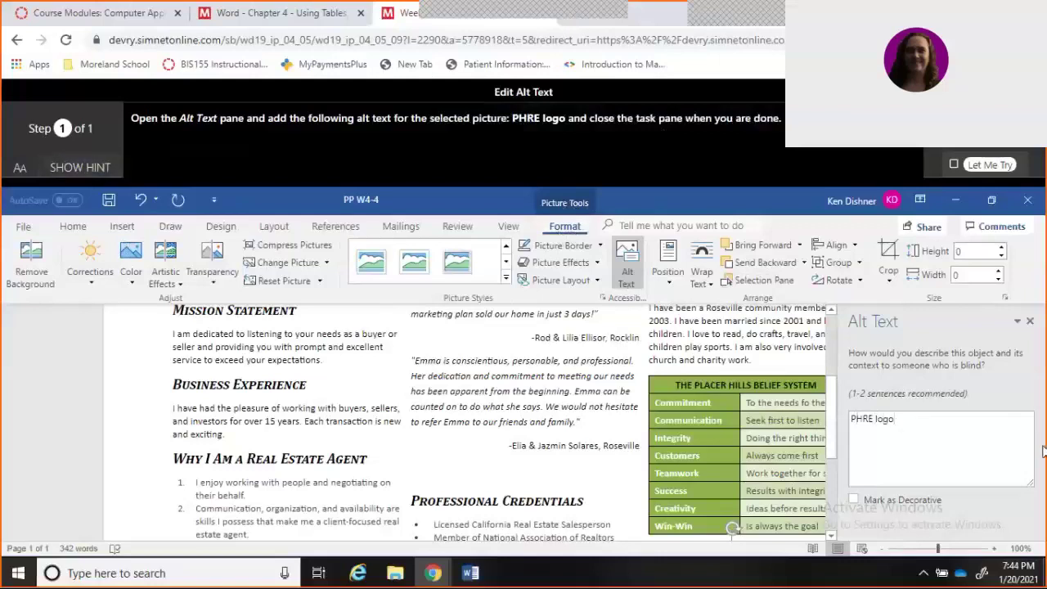
pyautogui.click(1032, 322)
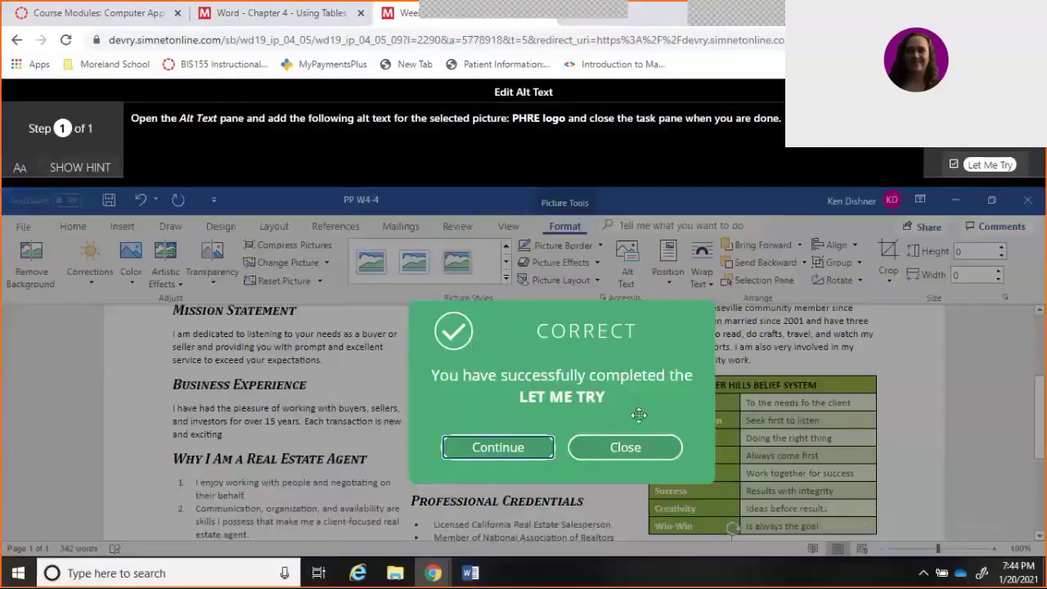
pyautogui.click(640, 451)
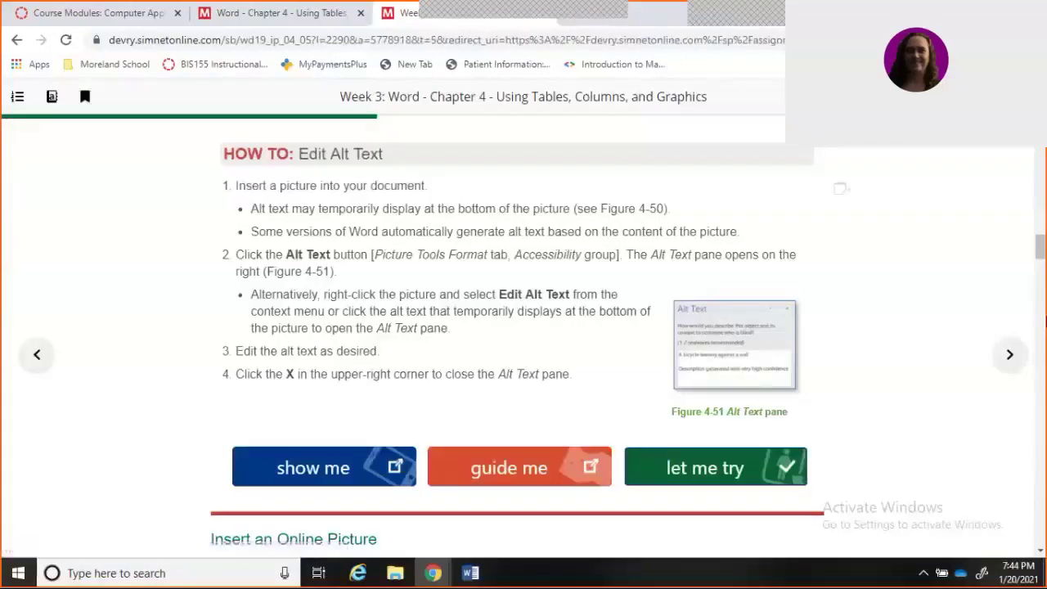
# Complete the online picture exercise by searching Bing for "For Sale" and inserting the image with the white and brown house, and return to the book
pyautogui.scroll(-5, 1037, 377)
pyautogui.scroll(-5, 1037, 378)
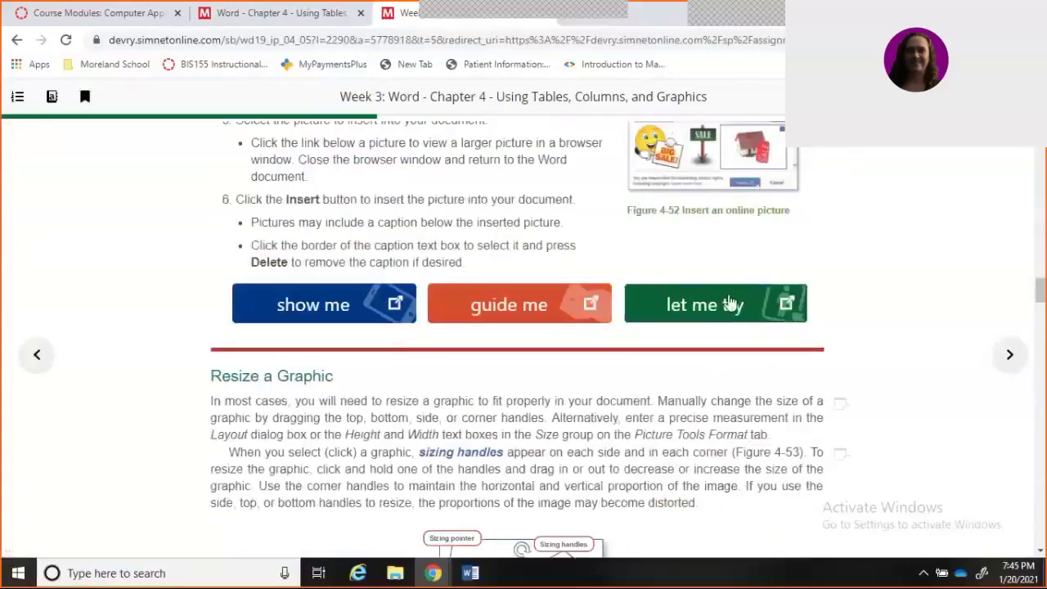
pyautogui.click(731, 303)
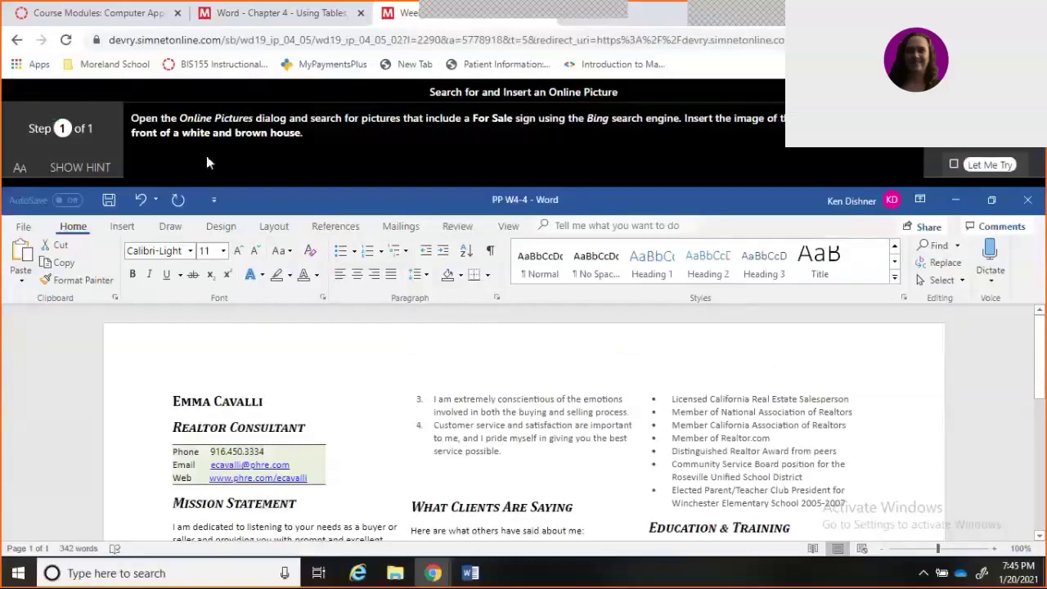
pyautogui.click(122, 229)
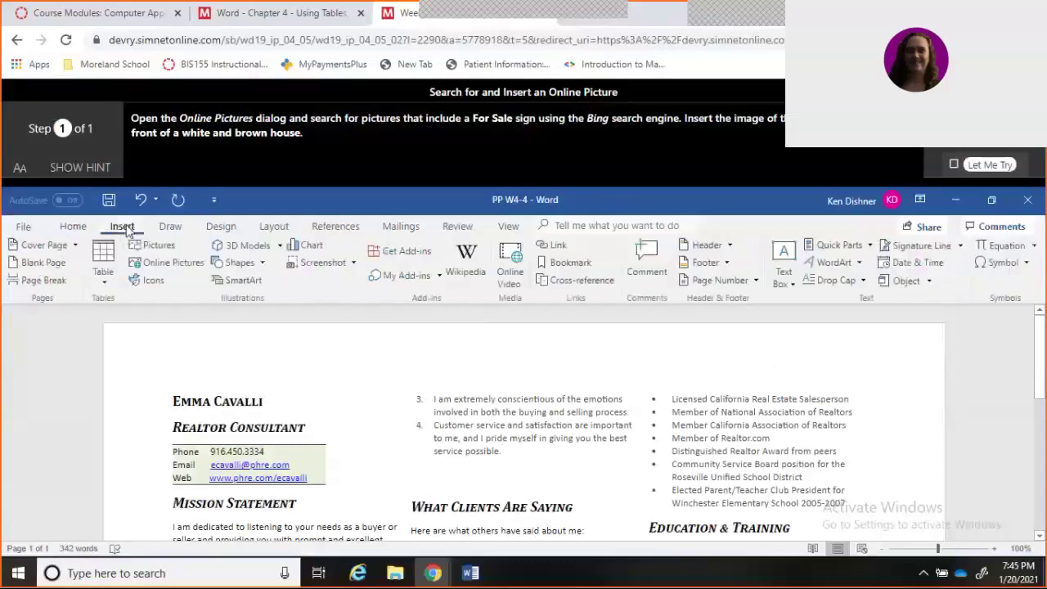
pyautogui.click(166, 264)
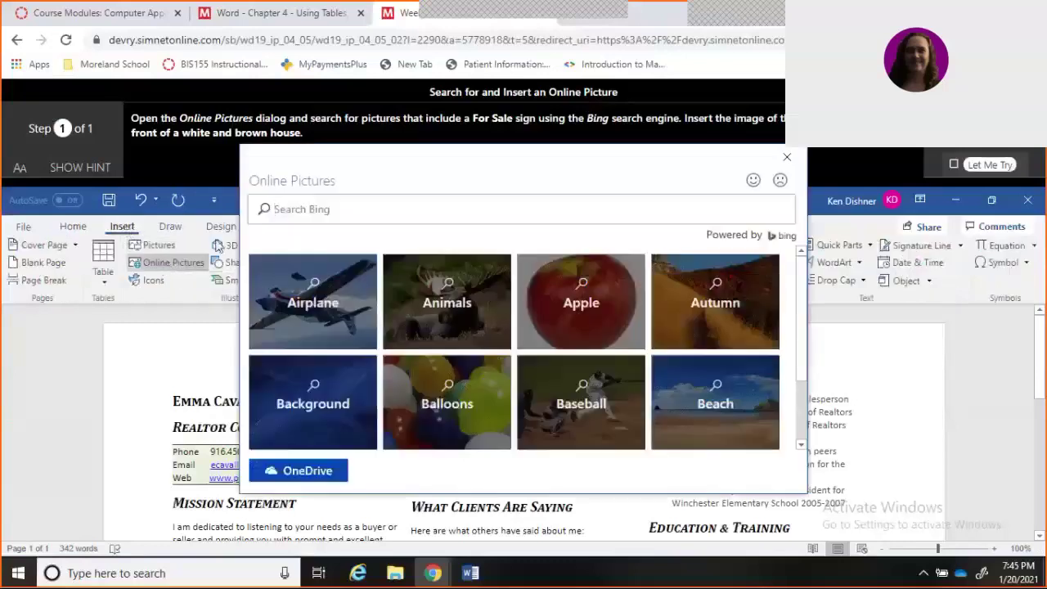
pyautogui.write('For Sale')
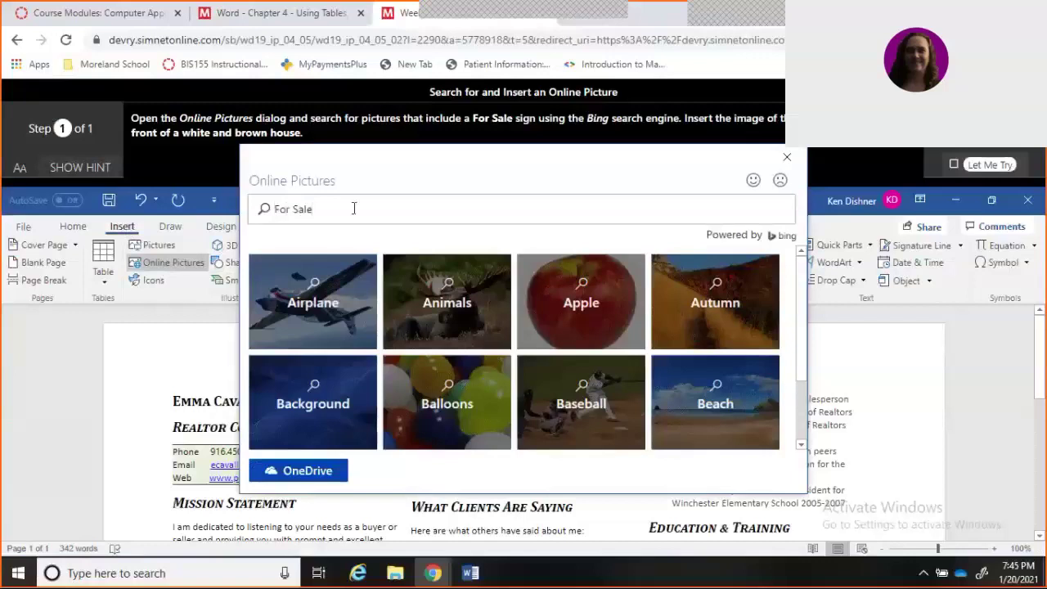
pyautogui.press('Return')
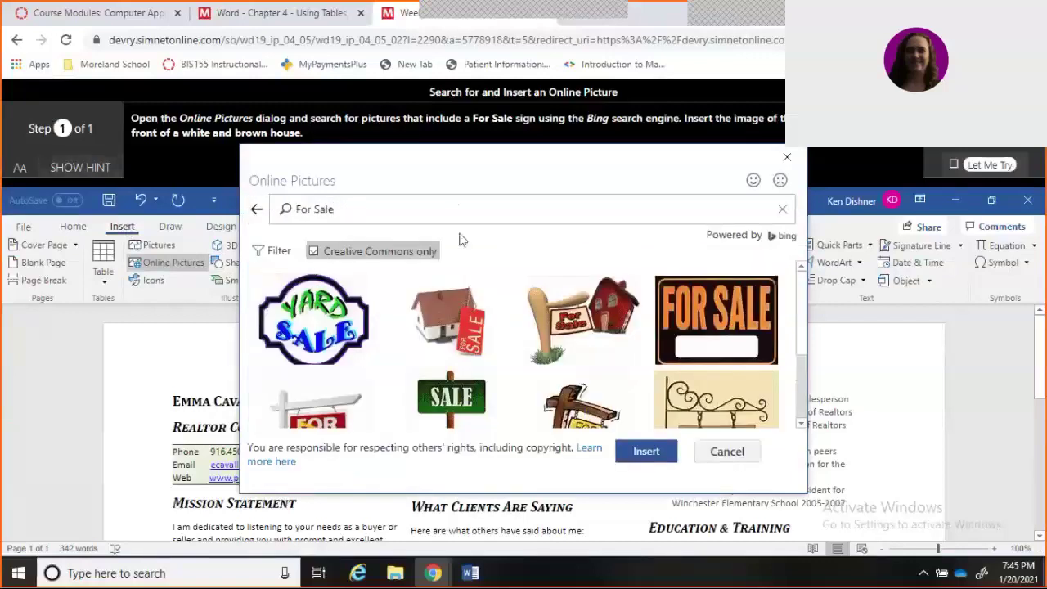
pyautogui.click(483, 315)
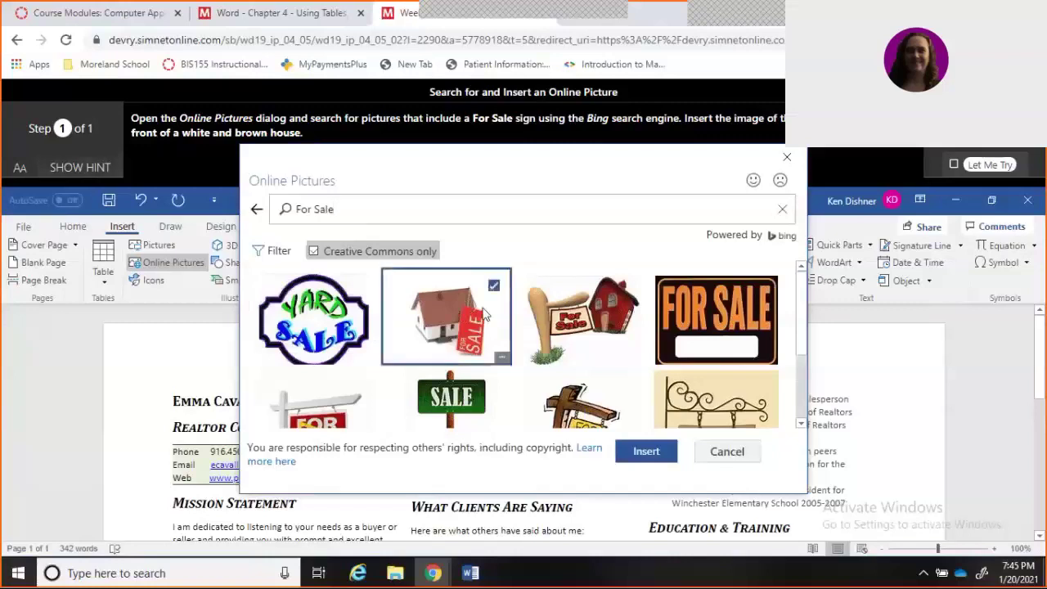
pyautogui.click(644, 452)
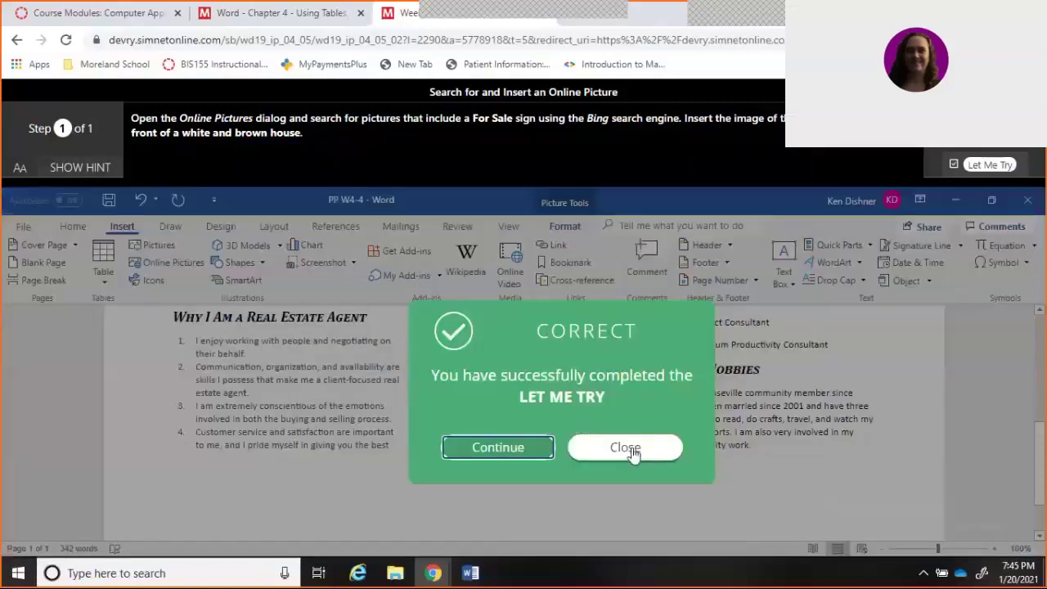
pyautogui.click(629, 450)
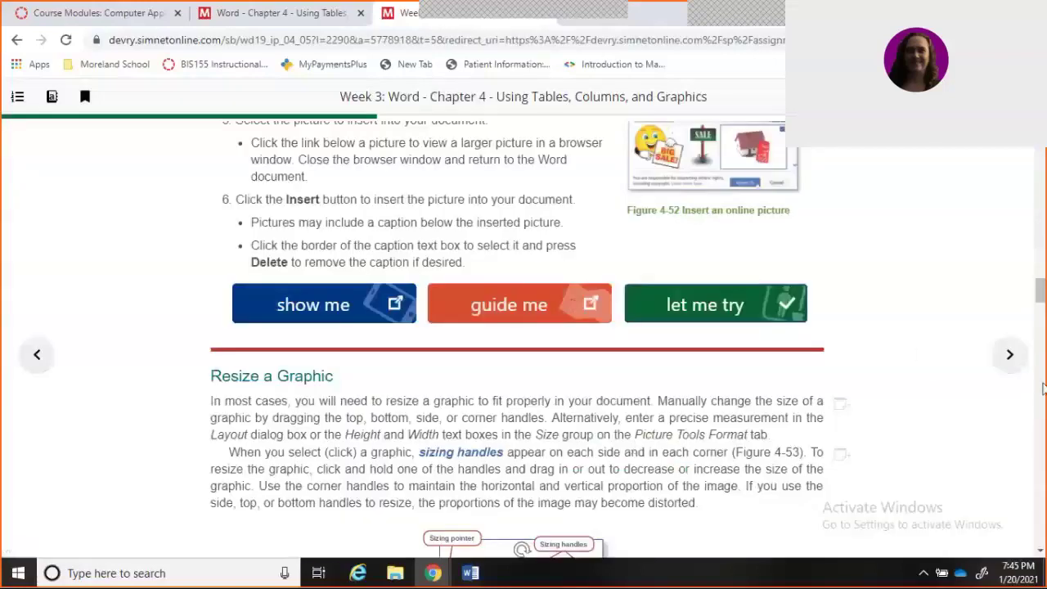
# Complete the Resize an Image "let me try" exercise by setting the PHRE logo's height to 1.2", and return to the book
pyautogui.scroll(-5, 1043, 389)
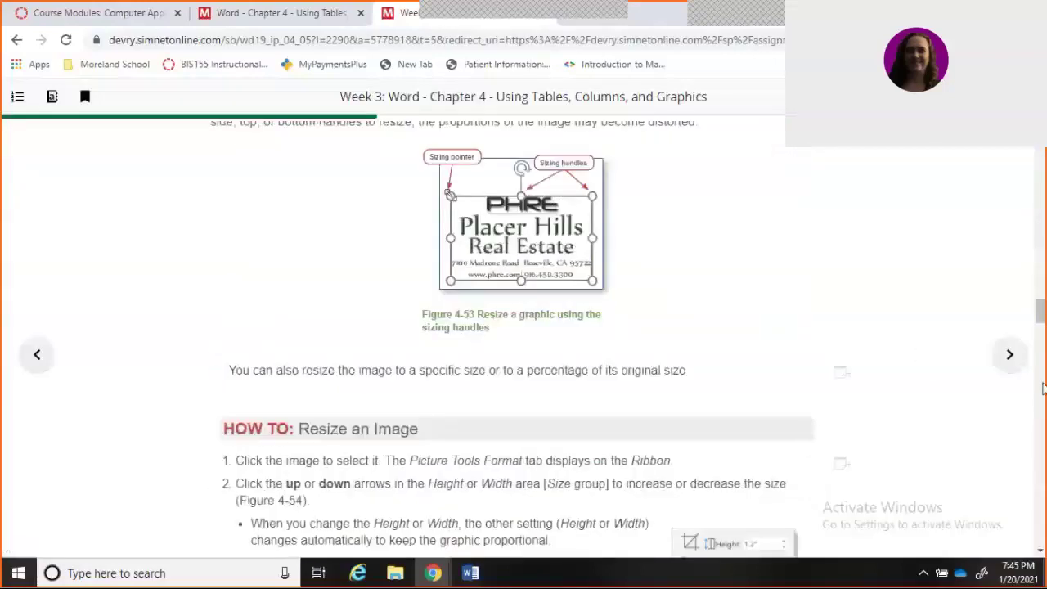
pyautogui.scroll(-5, 1042, 388)
pyautogui.click(738, 532)
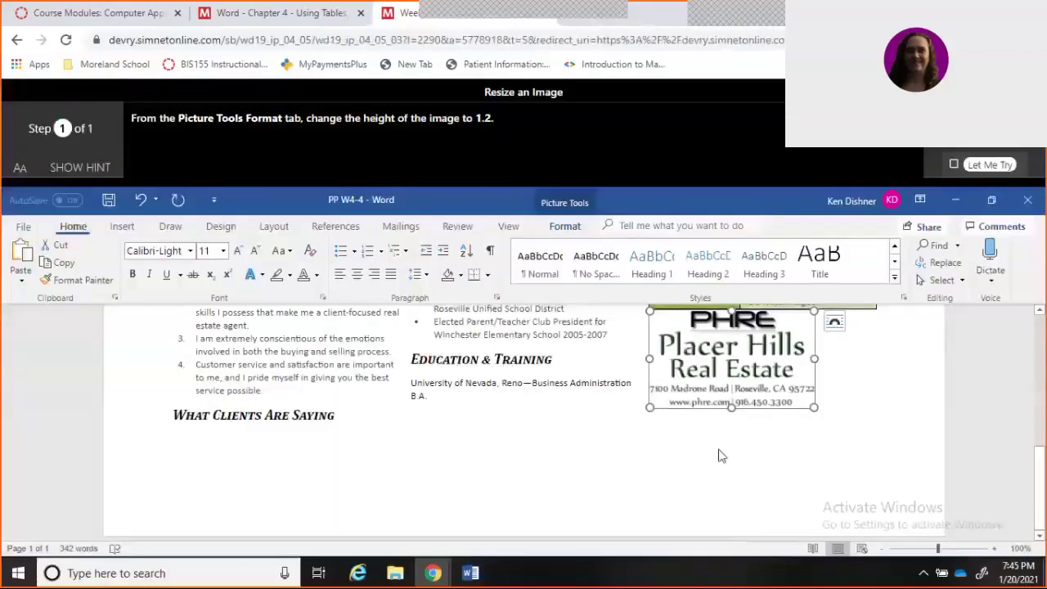
pyautogui.click(556, 227)
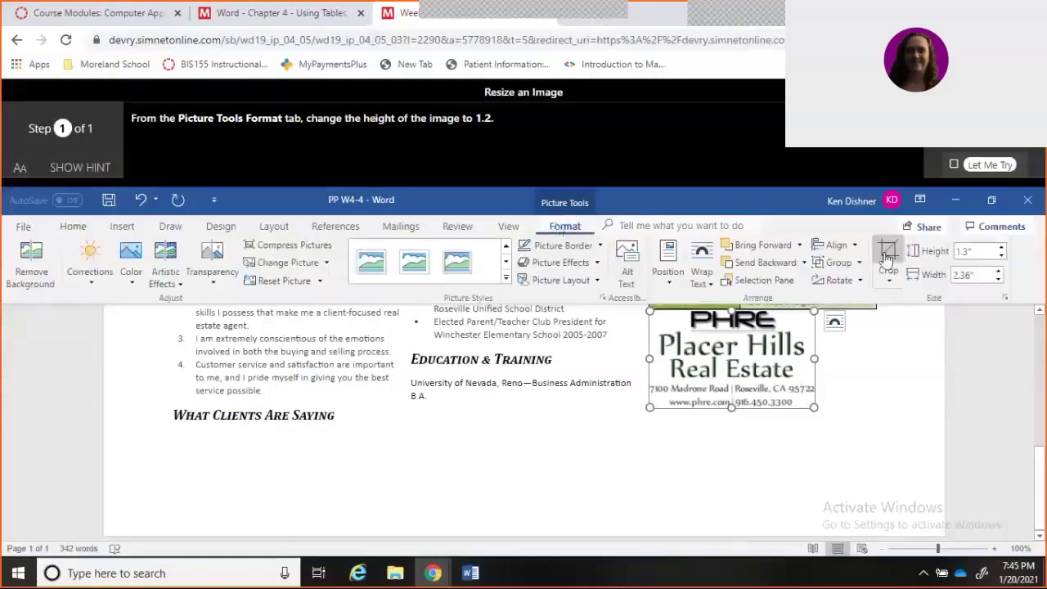
pyautogui.click(1001, 257)
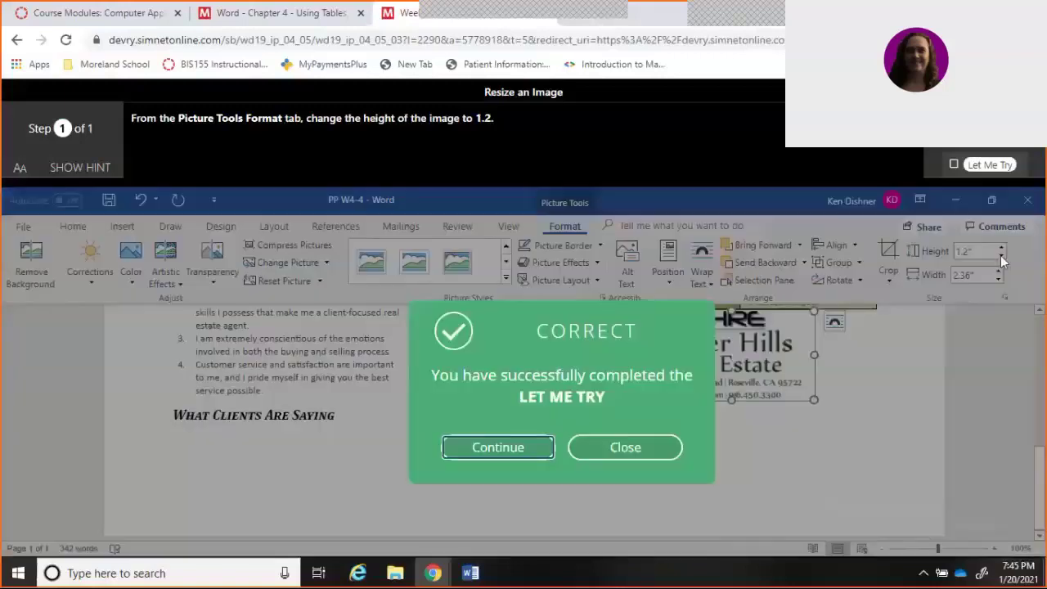
pyautogui.click(625, 447)
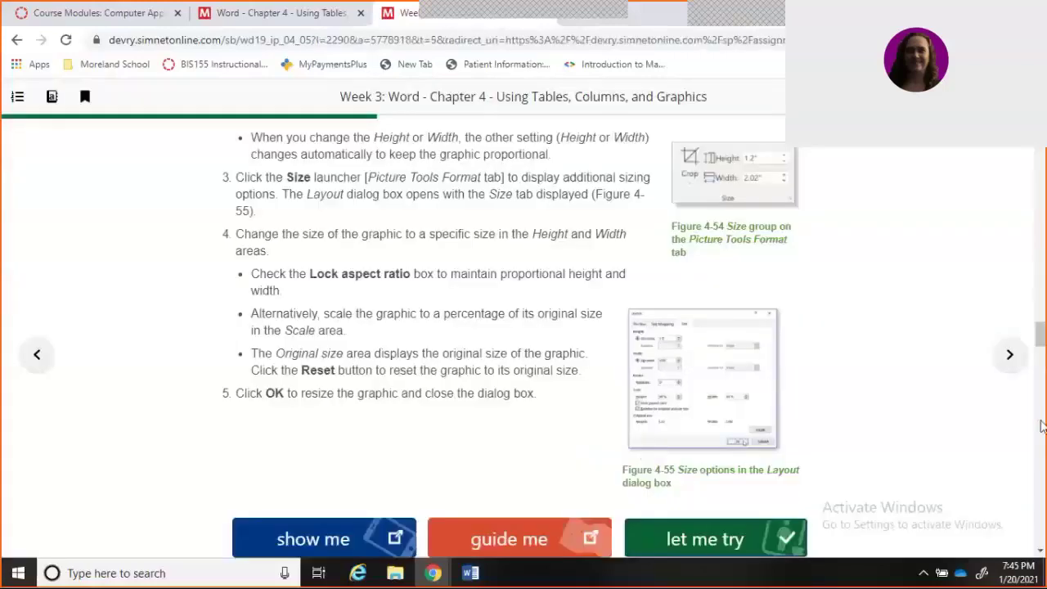
# Complete the Wrap Text Around a Graphic exercise by setting the For Sale picture's text wrapping to Square, and return to the book
pyautogui.scroll(-15, 1039, 453)
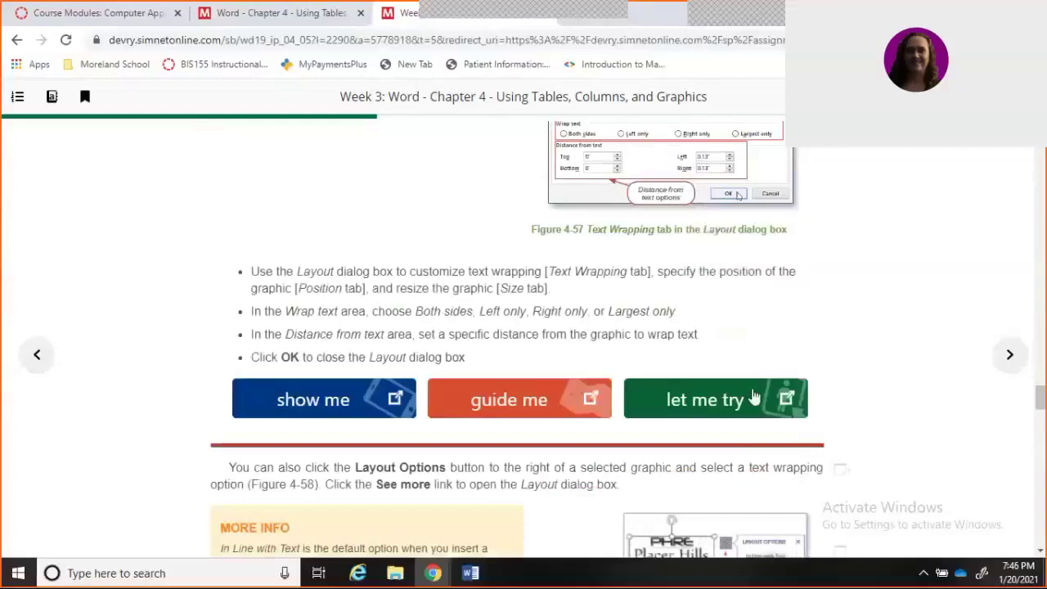
pyautogui.click(751, 398)
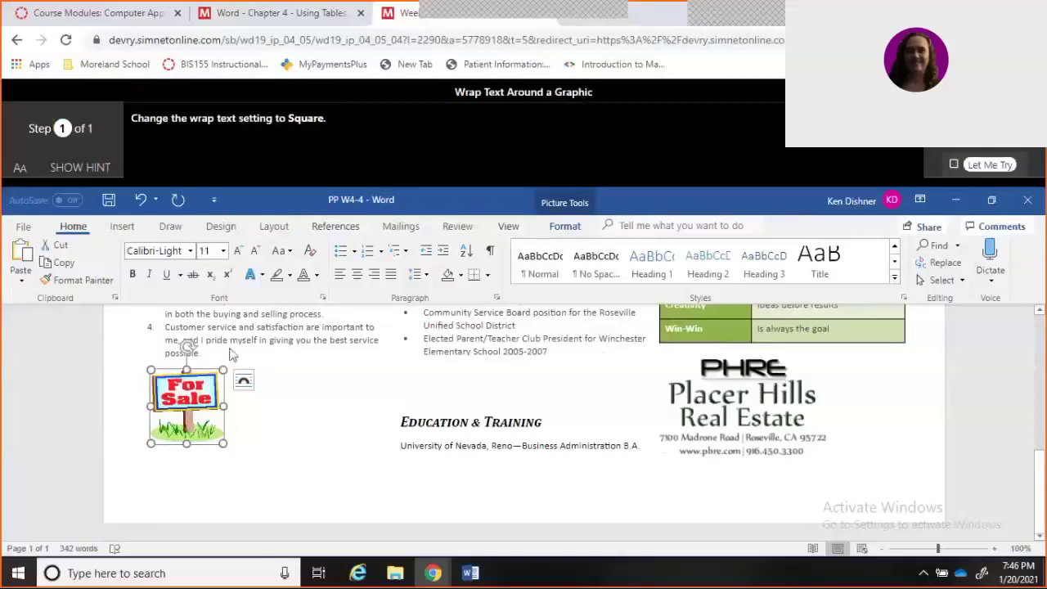
pyautogui.click(573, 228)
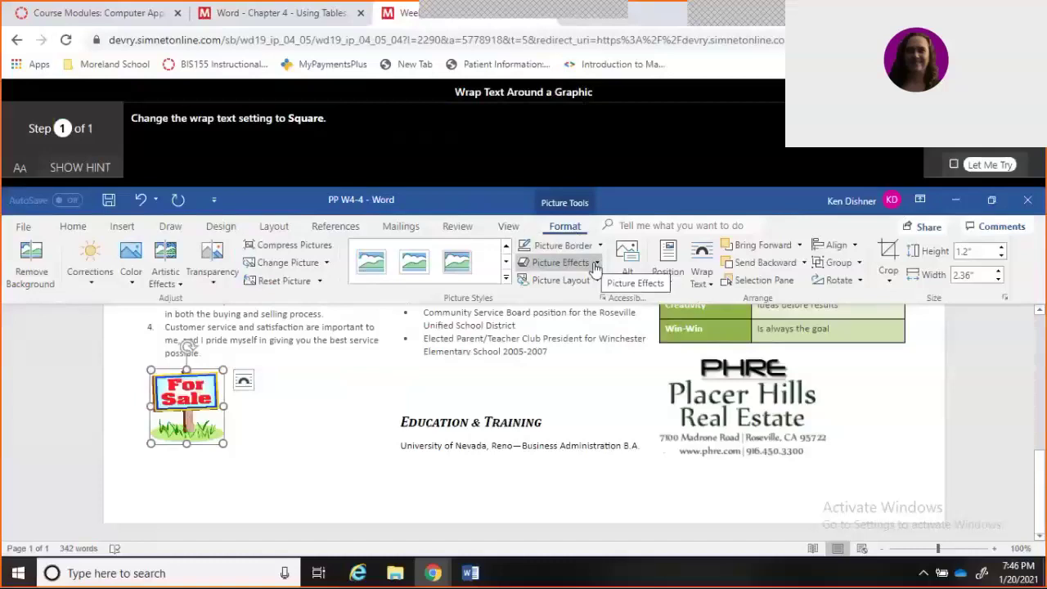
pyautogui.click(708, 283)
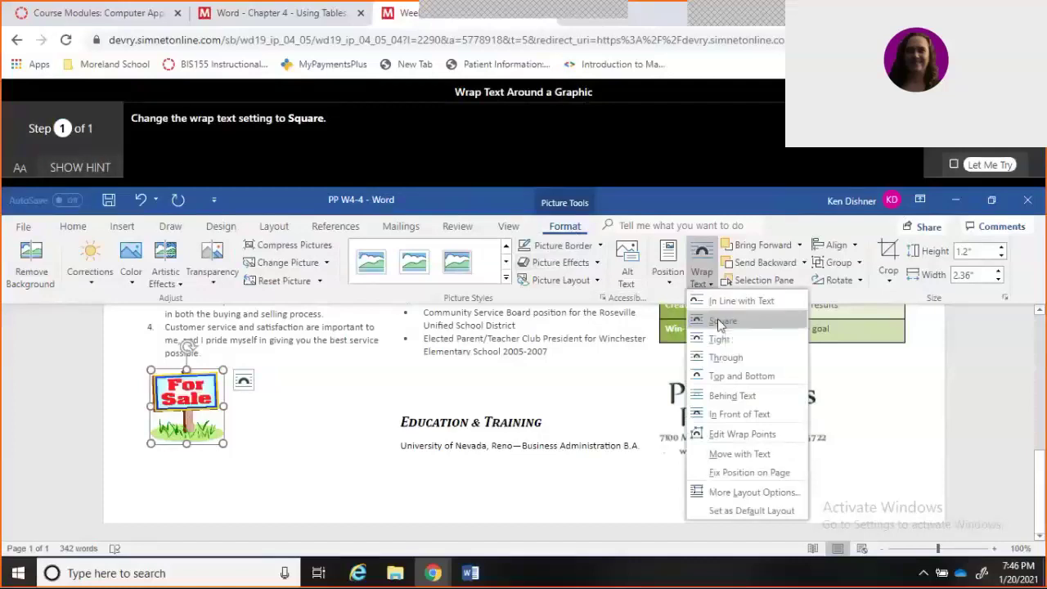
pyautogui.click(719, 321)
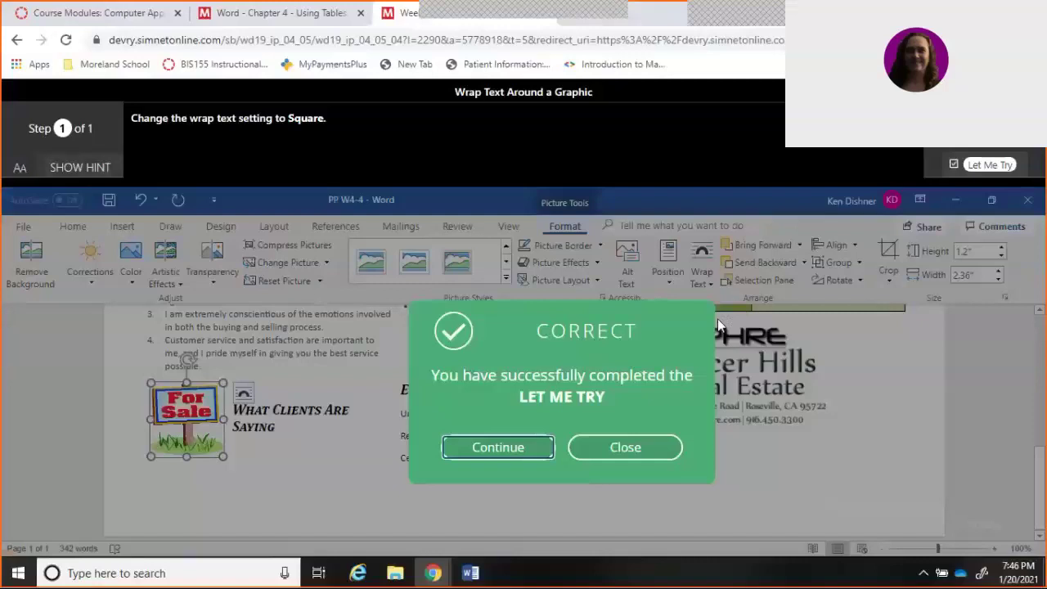
pyautogui.click(646, 447)
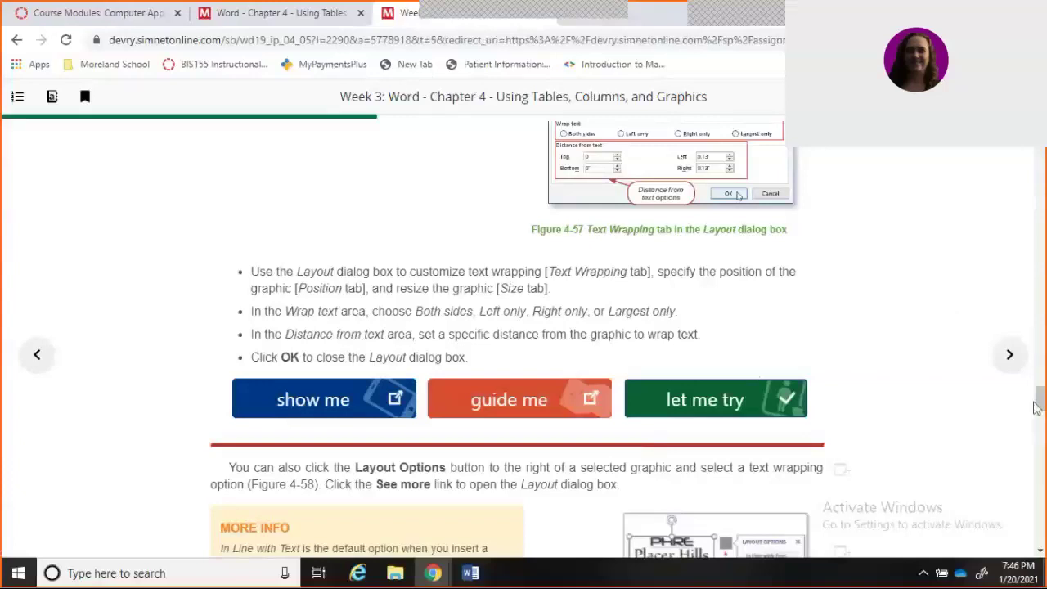
# Open the Insert a Caption "let me try" exercise and consult its hint
pyautogui.moveTo(1039, 401); pyautogui.dragTo(1041, 507)
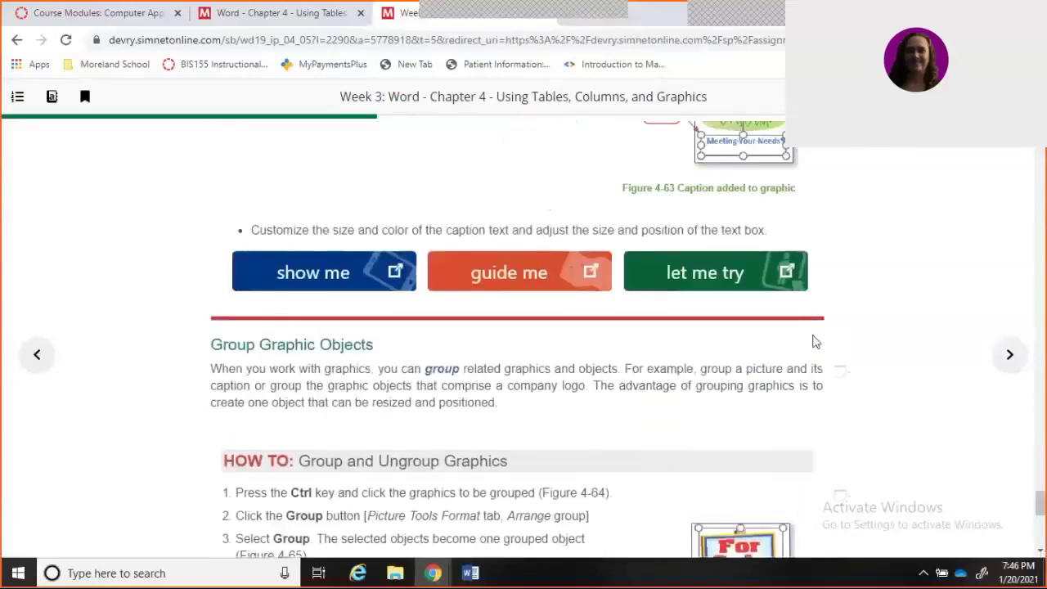
pyautogui.click(758, 265)
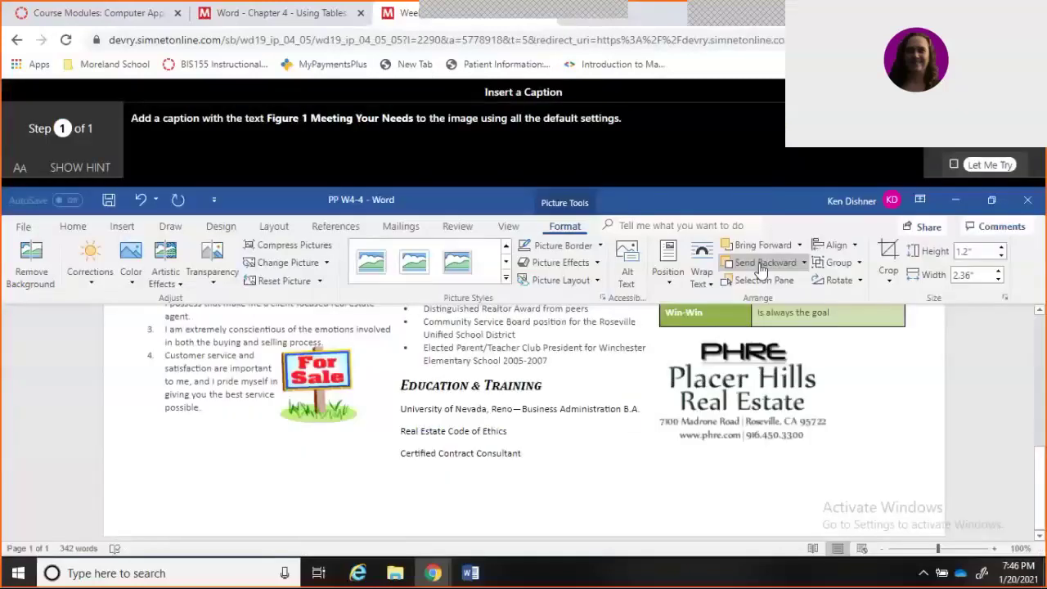
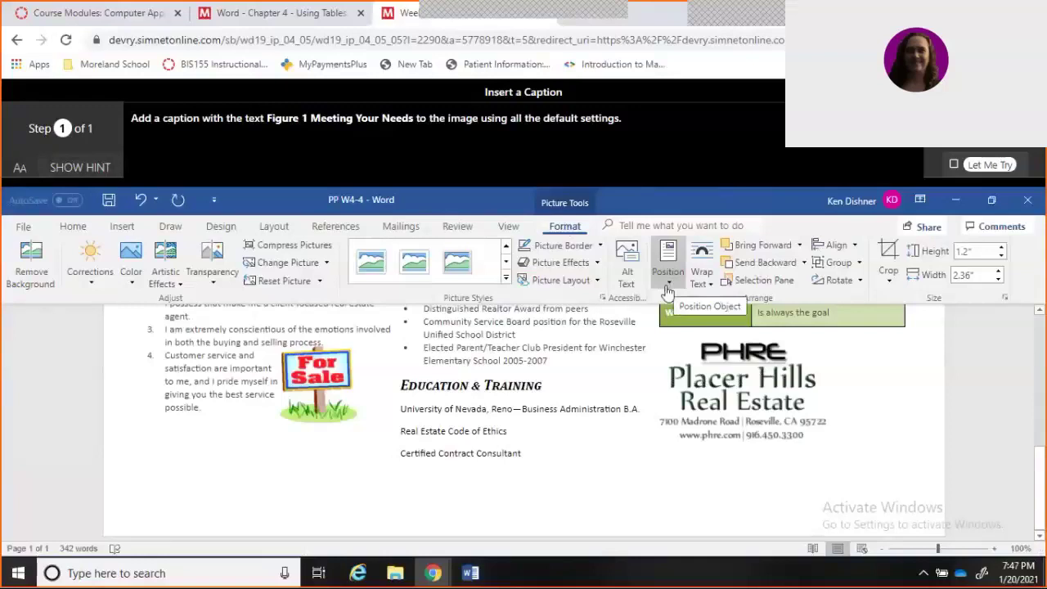
pyautogui.click(85, 167)
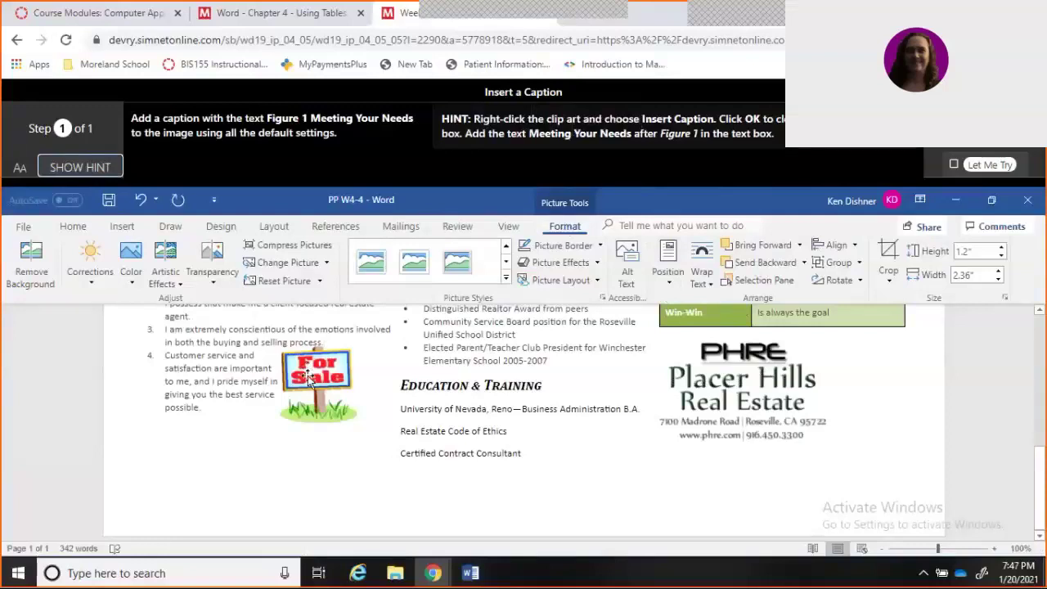
pyautogui.rightClick(723, 407)
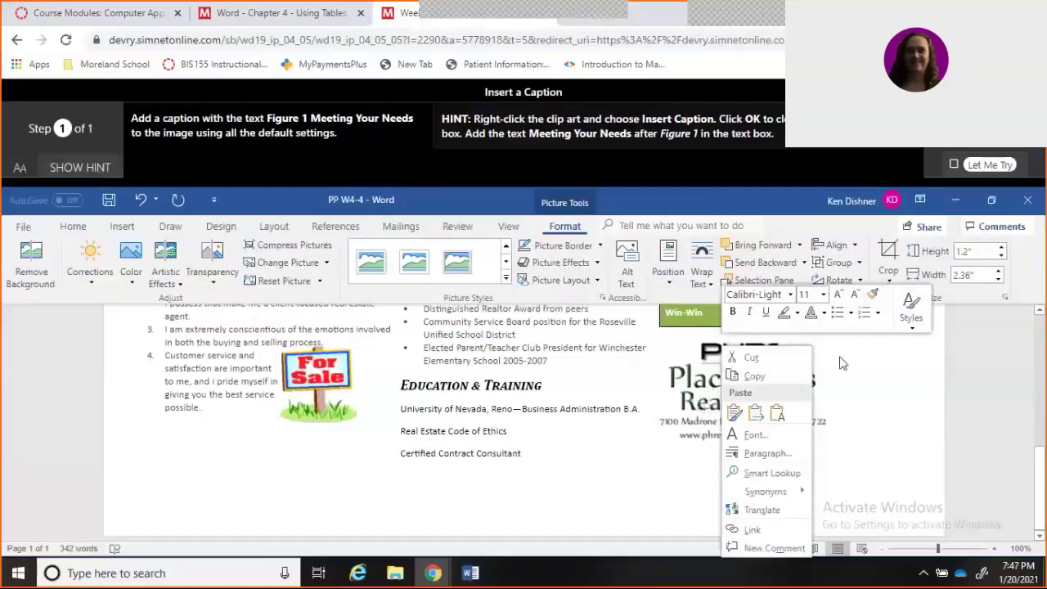
pyautogui.moveTo(1039, 468); pyautogui.dragTo(1038, 484)
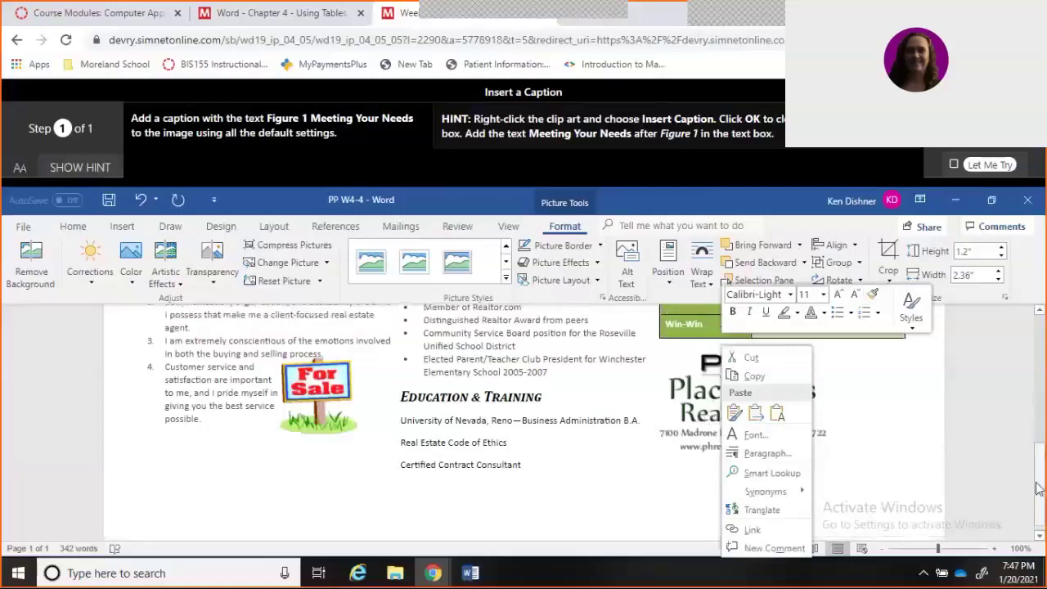
pyautogui.rightClick(693, 398)
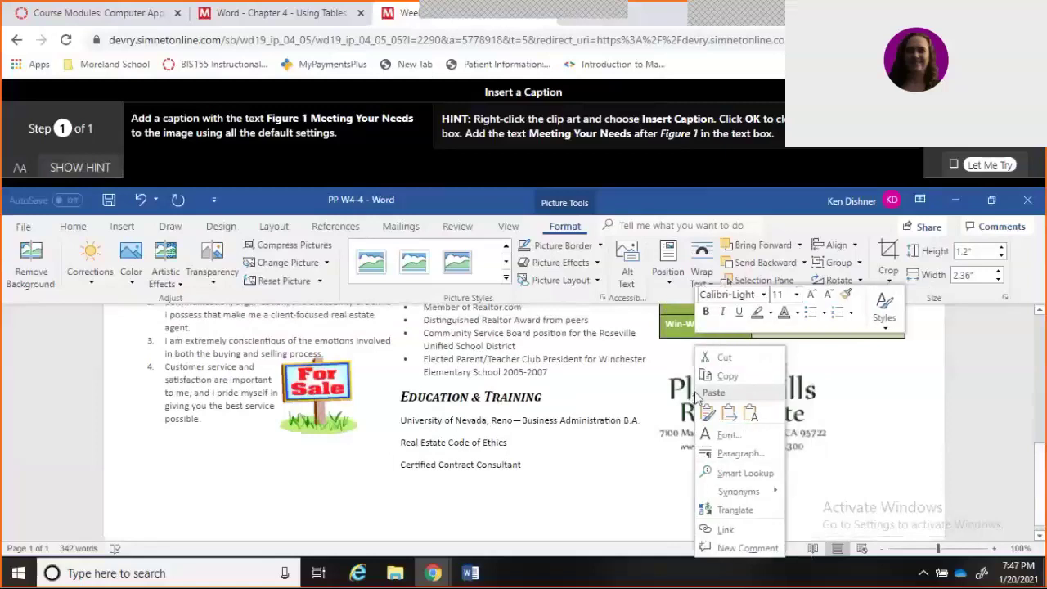
pyautogui.rightClick(791, 392)
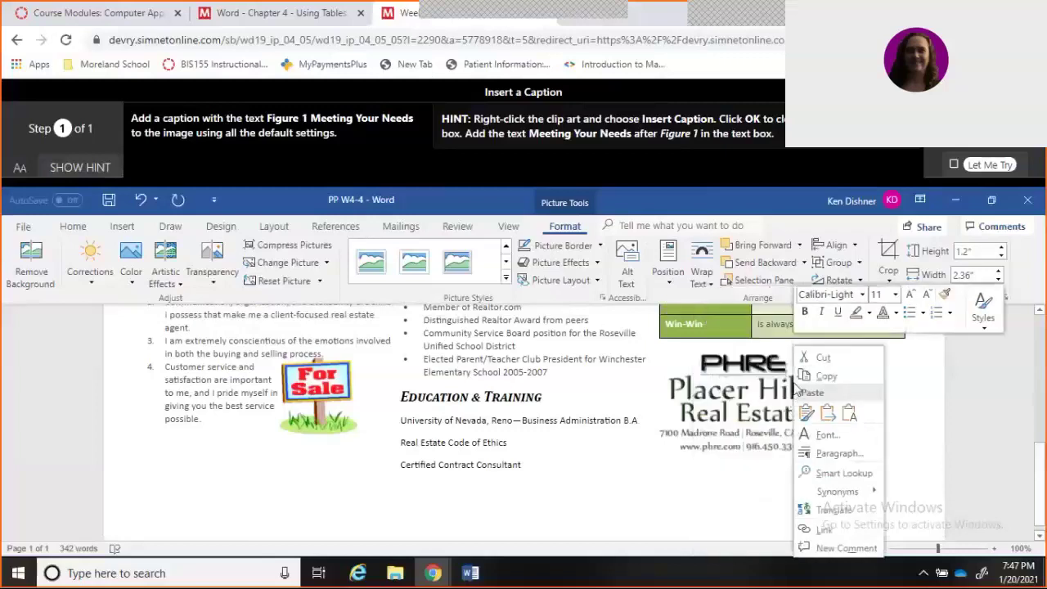
# Try to caption the For Sale picture by entering "Meeting Your Needs" after "Figure 1" in the Caption dialog
pyautogui.rightClick(322, 382)
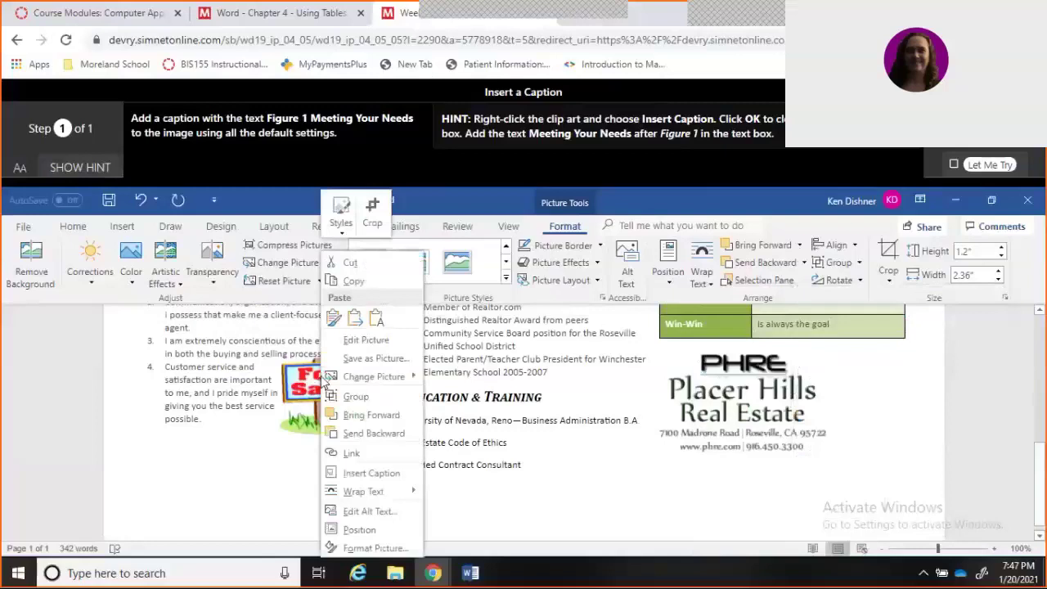
pyautogui.click(353, 474)
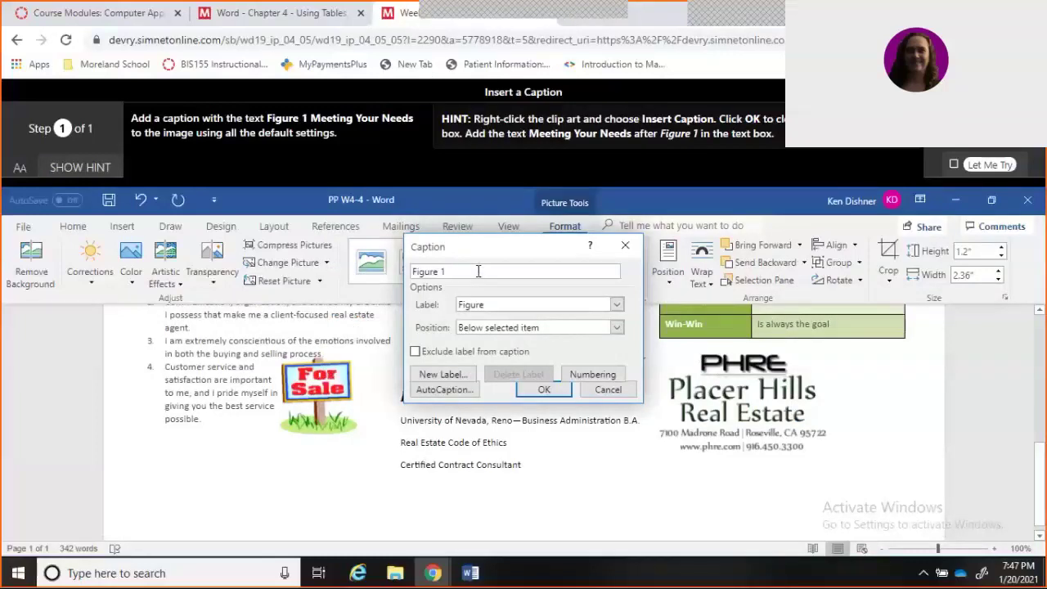
pyautogui.write('Meeting Your Needs')
pyautogui.press('Return')
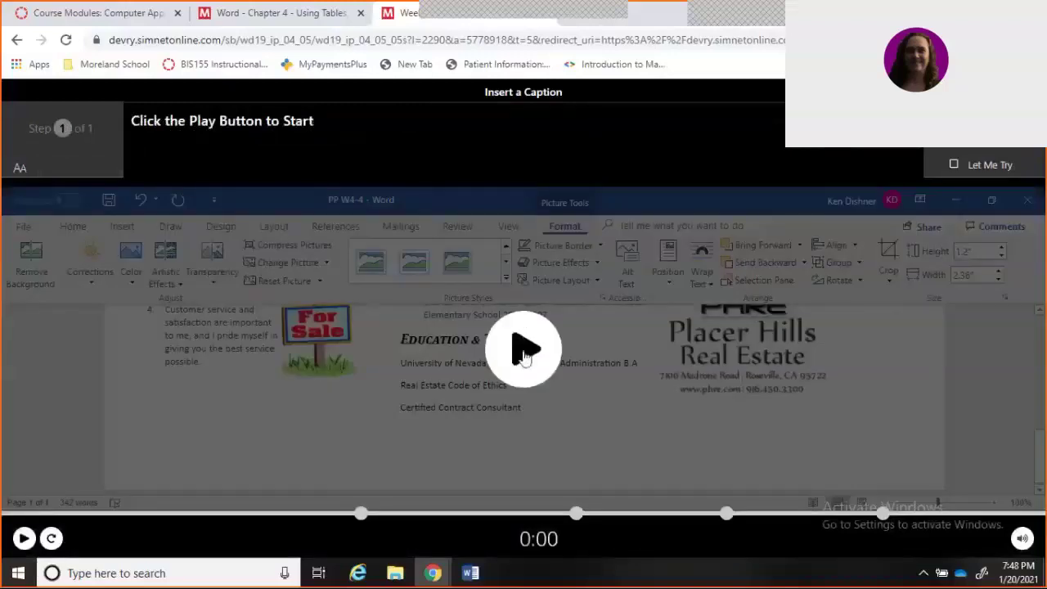
# Watch the Insert a Caption "show me" demonstration through, and reopen the "let me try" exercise
pyautogui.click(523, 352)
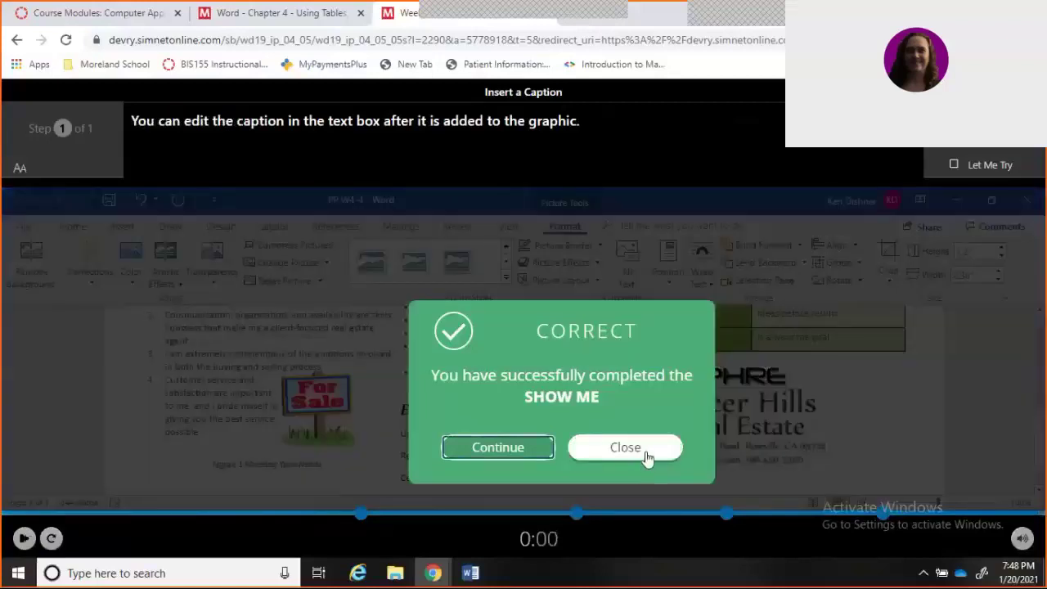
pyautogui.click(645, 460)
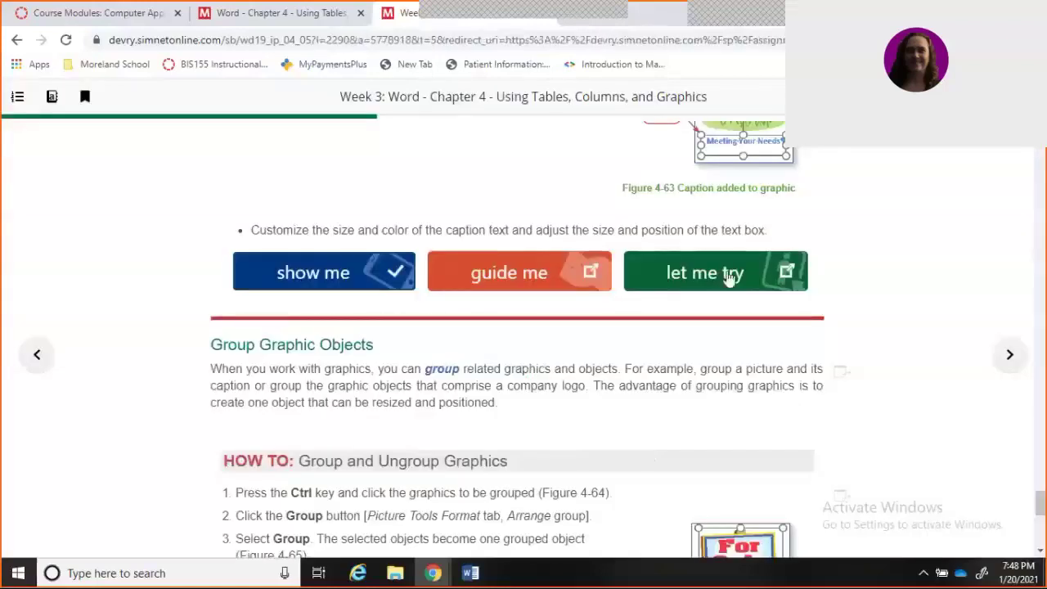
pyautogui.click(726, 272)
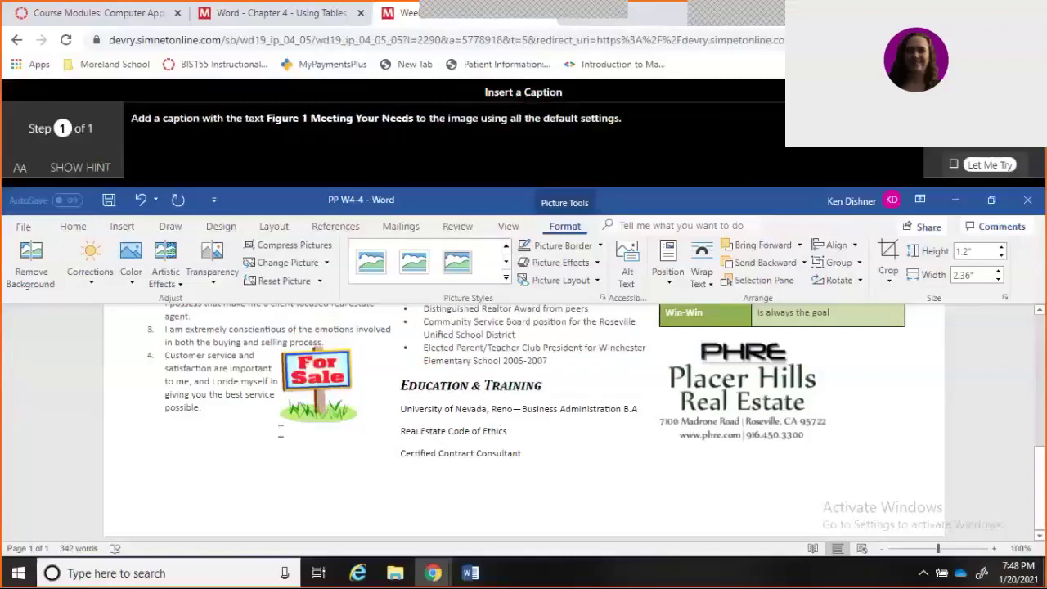
# Add a default caption to the For Sale picture, extend it to "Figure 1 Meeting Your Needs", and return to the book
pyautogui.rightClick(304, 408)
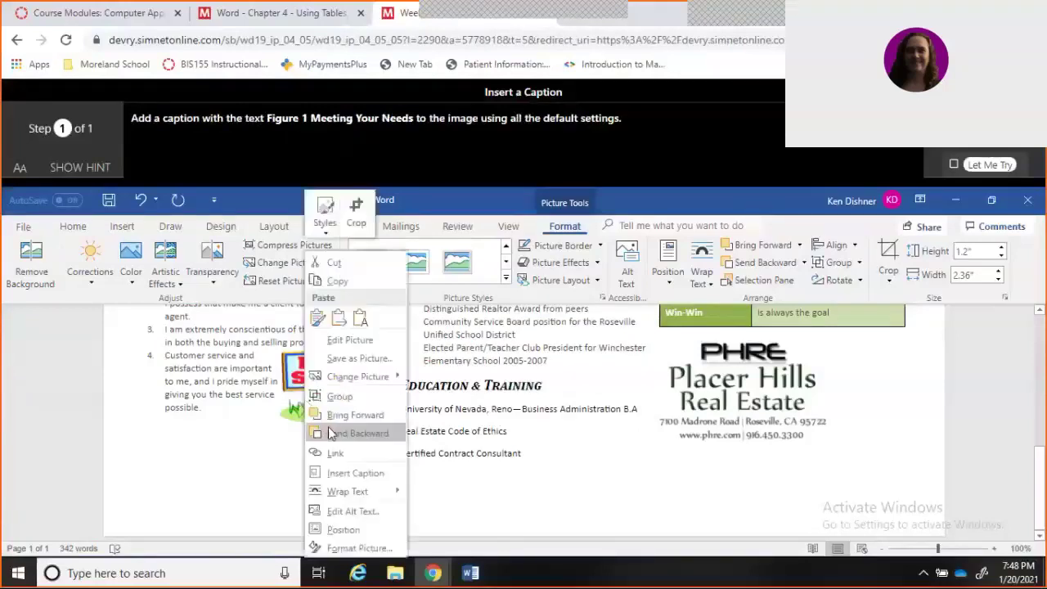
pyautogui.click(343, 474)
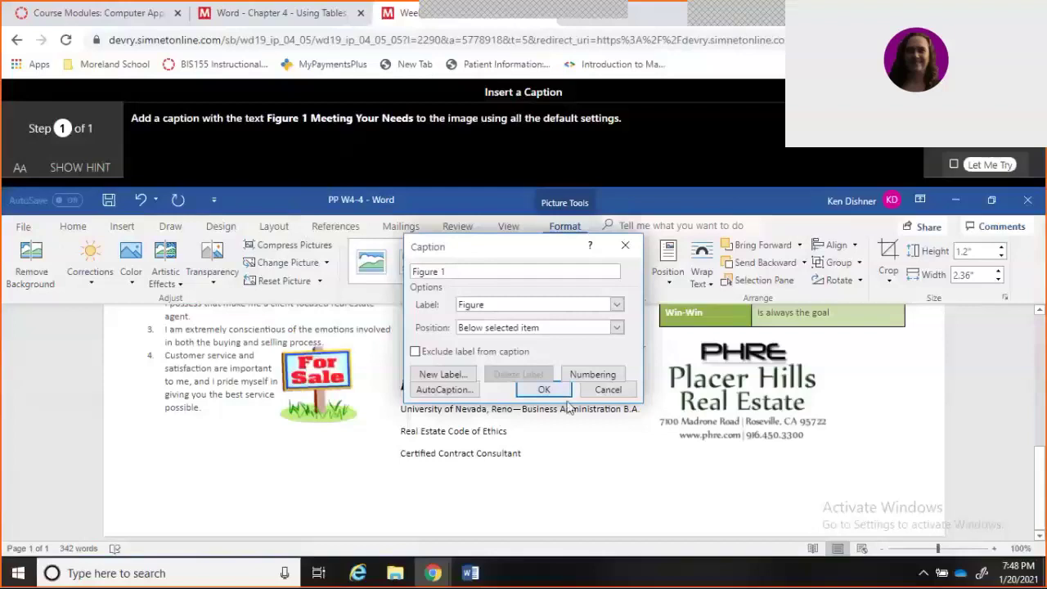
pyautogui.click(543, 389)
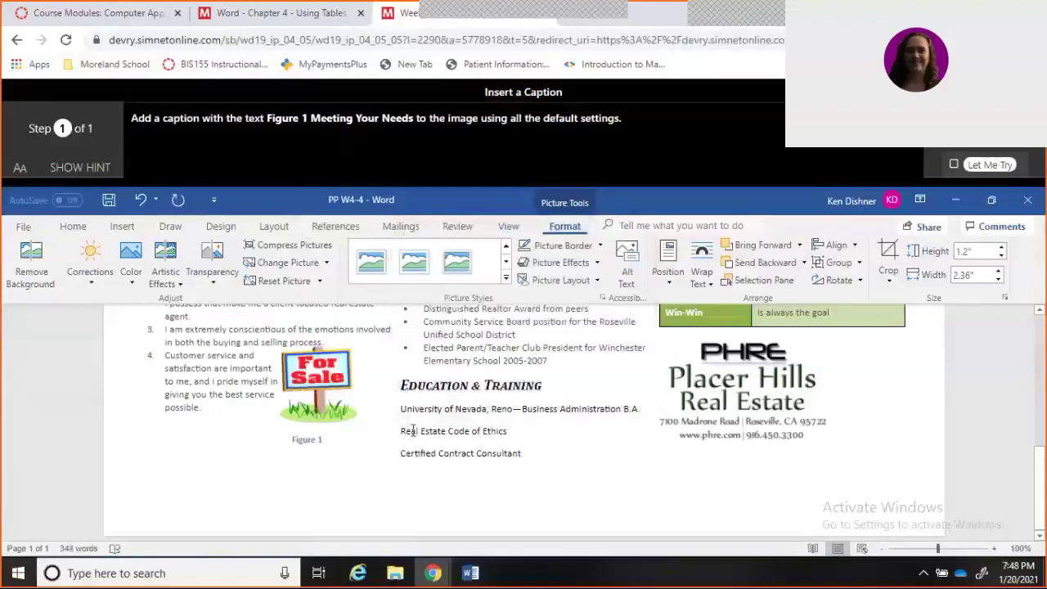
pyautogui.write('Meeting')
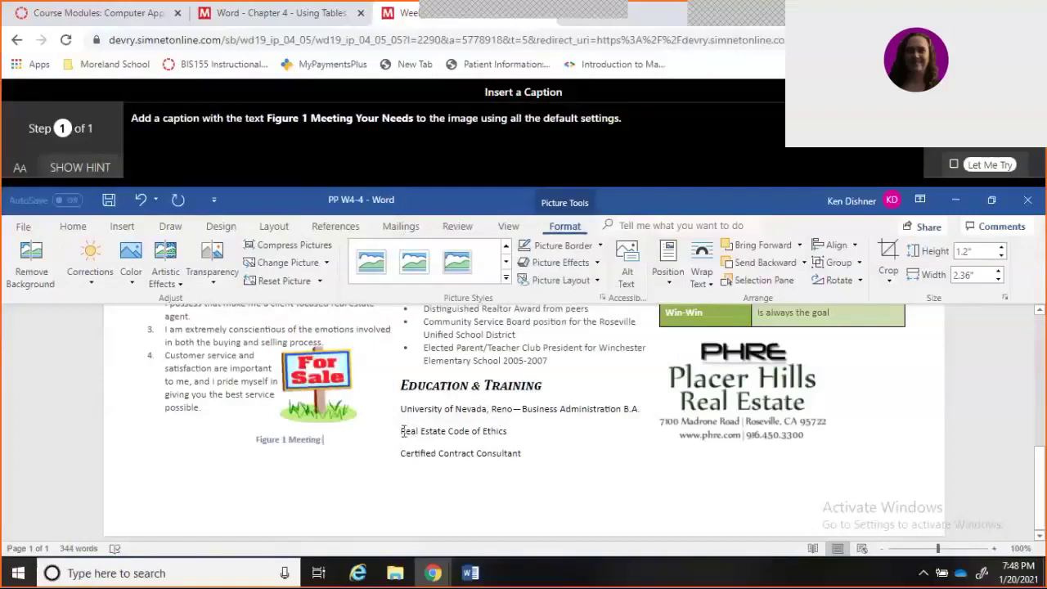
pyautogui.write(' Your Need')
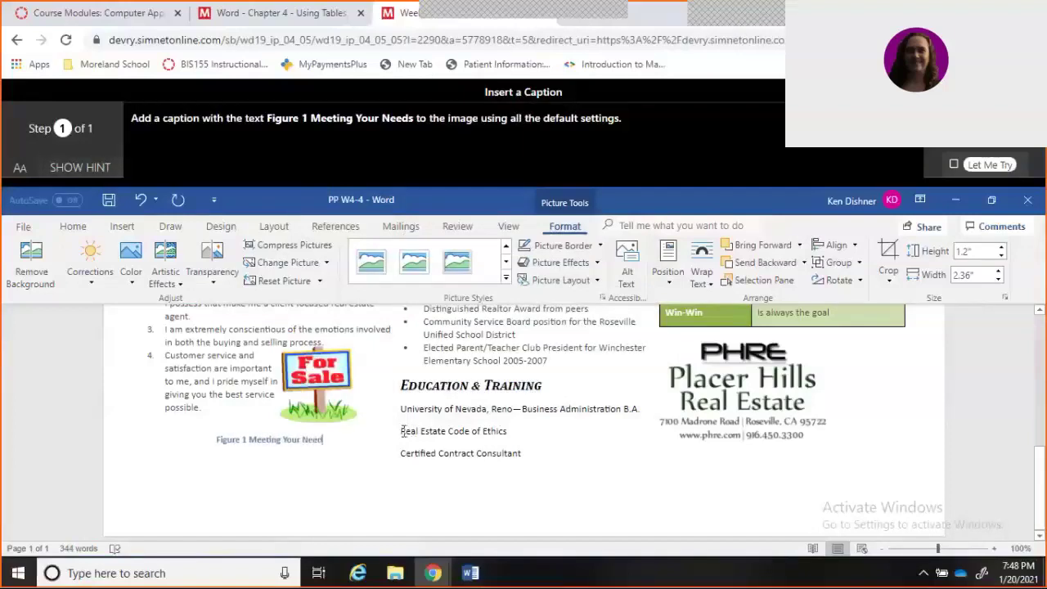
pyautogui.write('s')
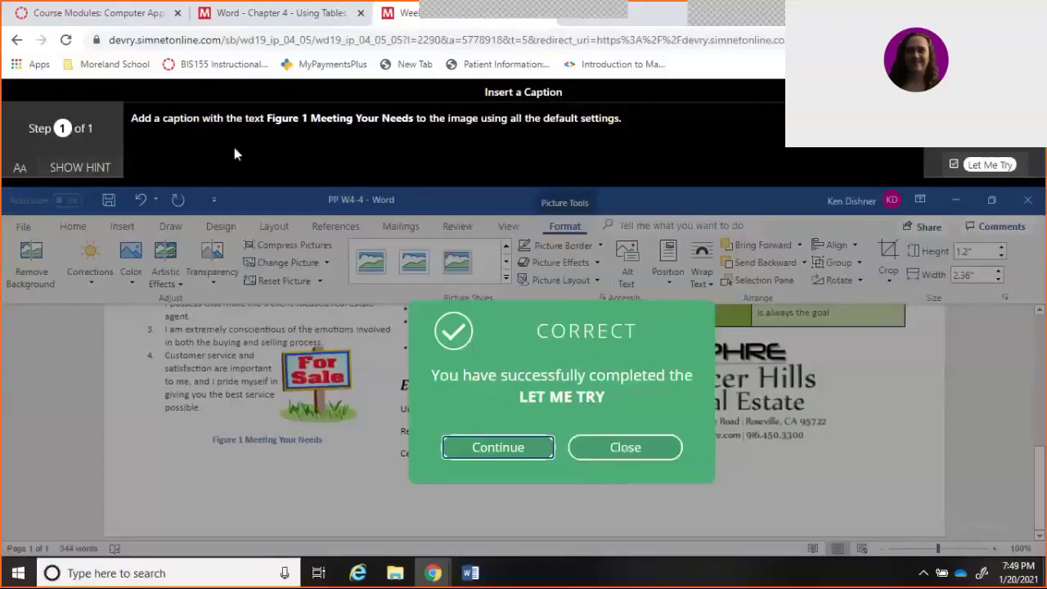
pyautogui.click(644, 461)
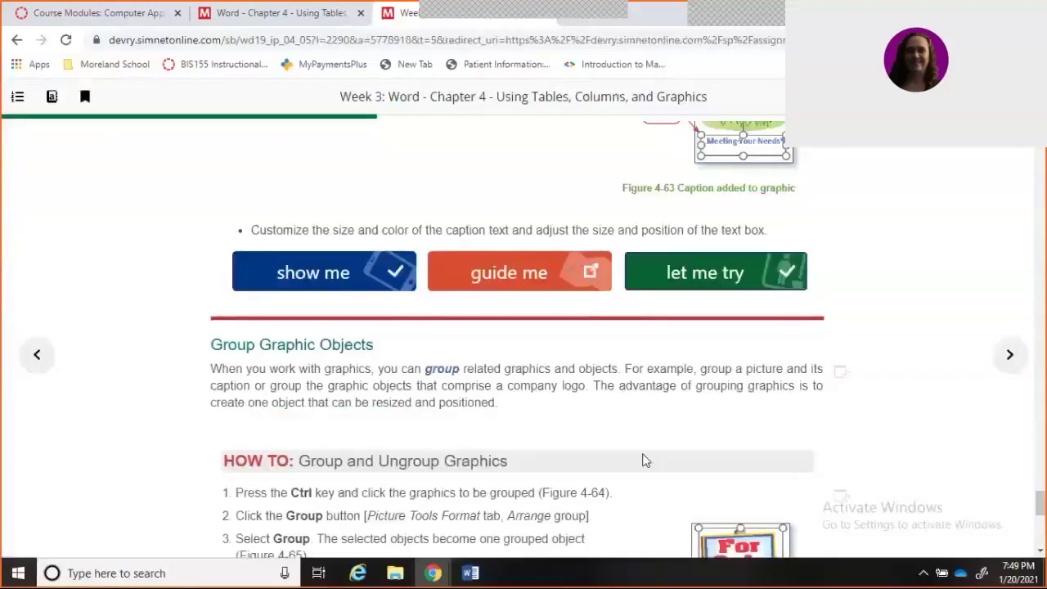
# Advance to SLO 4.6, Working with Other Graphic Objects, and open the Insert a Shape "let me try" exercise
pyautogui.moveTo(1039, 509); pyautogui.dragTo(1039, 528)
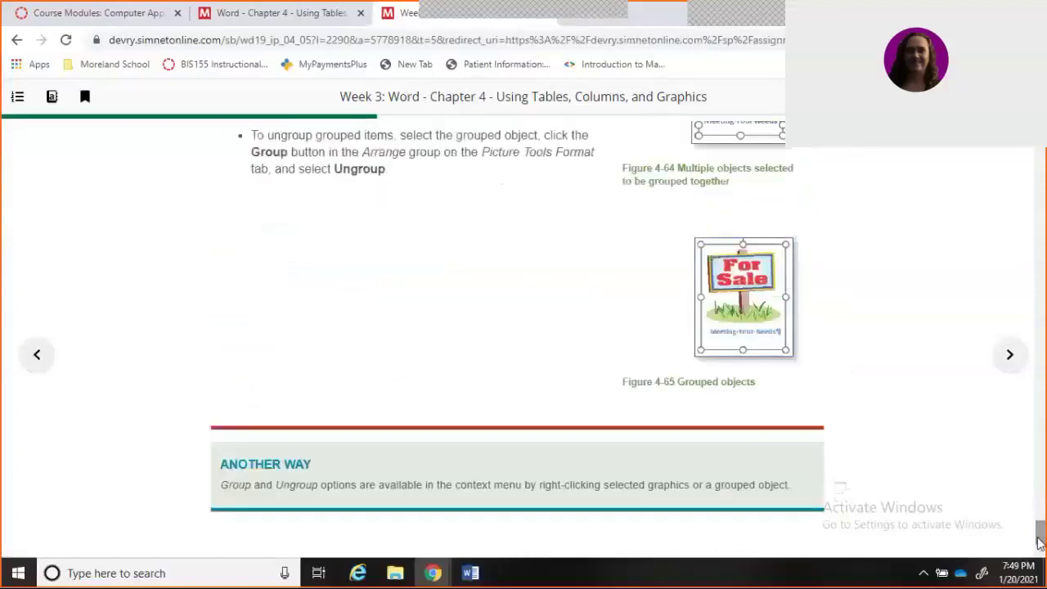
pyautogui.click(1006, 373)
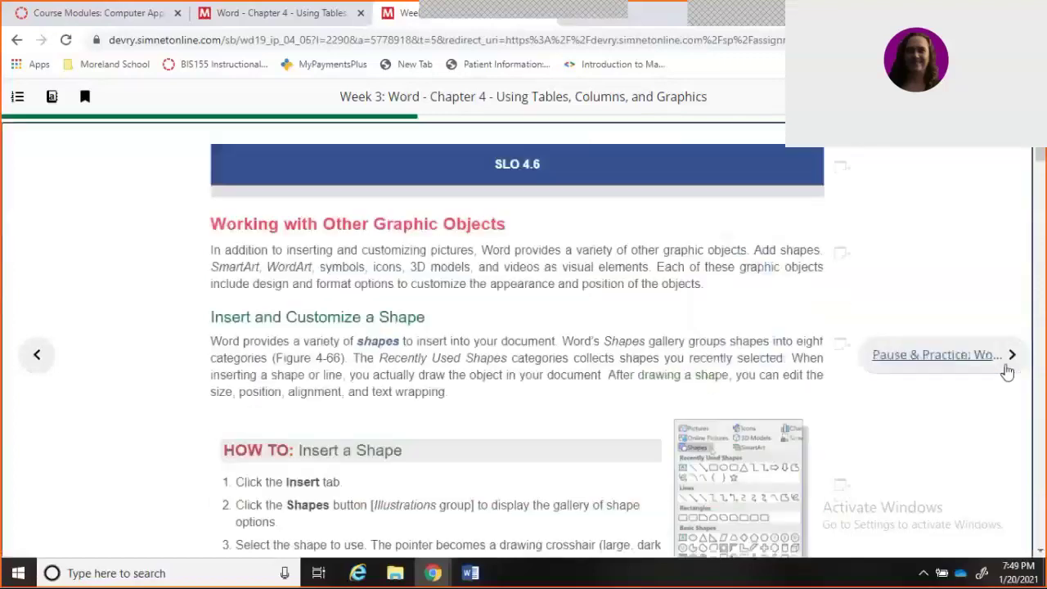
pyautogui.moveTo(1041, 155); pyautogui.dragTo(1041, 193)
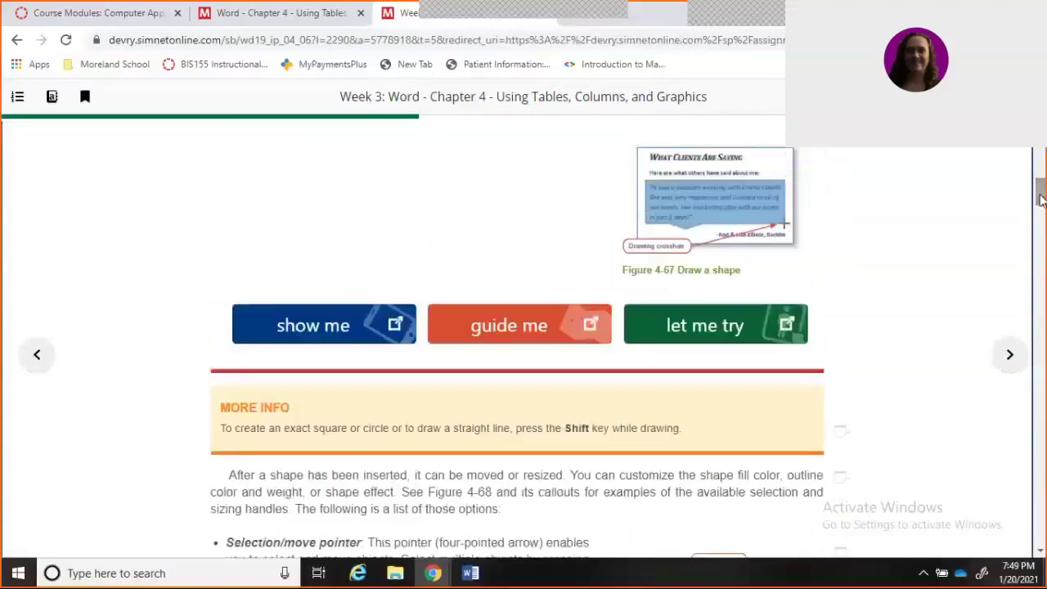
pyautogui.click(714, 327)
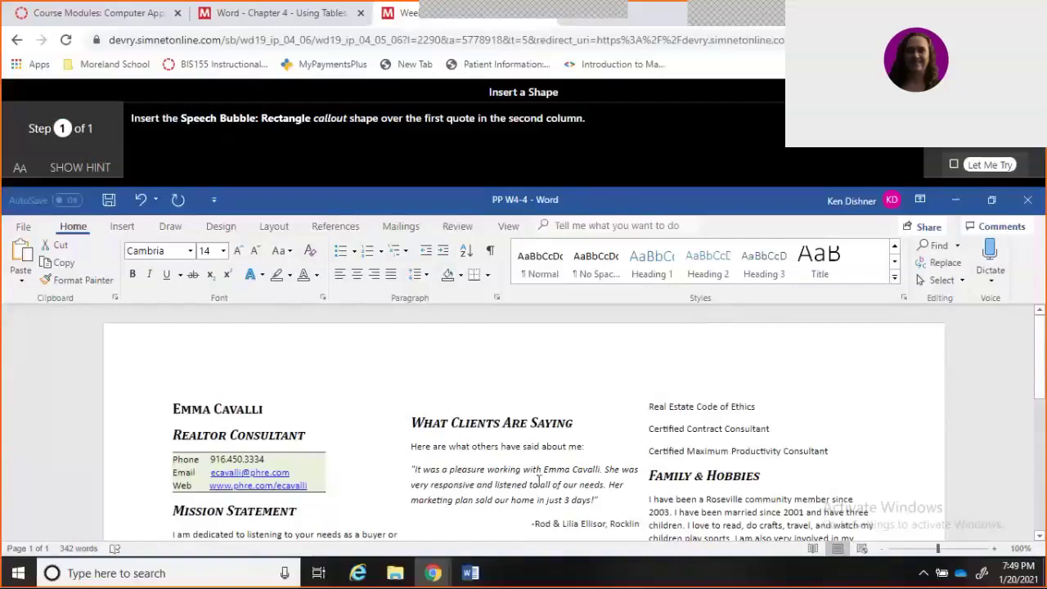
# Insert the Speech Bubble: Rectangle callout over the first quote in the second column, consulting the hint, and return to the book
pyautogui.click(121, 227)
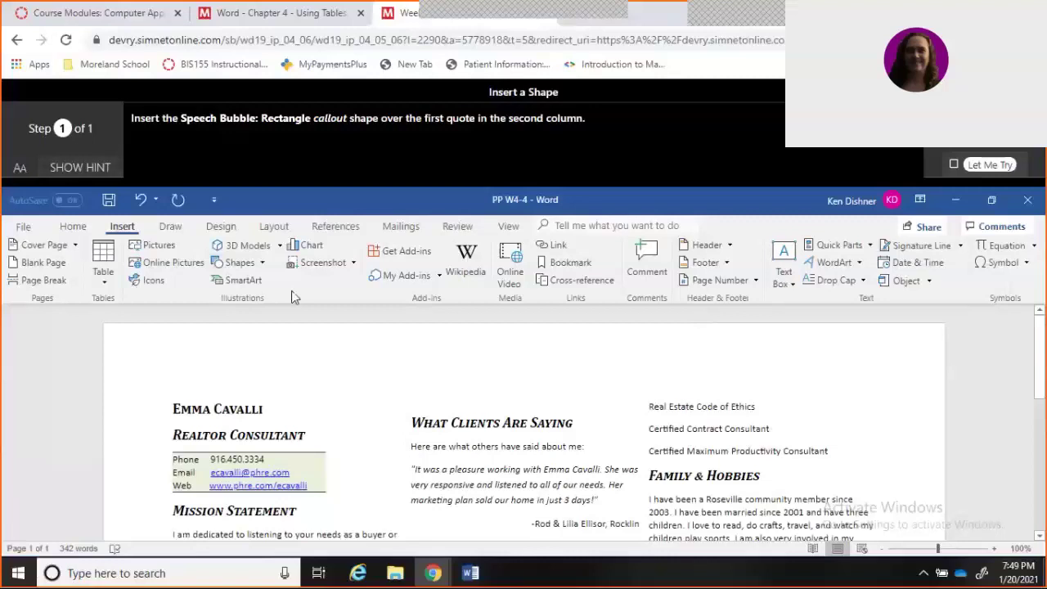
pyautogui.click(80, 167)
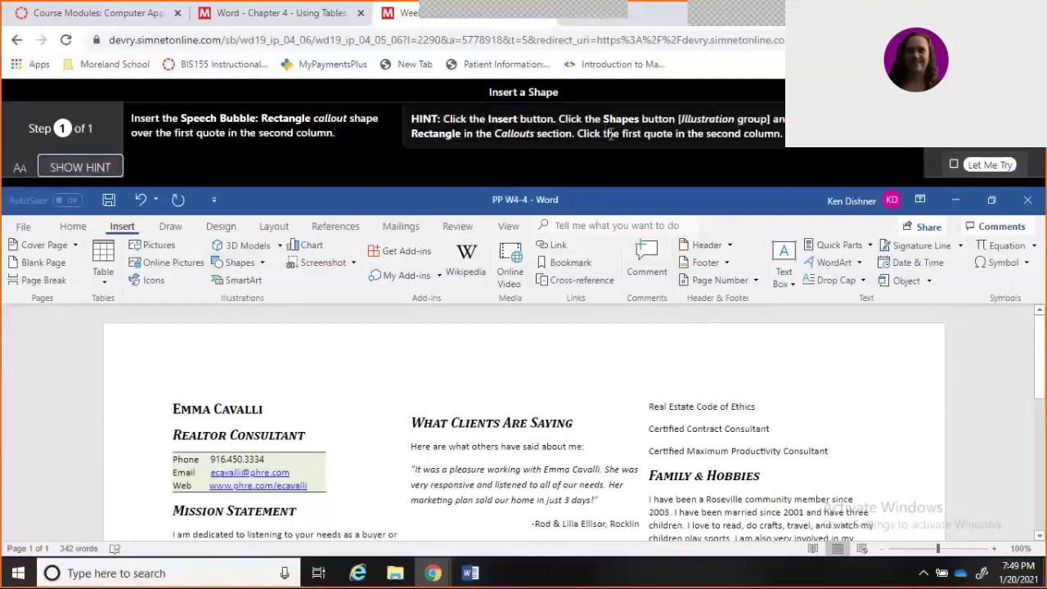
pyautogui.click(261, 270)
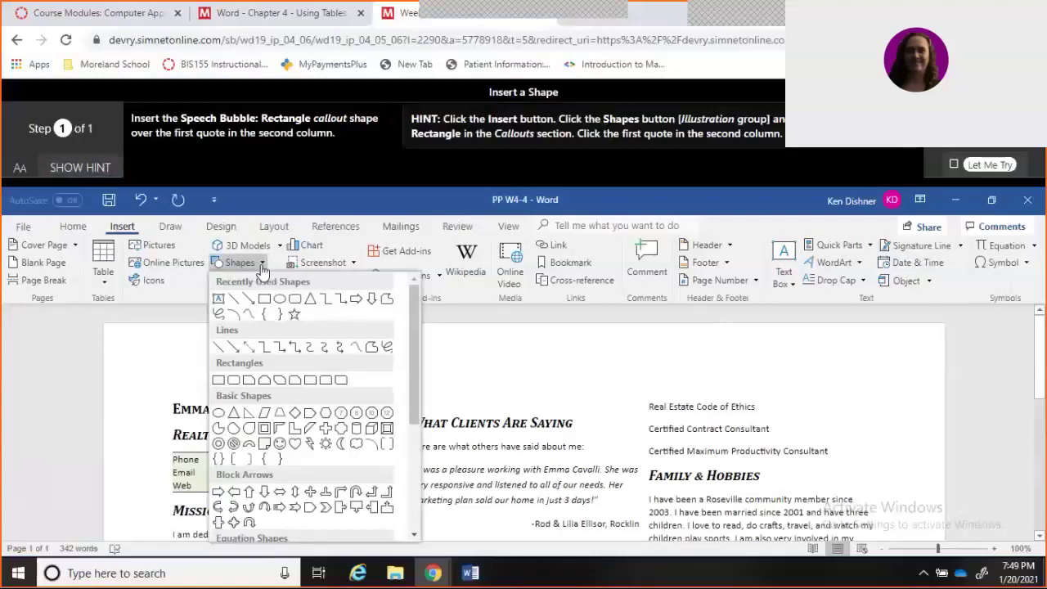
pyautogui.moveTo(417, 323); pyautogui.dragTo(406, 462)
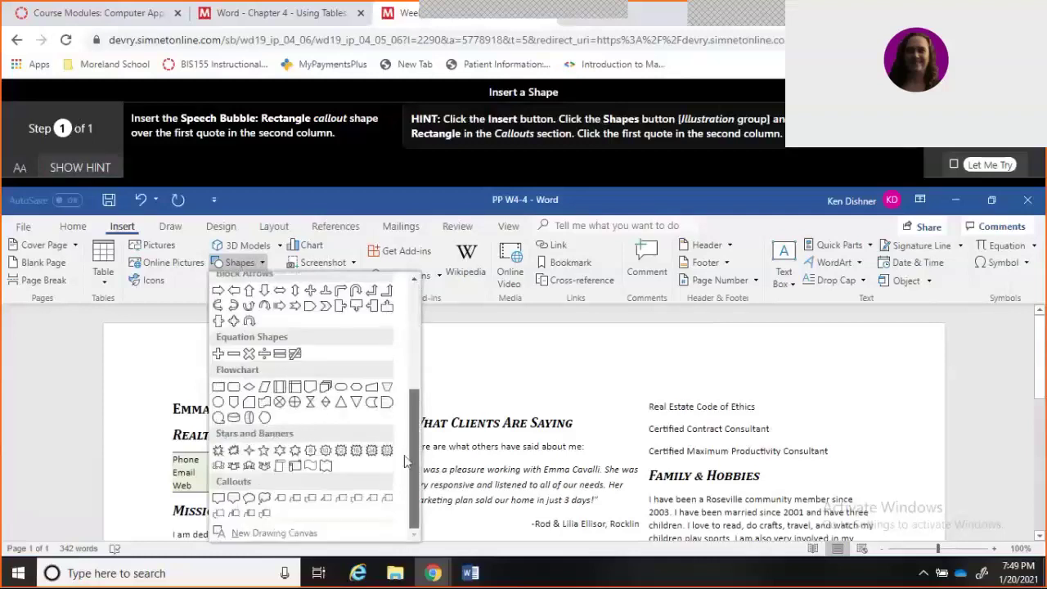
pyautogui.click(412, 331)
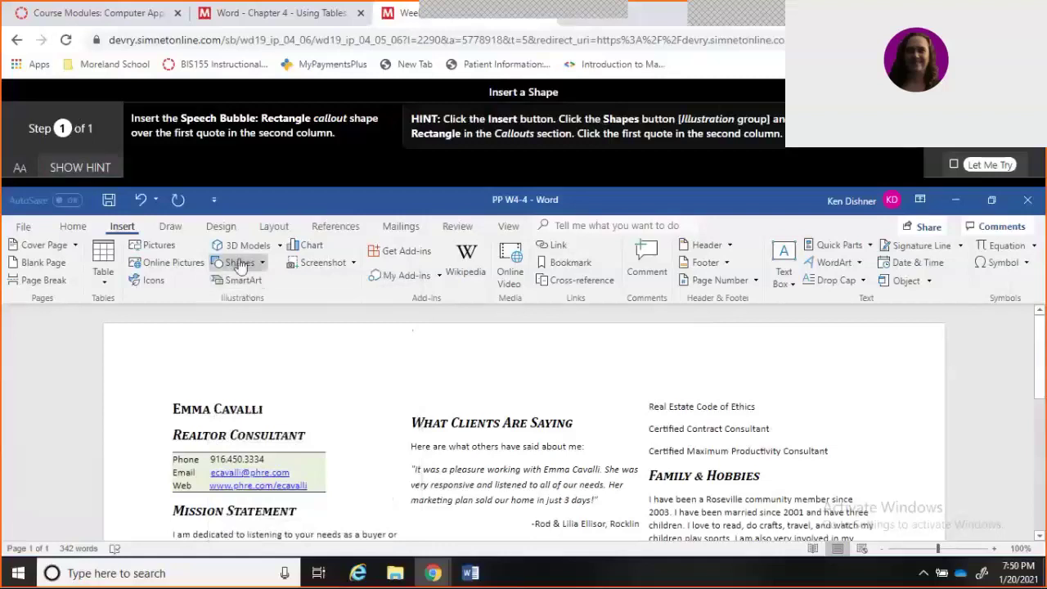
pyautogui.click(264, 270)
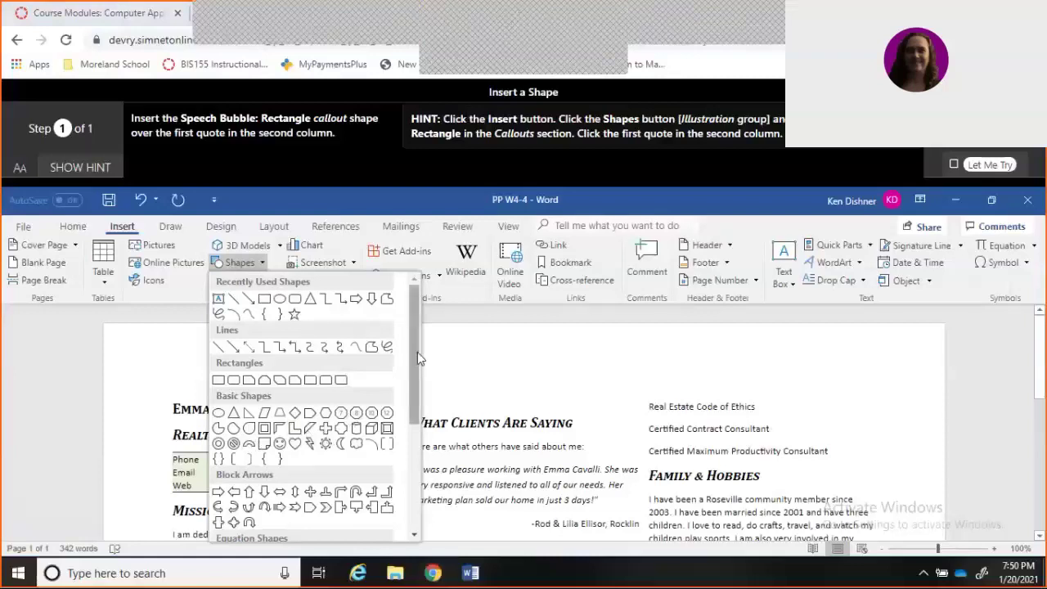
pyautogui.moveTo(417, 352); pyautogui.dragTo(417, 473)
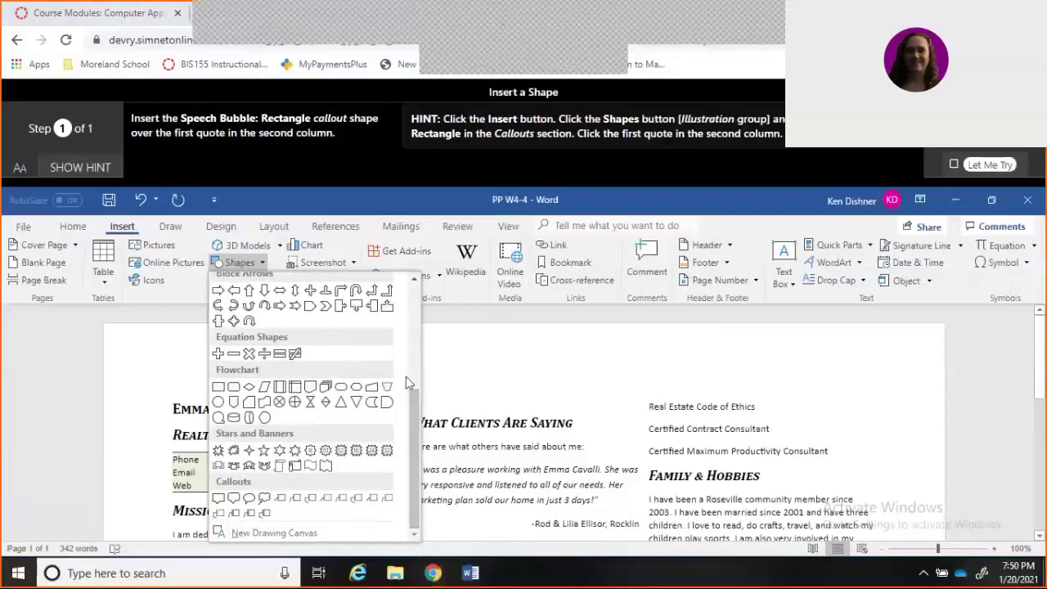
pyautogui.click(219, 500)
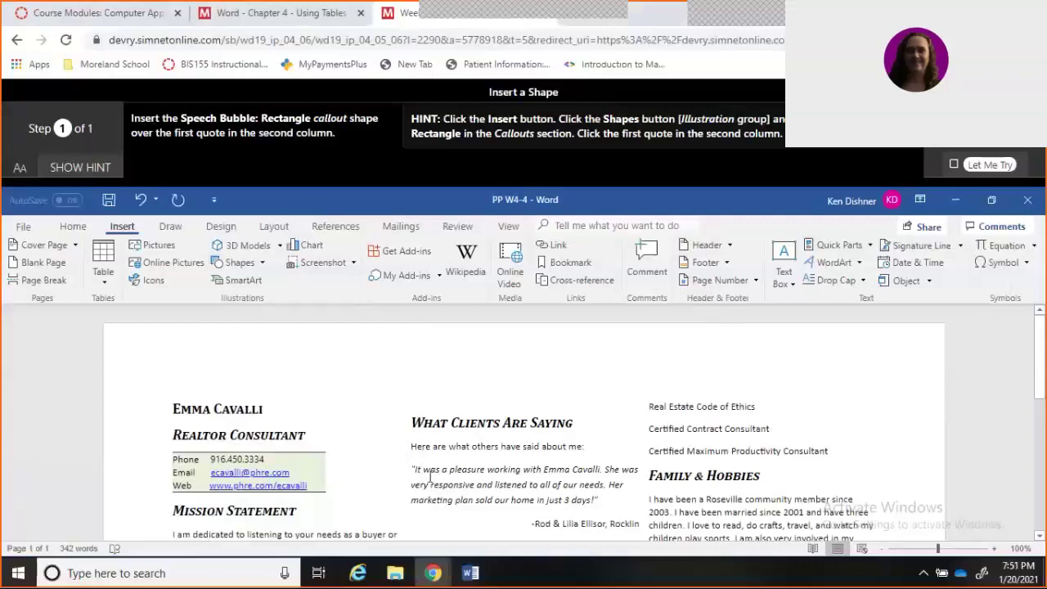
pyautogui.click(458, 502)
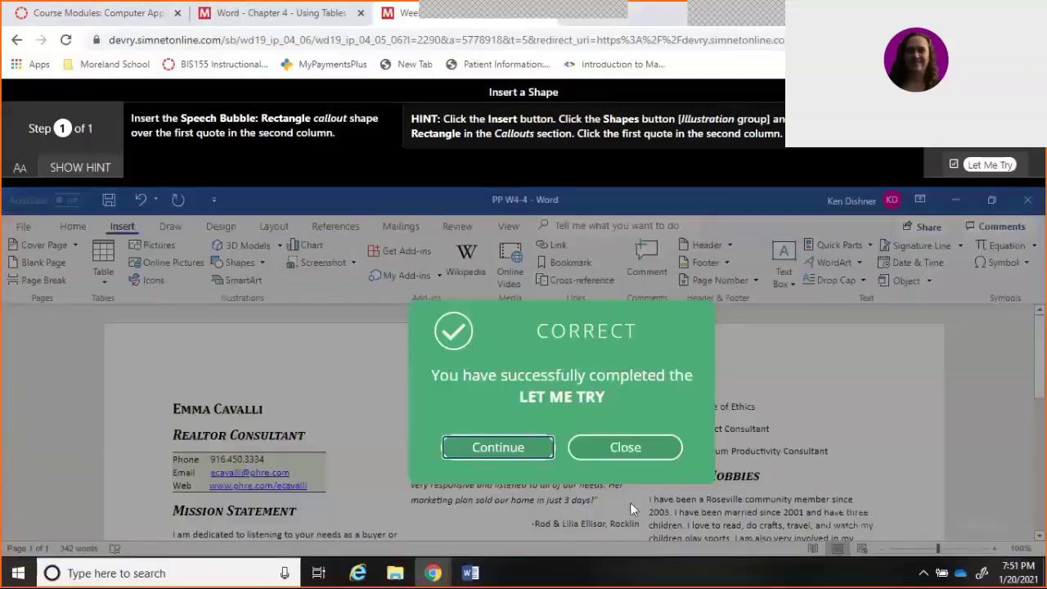
pyautogui.click(625, 448)
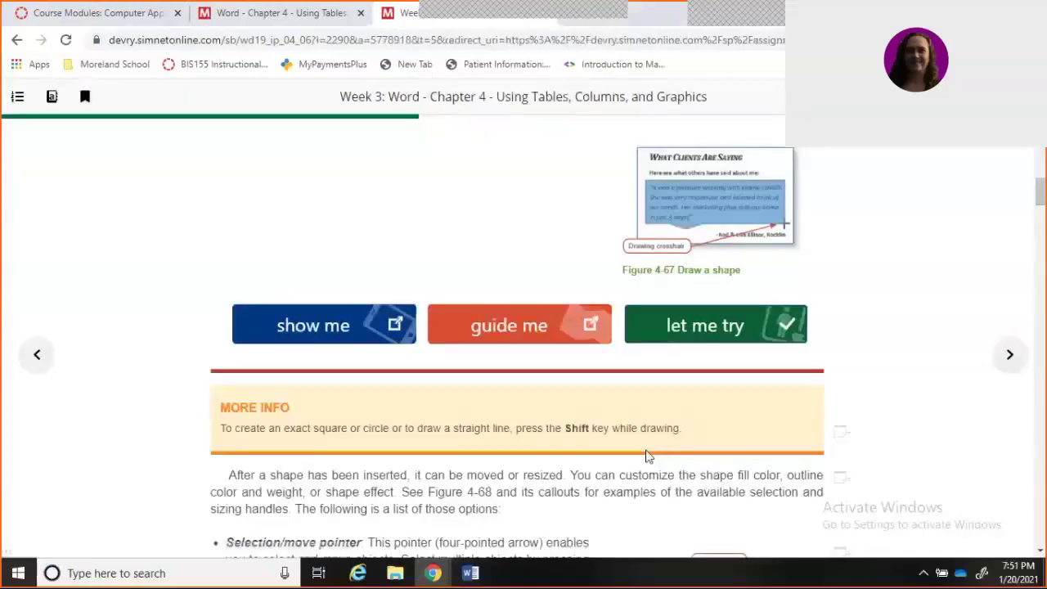
# Open the "let me try" exercise for Insert and Customize SmartArt further down the SLO 4.6 section
pyautogui.click(1042, 472)
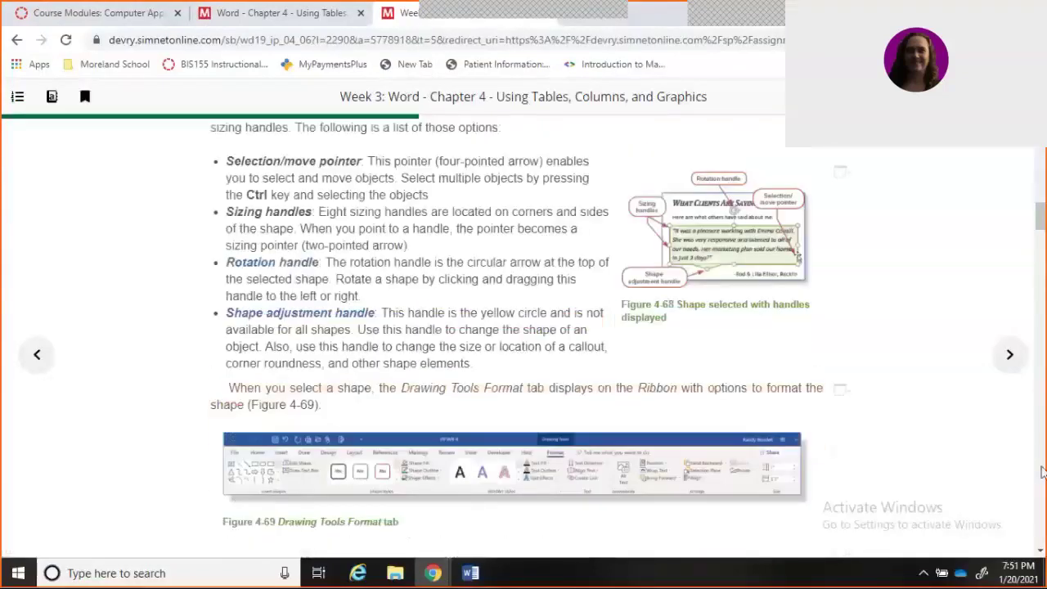
pyautogui.click(1042, 472)
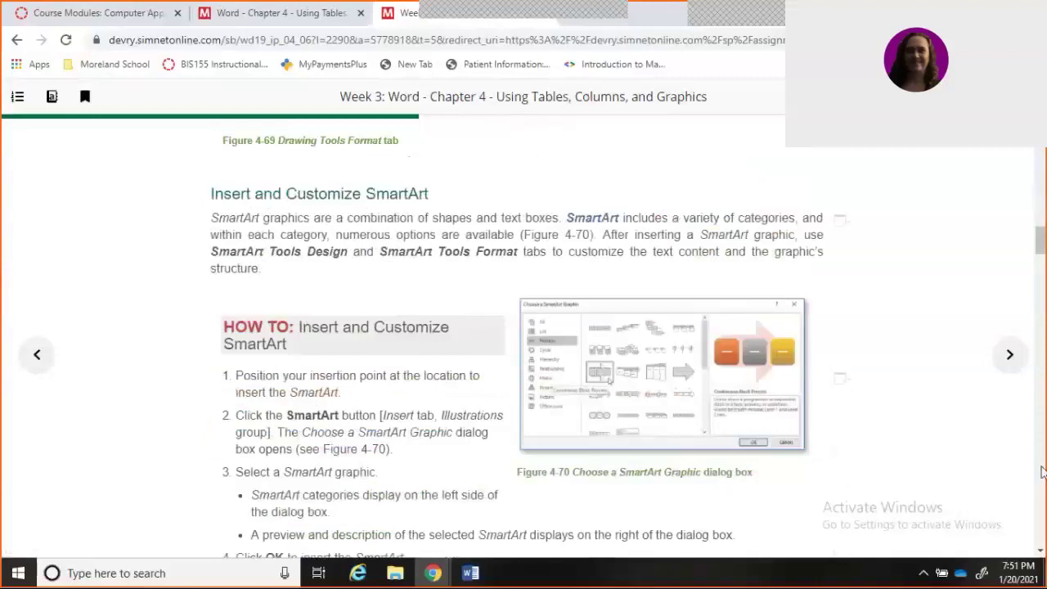
pyautogui.click(1043, 472)
pyautogui.click(733, 483)
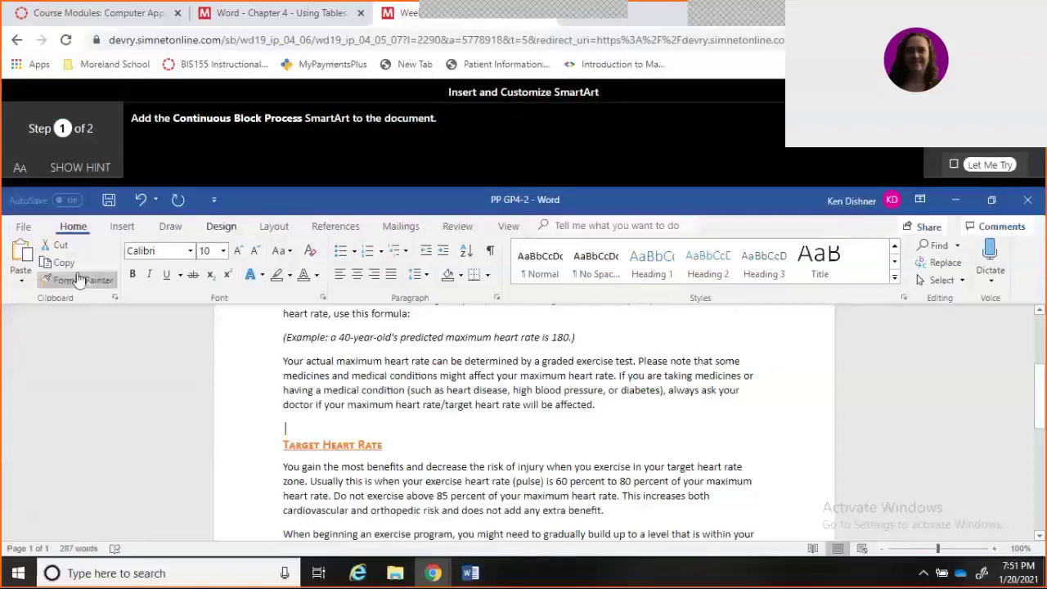
# Insert a Continuous Block Process SmartArt graphic from the Process category above the Target Heart Rate heading
pyautogui.click(121, 226)
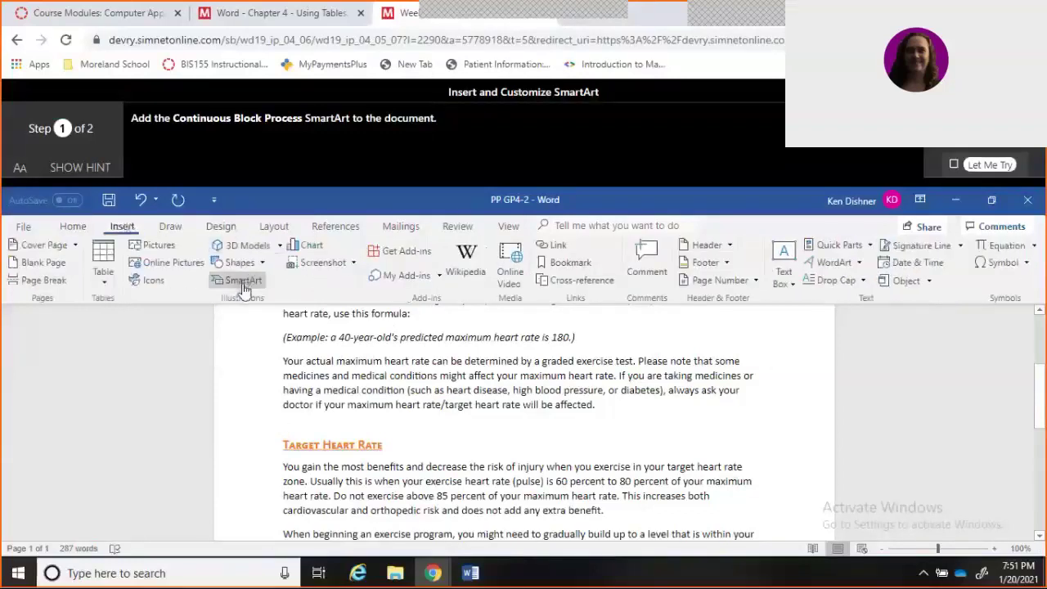
pyautogui.click(242, 283)
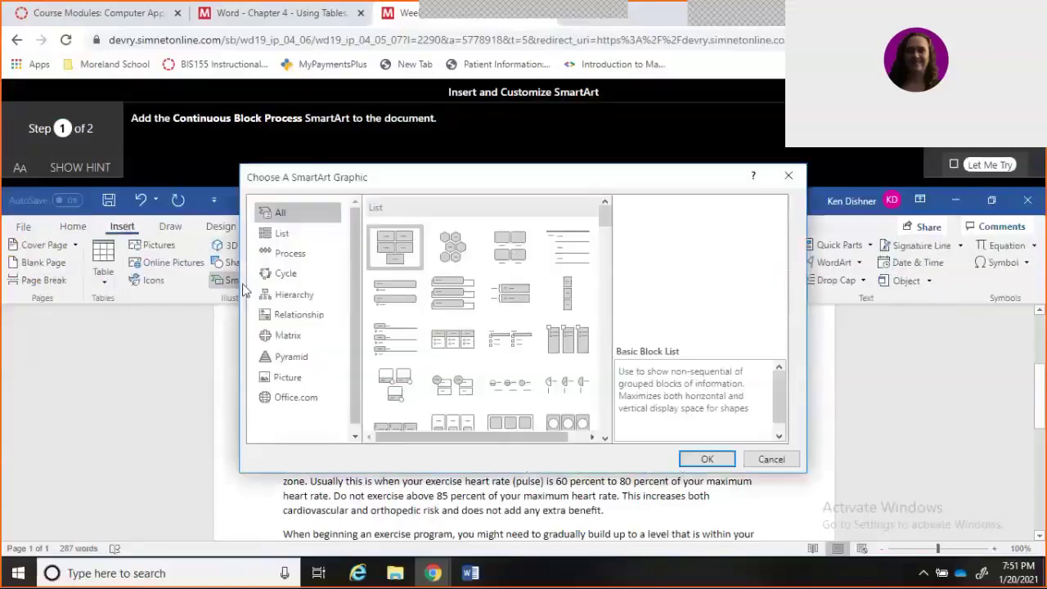
pyautogui.click(317, 255)
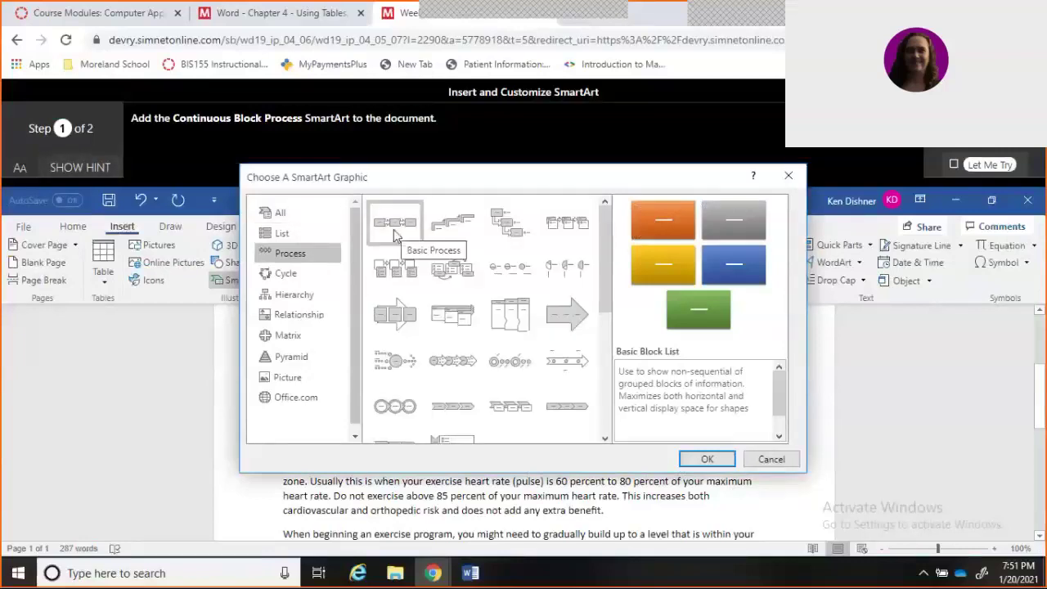
pyautogui.click(381, 330)
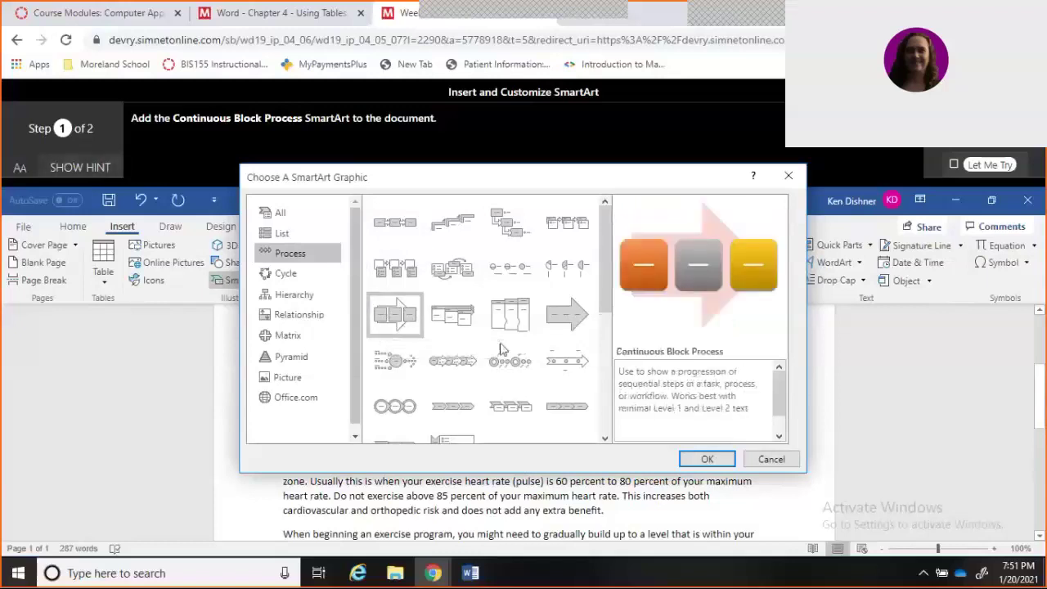
pyautogui.click(706, 460)
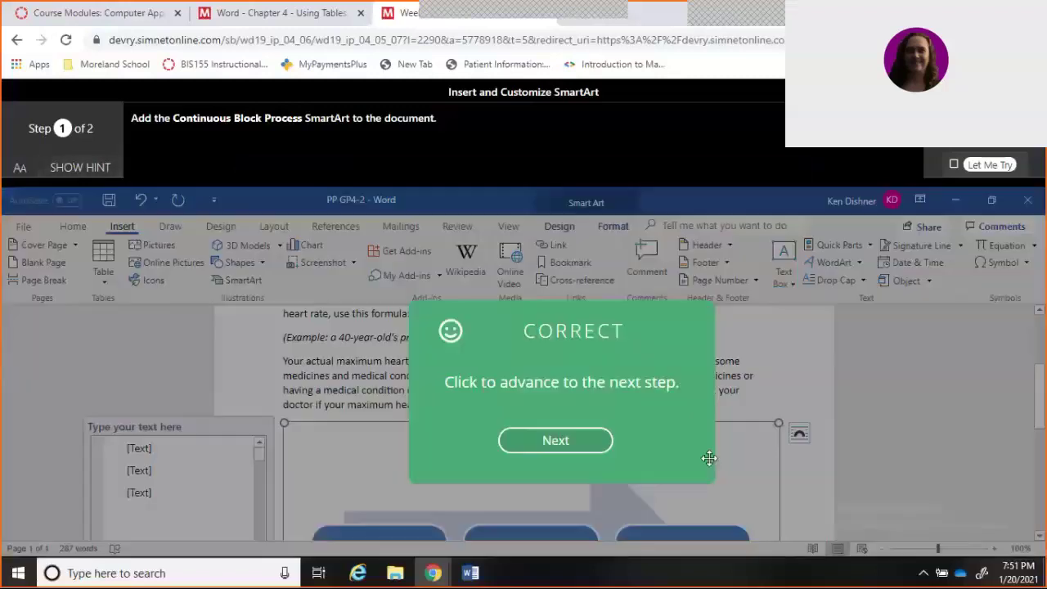
# Enter 220- in the first block of the SmartArt graphic, and close the completed exercise to return to the book
pyautogui.click(556, 441)
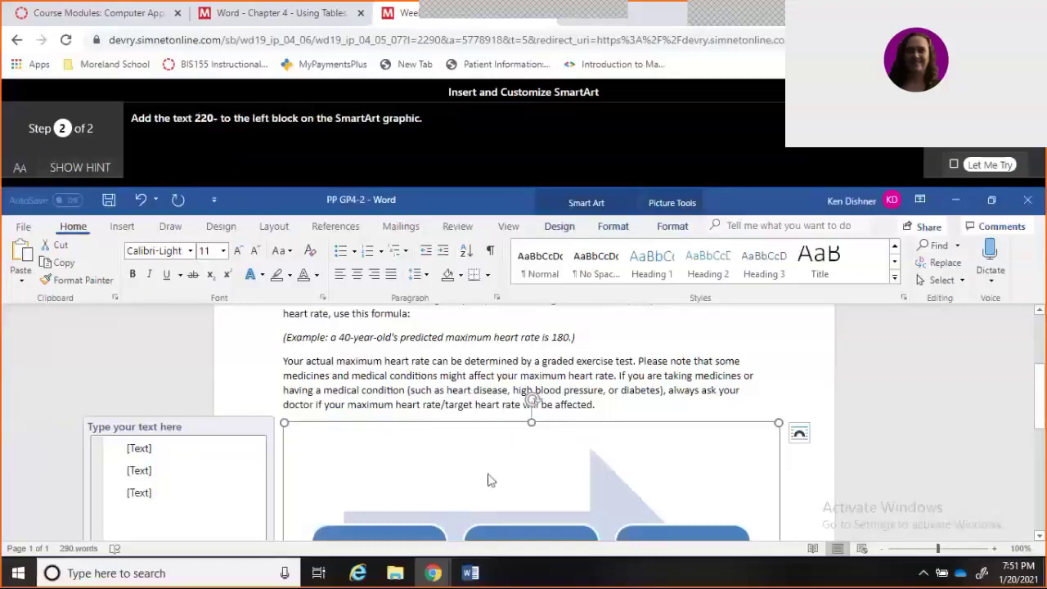
pyautogui.click(132, 442)
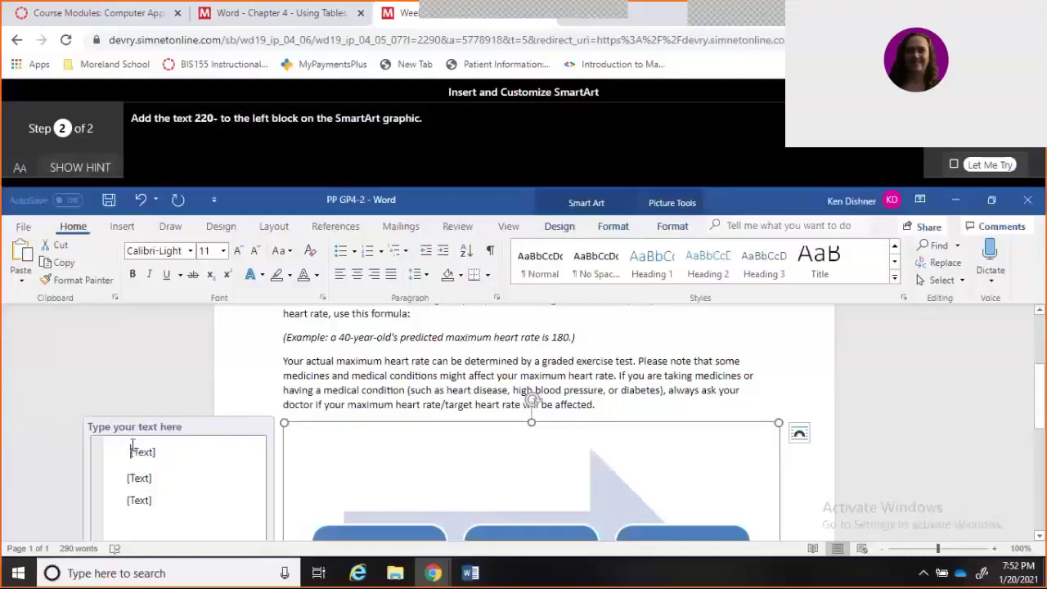
pyautogui.write('220-')
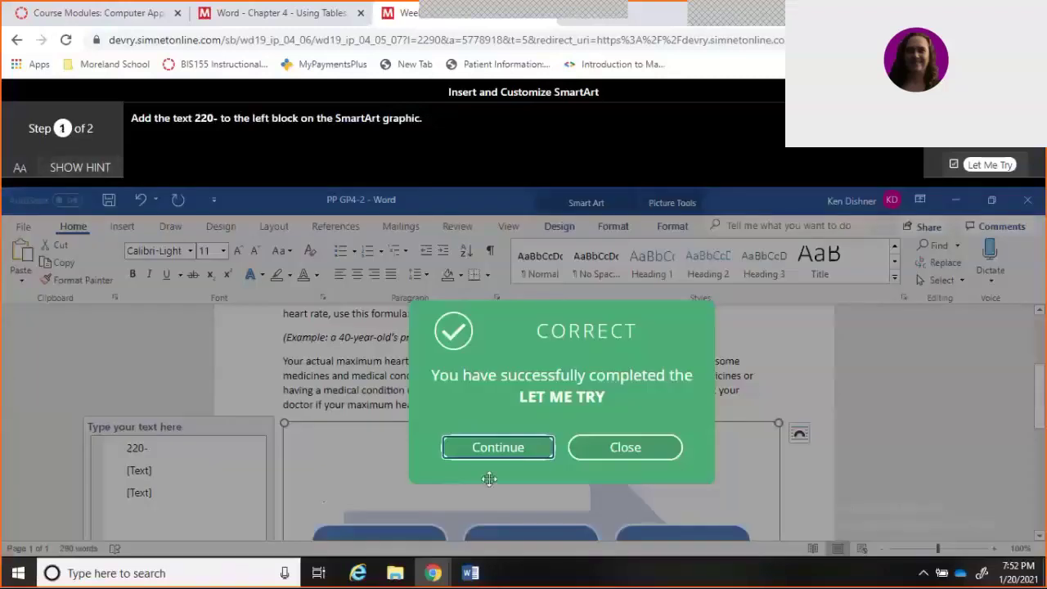
pyautogui.click(609, 452)
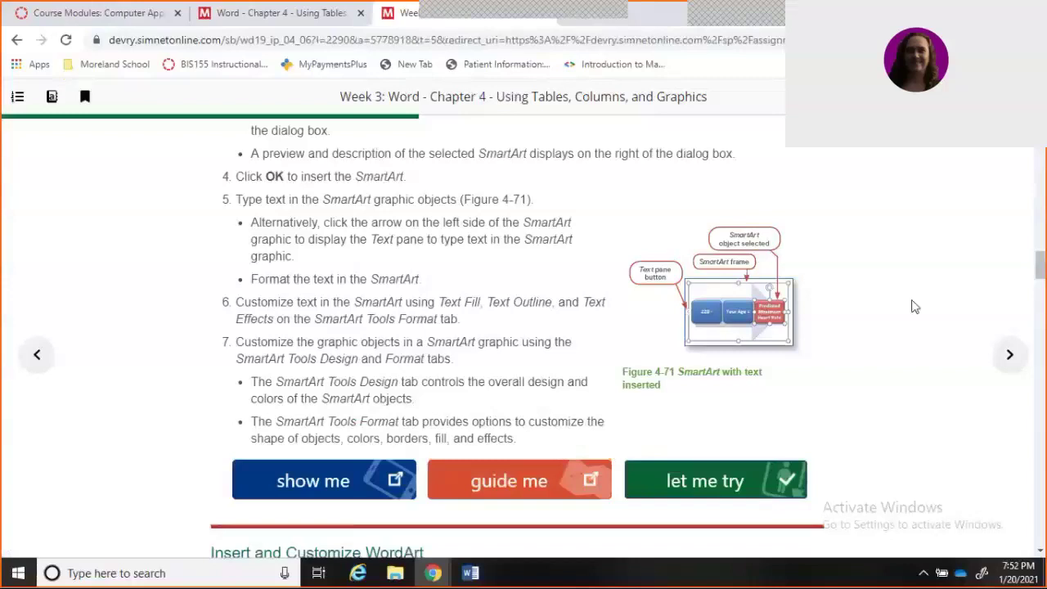
# Open the "let me try" exercise for Insert WordArt in the next part of the SLO 4.6 section
pyautogui.click(1042, 354)
pyautogui.click(1042, 354)
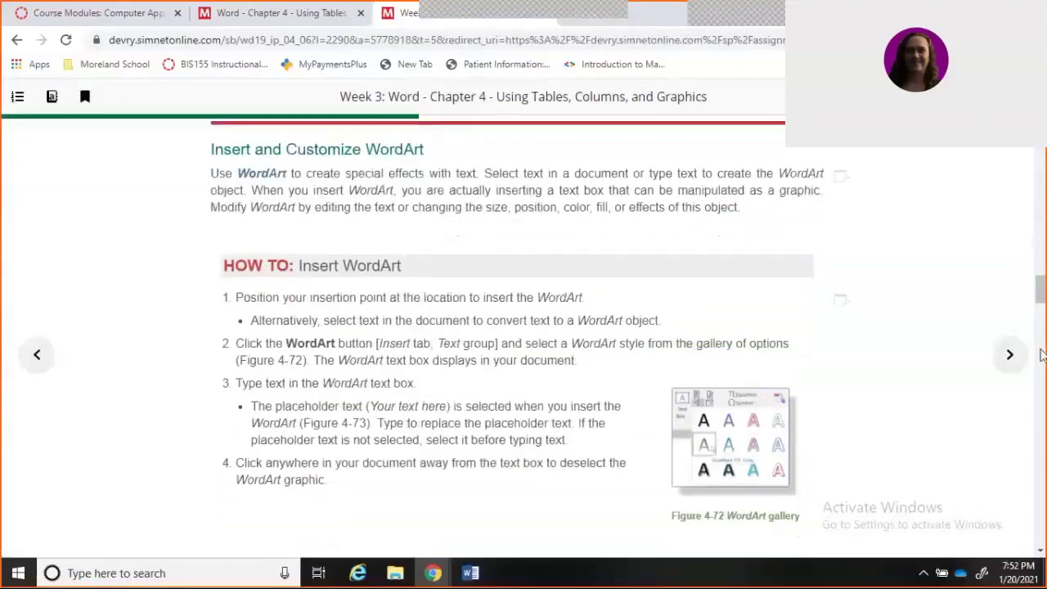
pyautogui.click(749, 373)
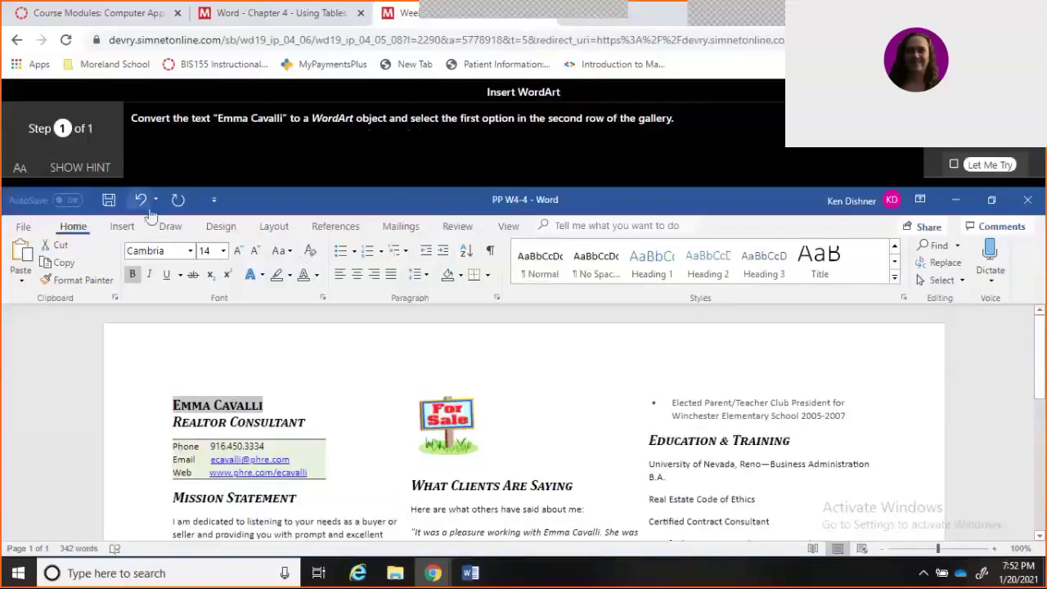
# Convert the selected name heading to WordArt using the first style in the gallery's second row, and return to the book
pyautogui.click(134, 230)
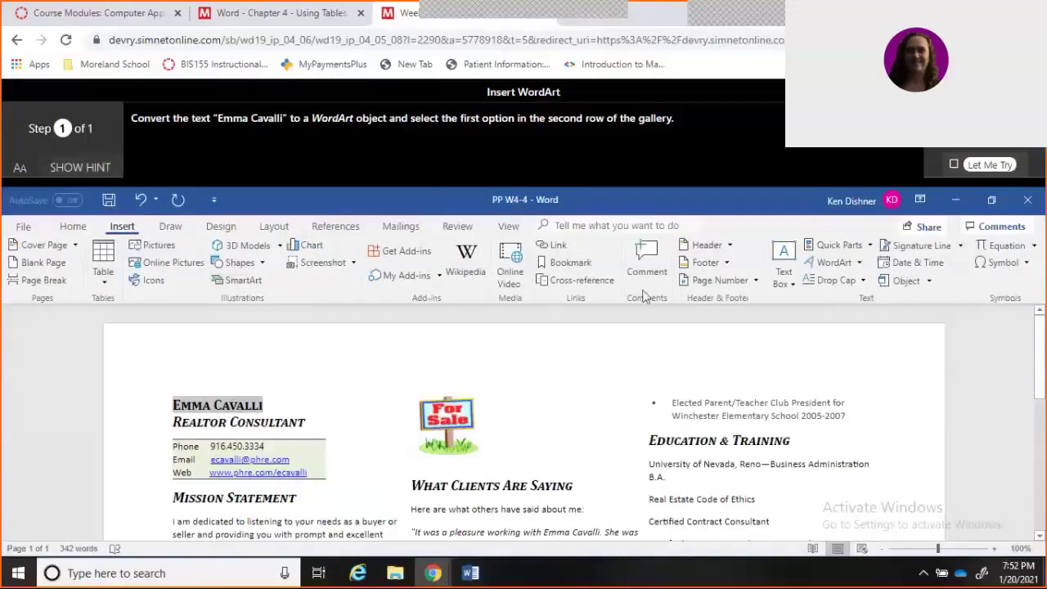
pyautogui.click(860, 263)
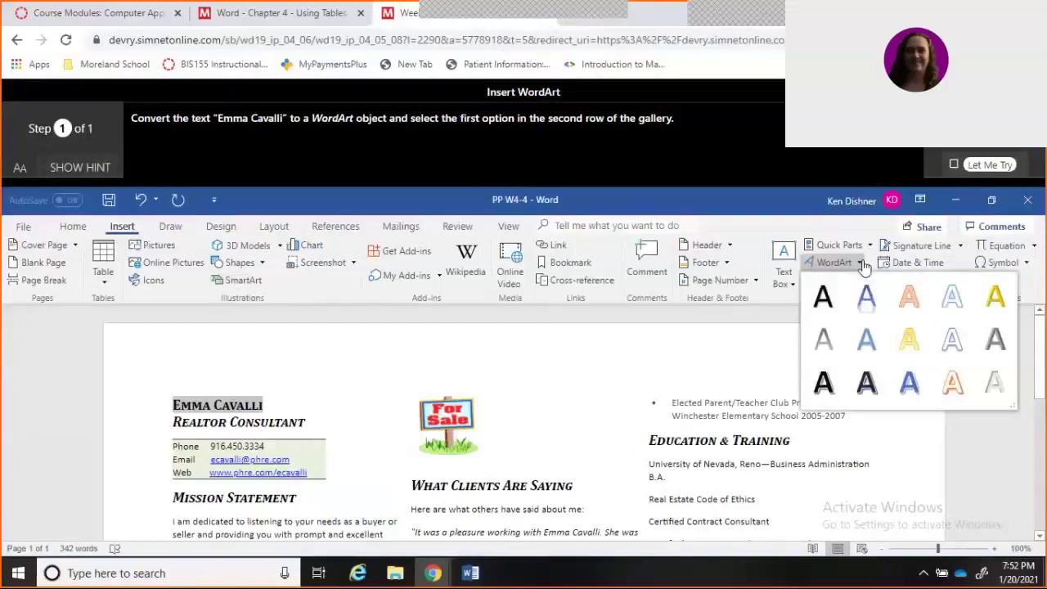
pyautogui.click(824, 344)
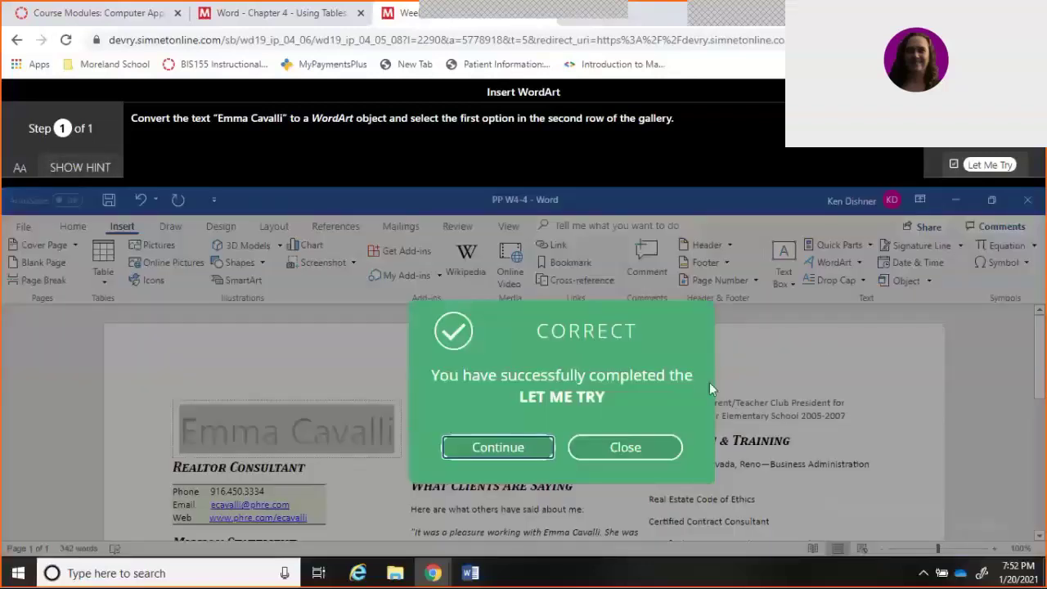
pyautogui.click(650, 452)
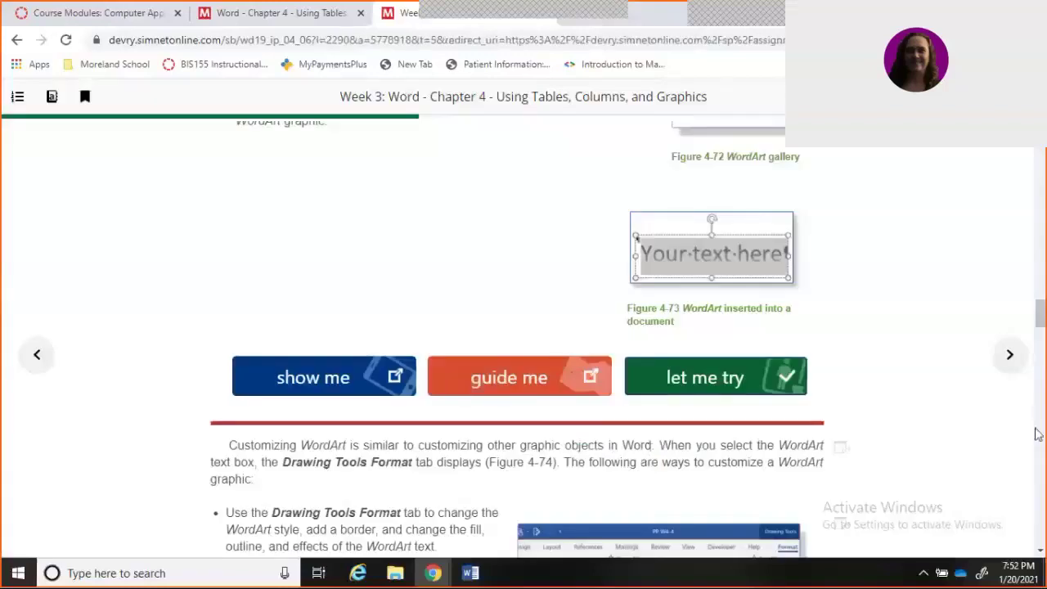
# Open the "let me try" exercise for Insert an Icon, located just above the 3D model topic
pyautogui.scroll(-8, 1036, 433)
pyautogui.scroll(-10, 1036, 434)
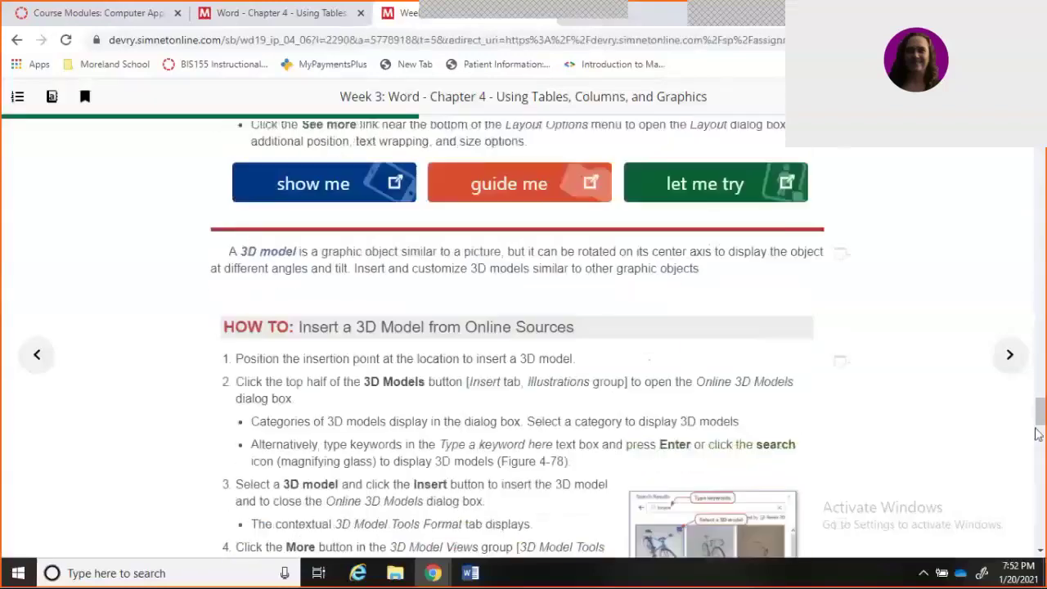
pyautogui.click(681, 180)
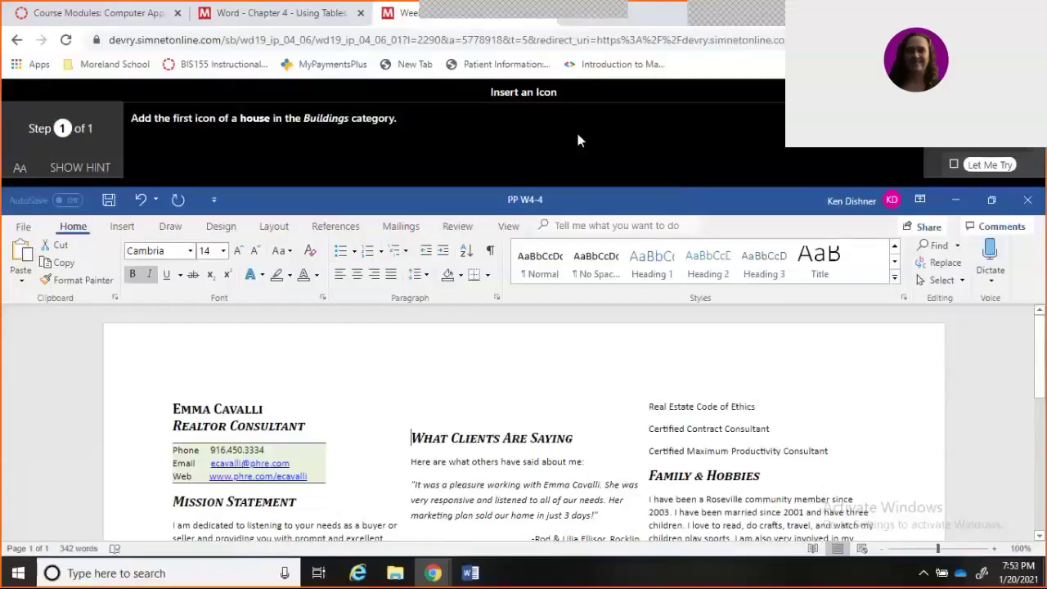
# Insert the house icon with a chimney and windows from the Buildings category, and close the completed exercise
pyautogui.click(123, 229)
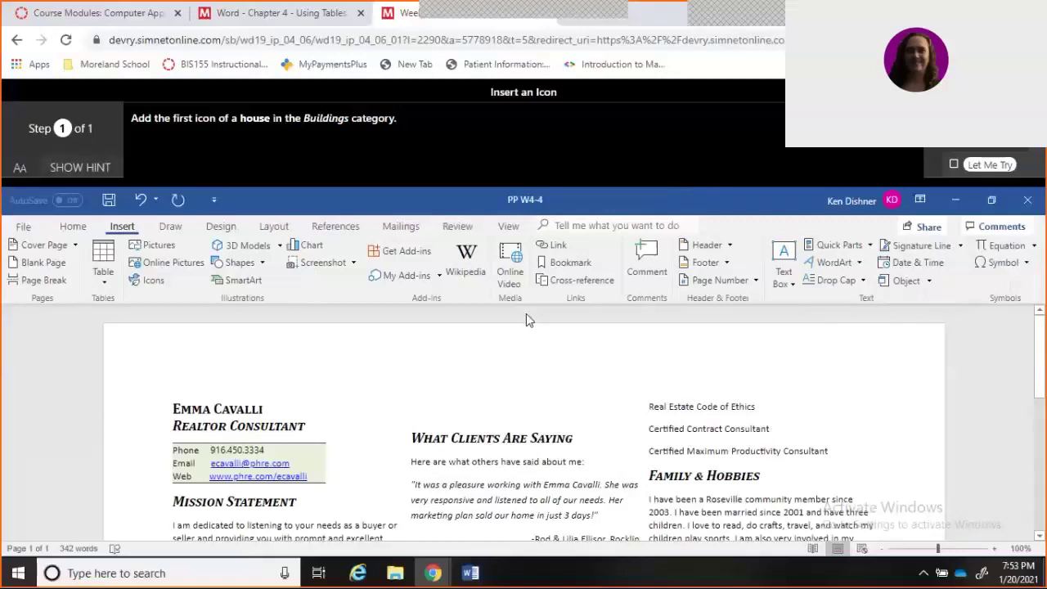
pyautogui.click(158, 287)
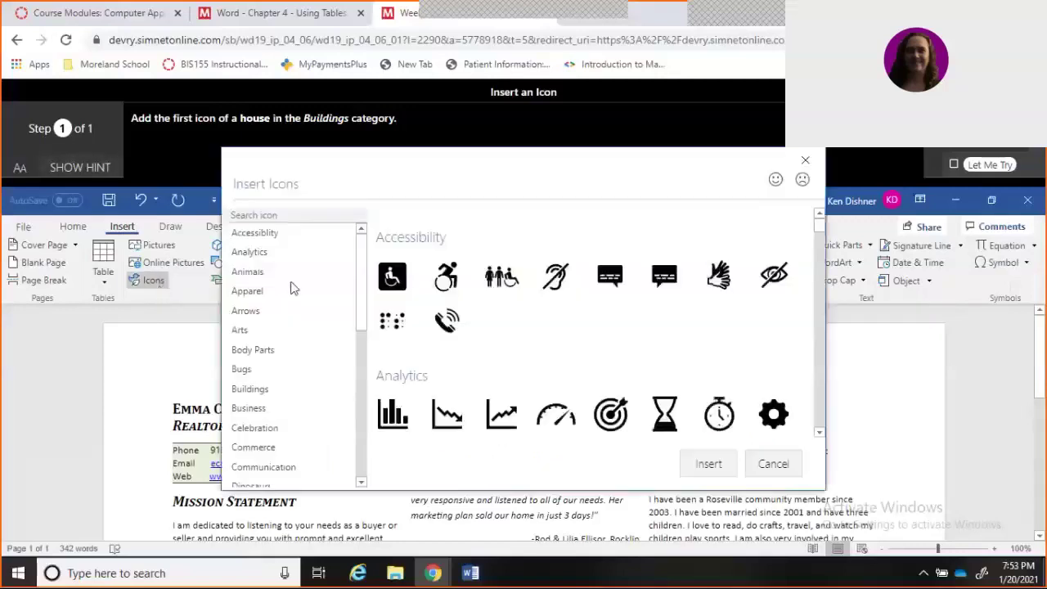
pyautogui.moveTo(360, 308); pyautogui.dragTo(361, 378)
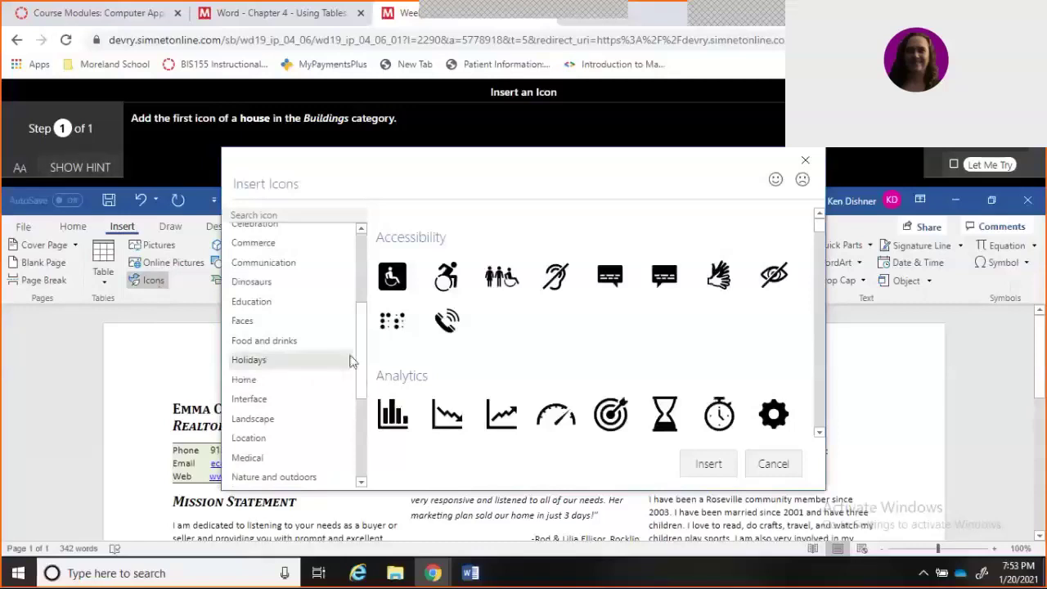
pyautogui.moveTo(363, 380); pyautogui.dragTo(362, 346)
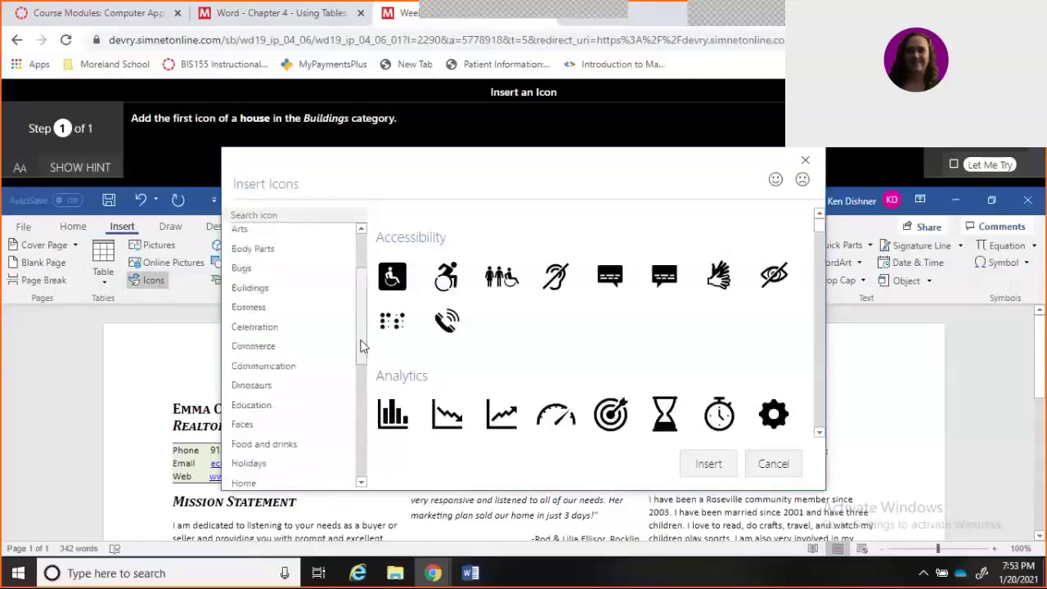
pyautogui.click(300, 291)
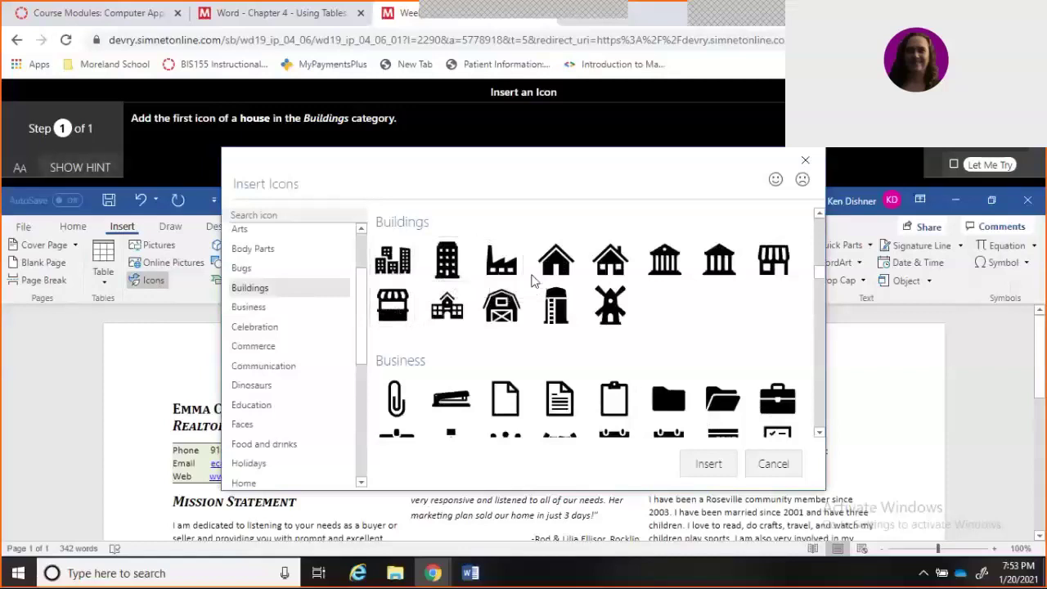
pyautogui.click(612, 269)
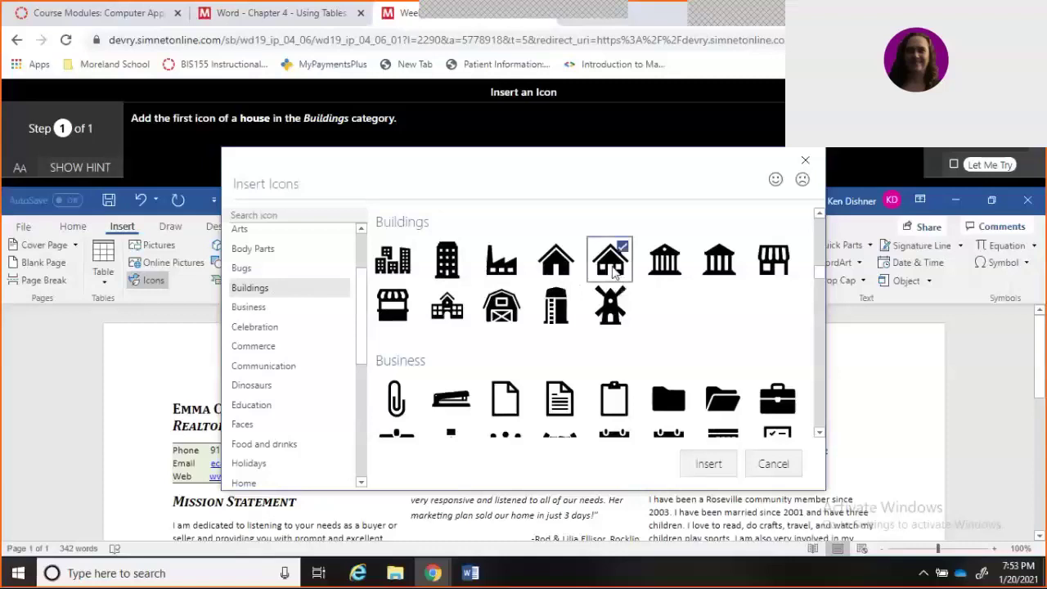
pyautogui.click(708, 464)
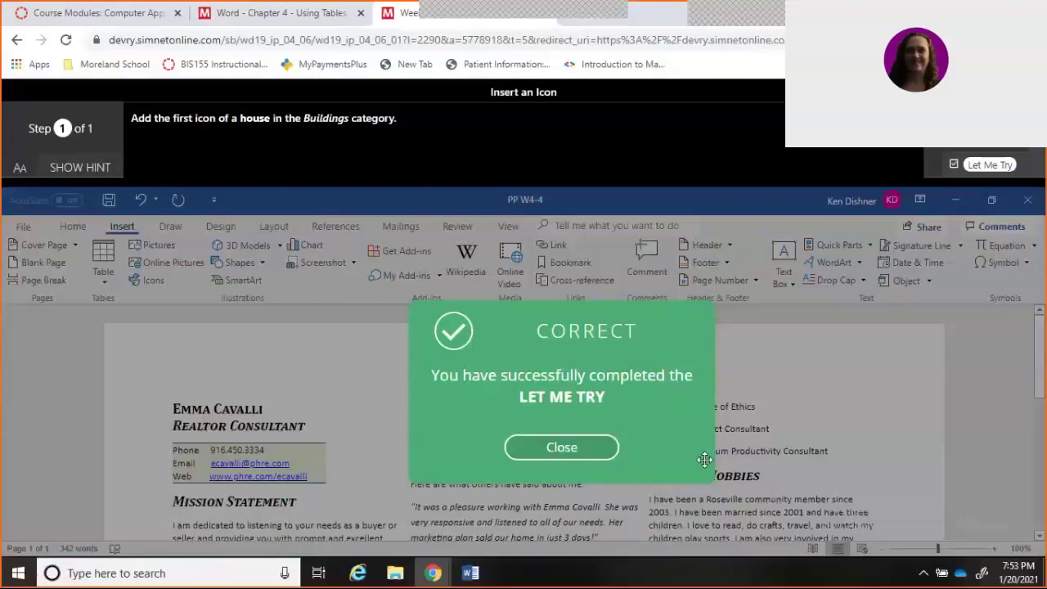
pyautogui.click(561, 447)
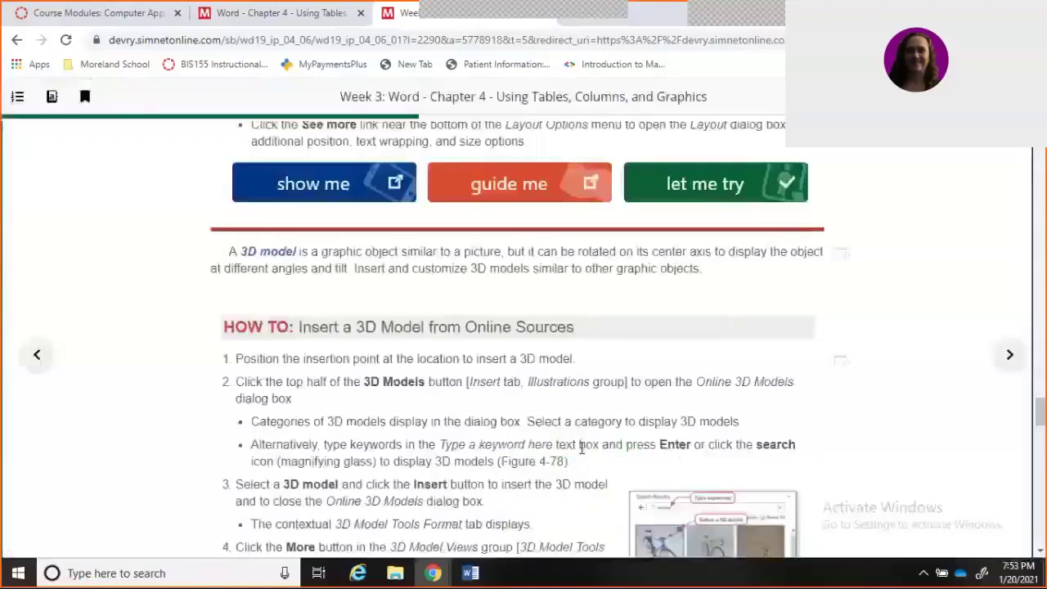
# Go past the rest of SLO 4.6, Pause & Practice: Word 4-4 and the Chapter Summary to the Multiple Choice Questions
pyautogui.click(1042, 460)
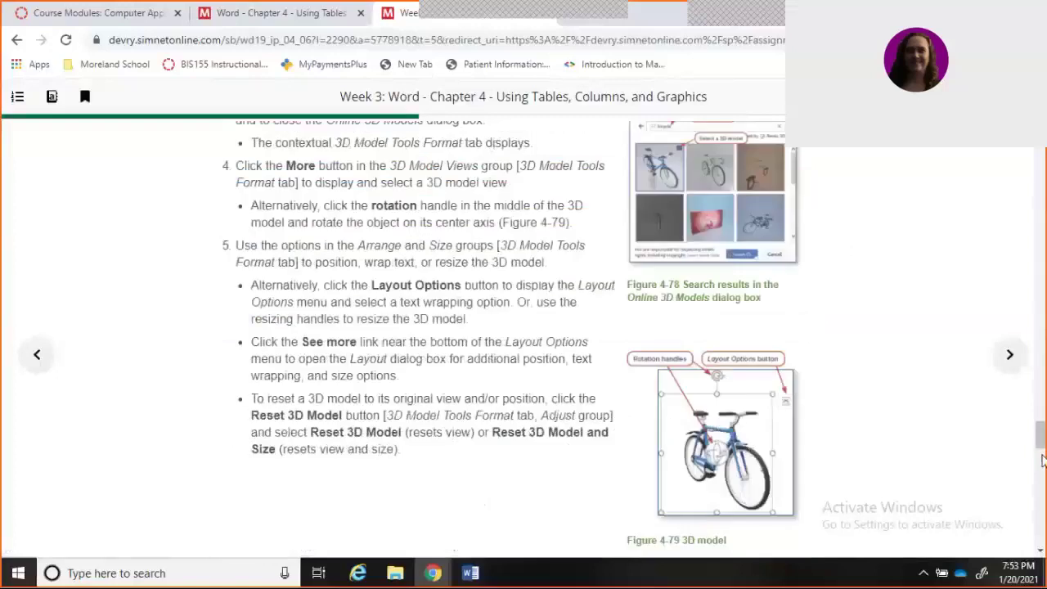
pyautogui.click(1042, 460)
pyautogui.moveTo(1042, 460); pyautogui.dragTo(1041, 536)
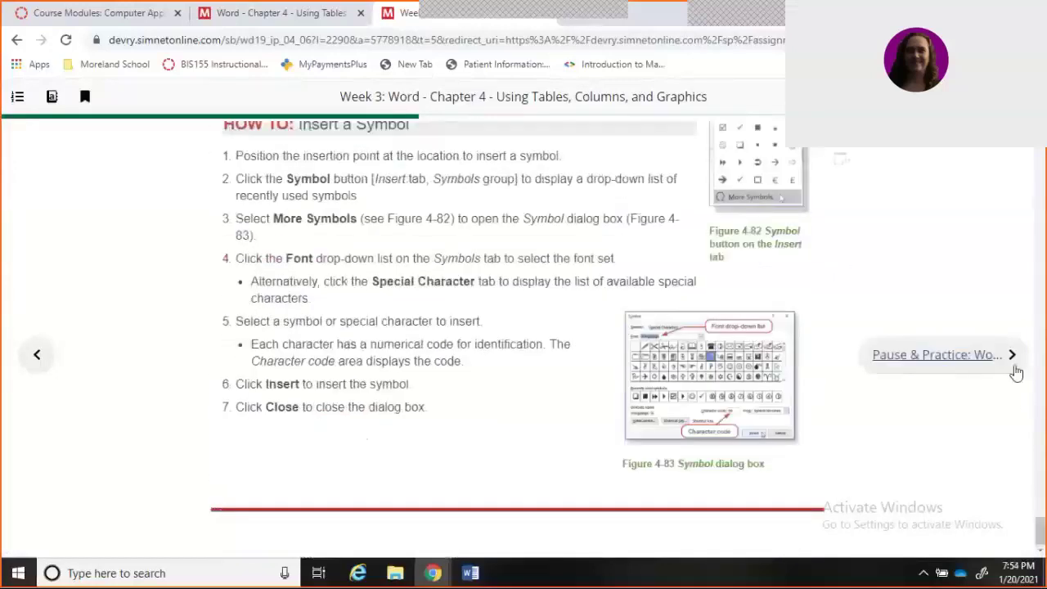
pyautogui.click(1014, 370)
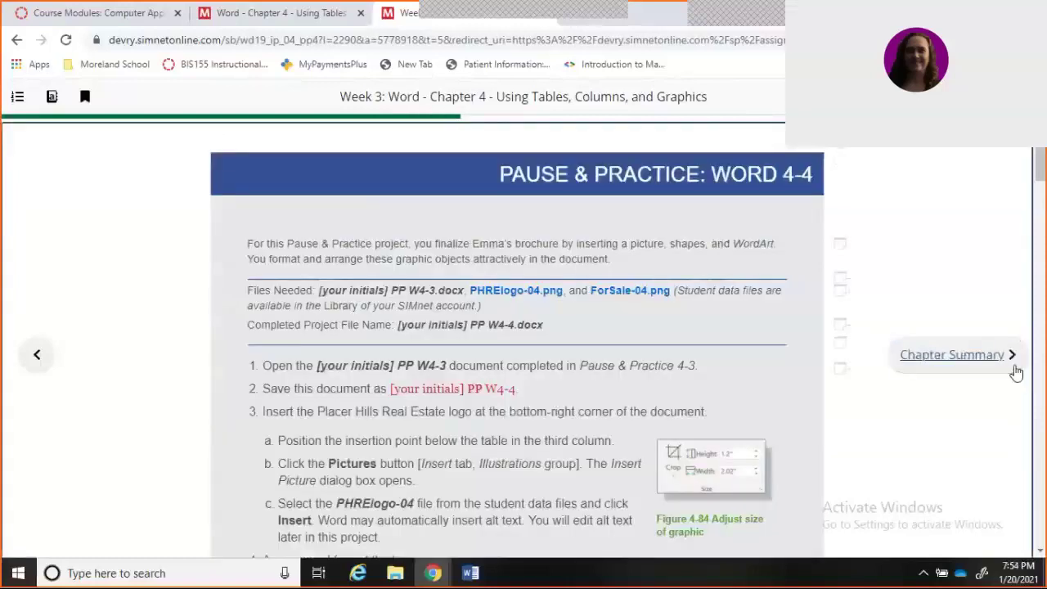
pyautogui.click(1014, 370)
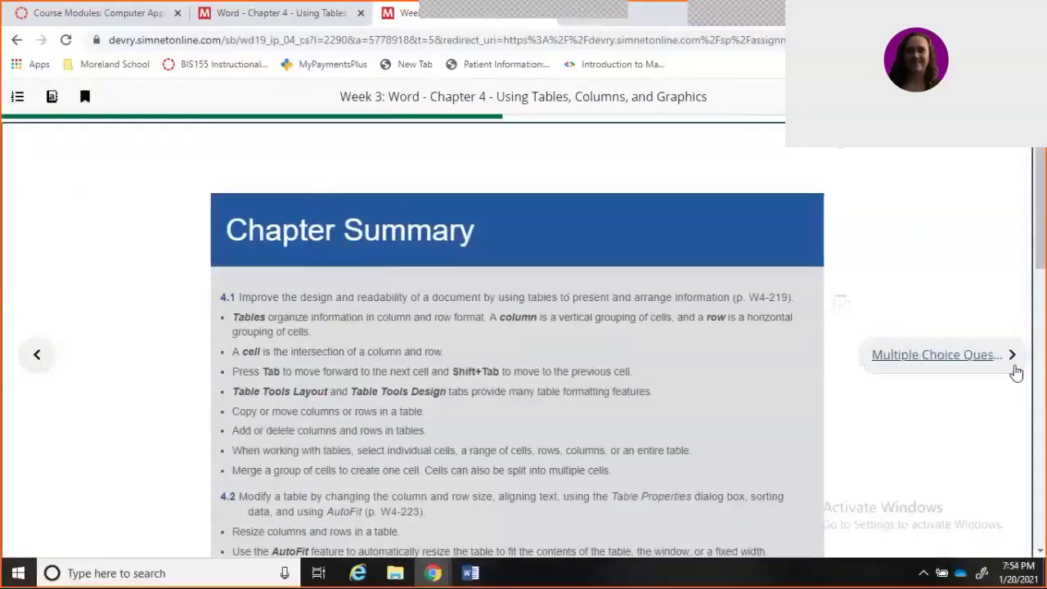
pyautogui.click(1014, 371)
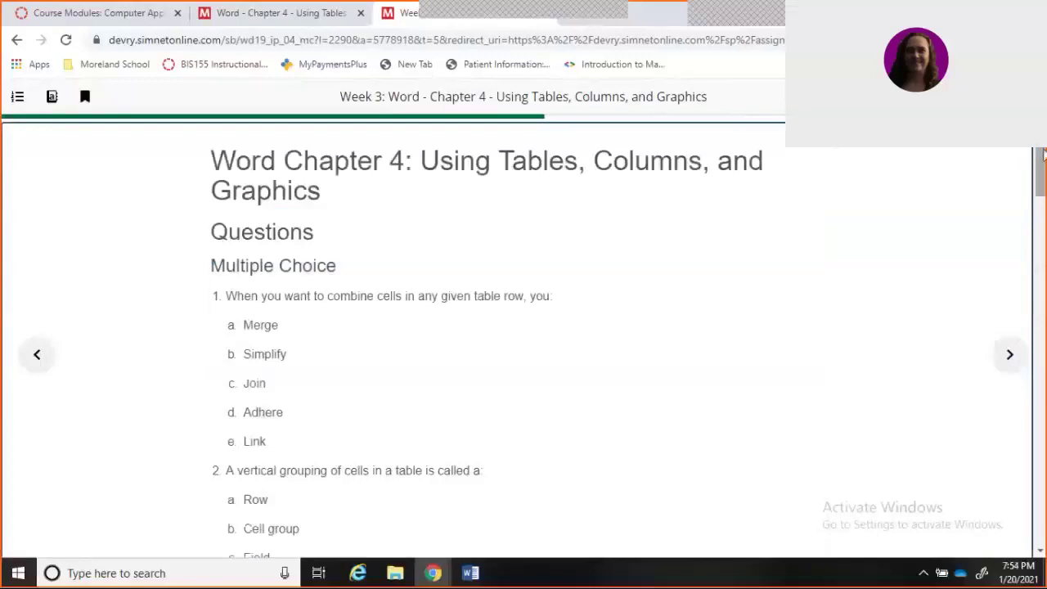
# Try Join as the answer to question 1 on combining cells in a table row, and change it to Merge
pyautogui.moveTo(1043, 154); pyautogui.dragTo(1043, 155)
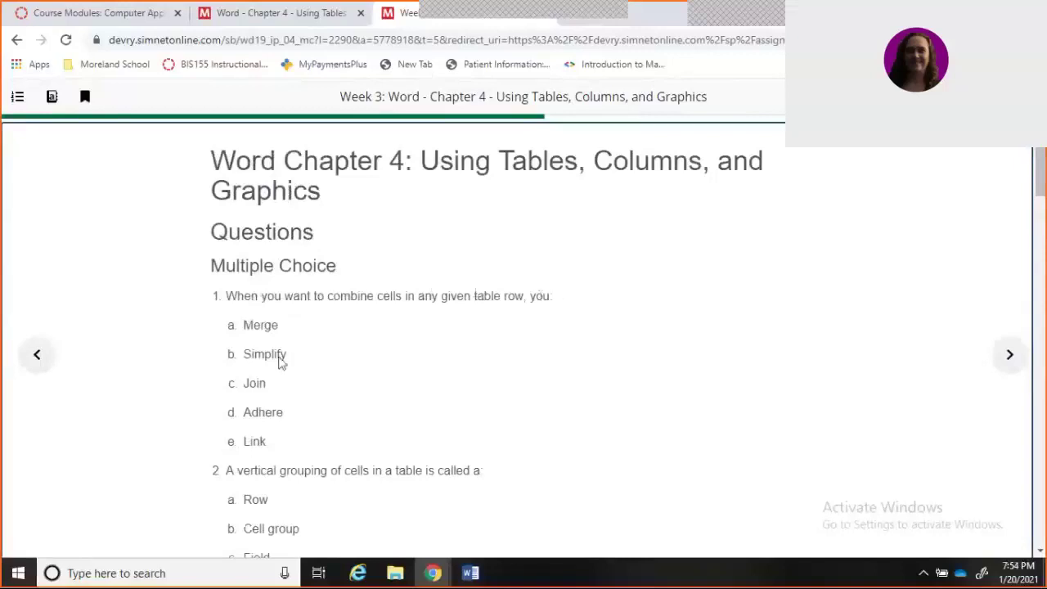
pyautogui.click(255, 384)
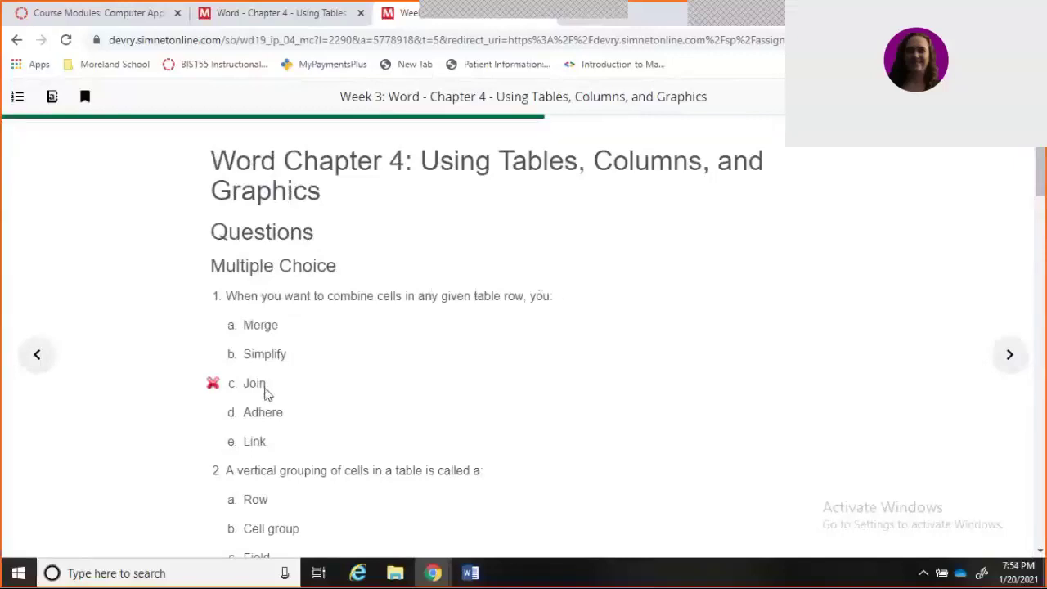
pyautogui.click(268, 325)
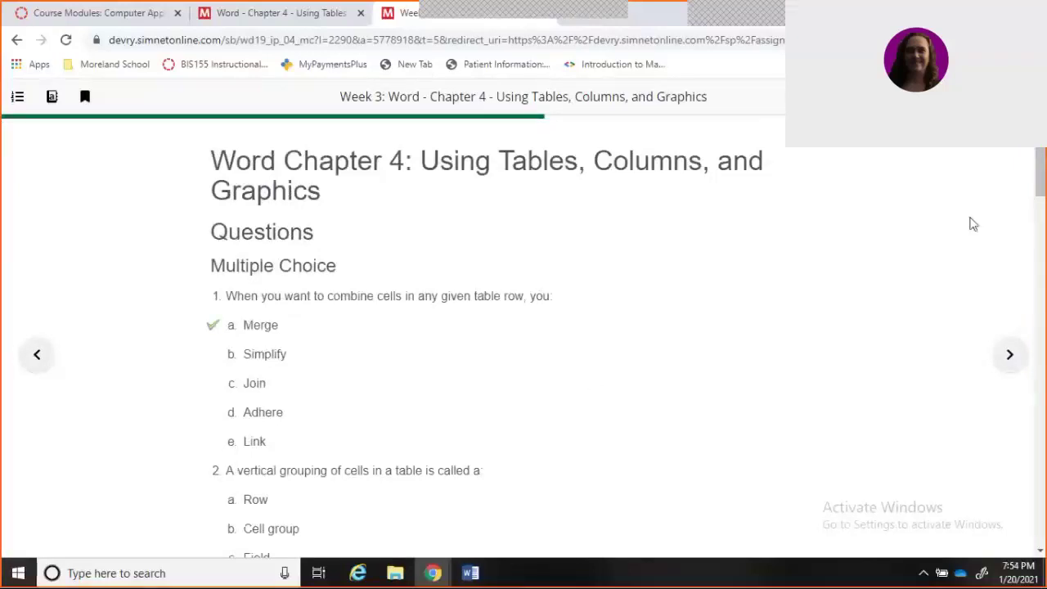
# Answer question 2 on vertical cell groupings with Column and question 3 on default table width with "The width of the document"
pyautogui.moveTo(1042, 193); pyautogui.dragTo(1041, 221)
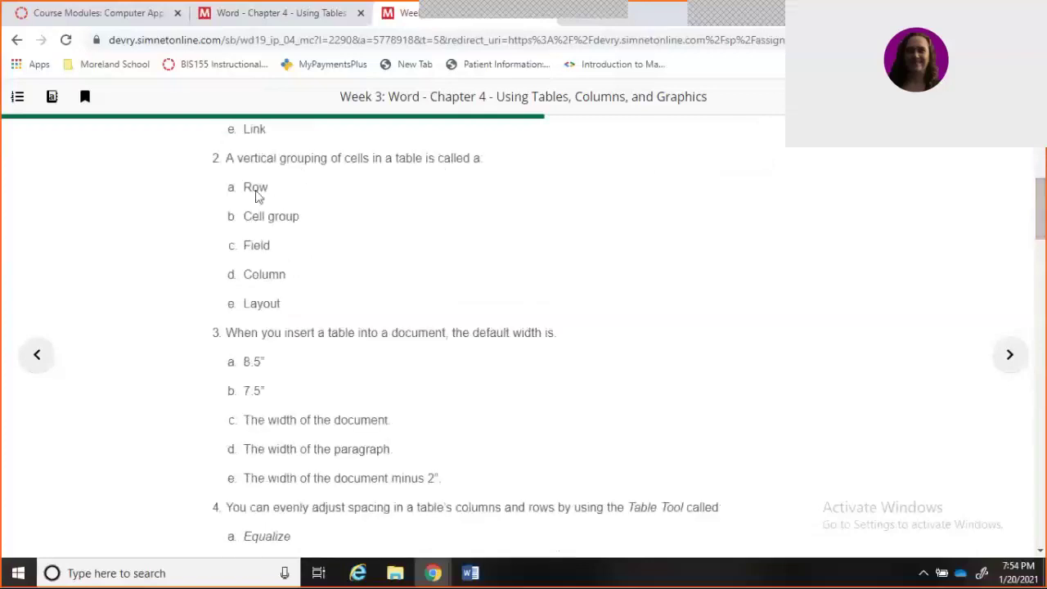
pyautogui.click(256, 282)
pyautogui.moveTo(1042, 219); pyautogui.dragTo(1041, 241)
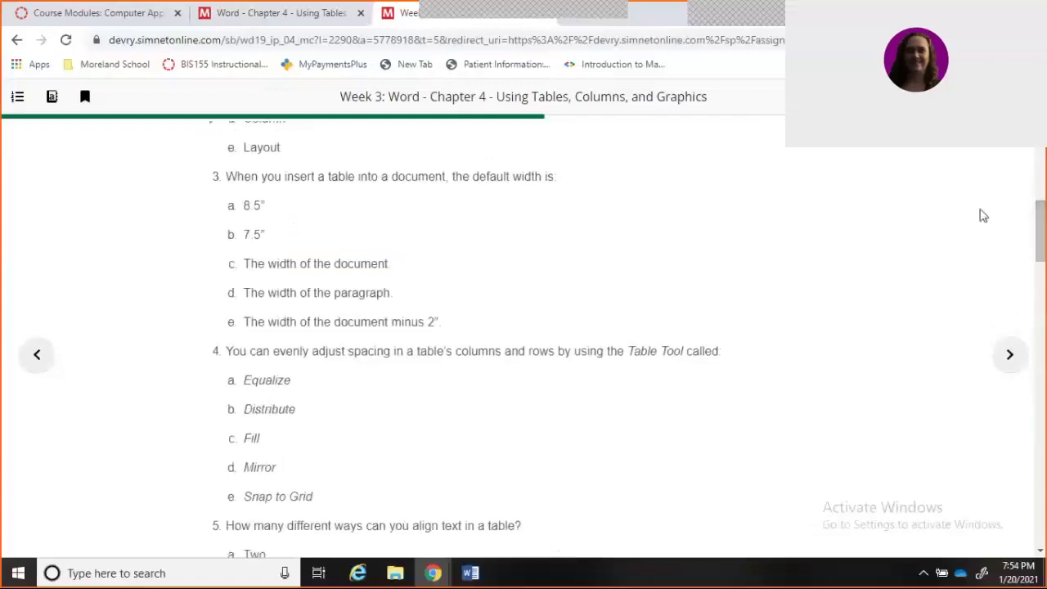
pyautogui.click(276, 269)
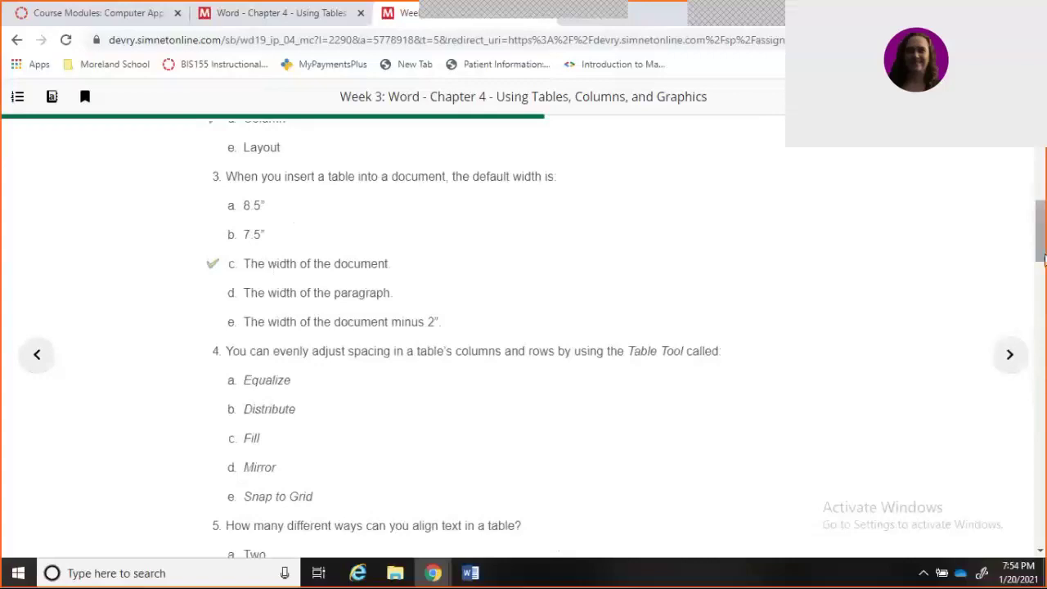
# Answer question 4 on evenly adjusting table spacing with Distribute and question 5 on text alignment options with Nine
pyautogui.moveTo(1043, 258); pyautogui.dragTo(1042, 284)
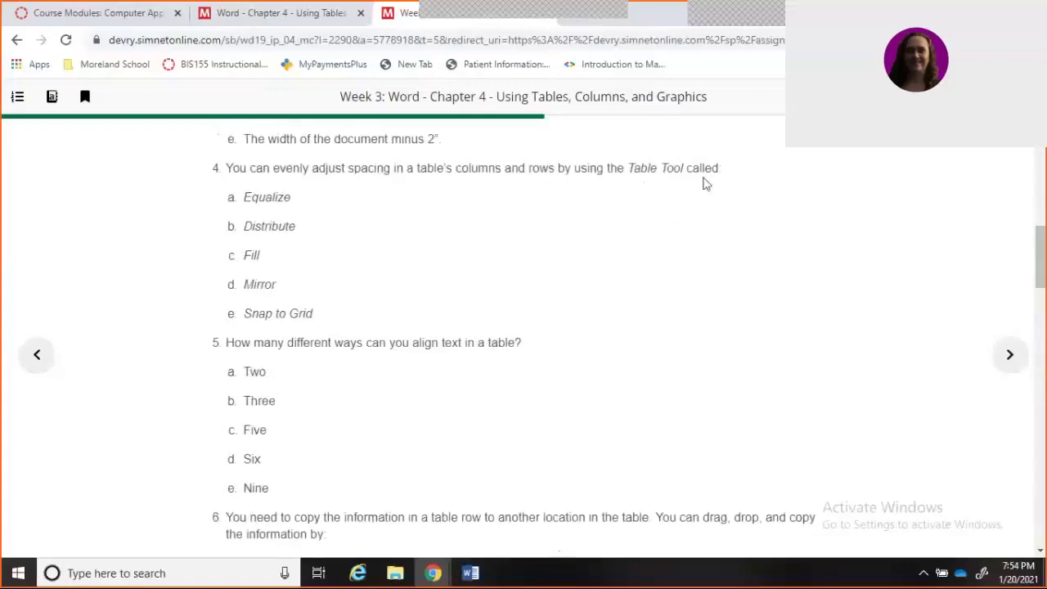
pyautogui.click(274, 236)
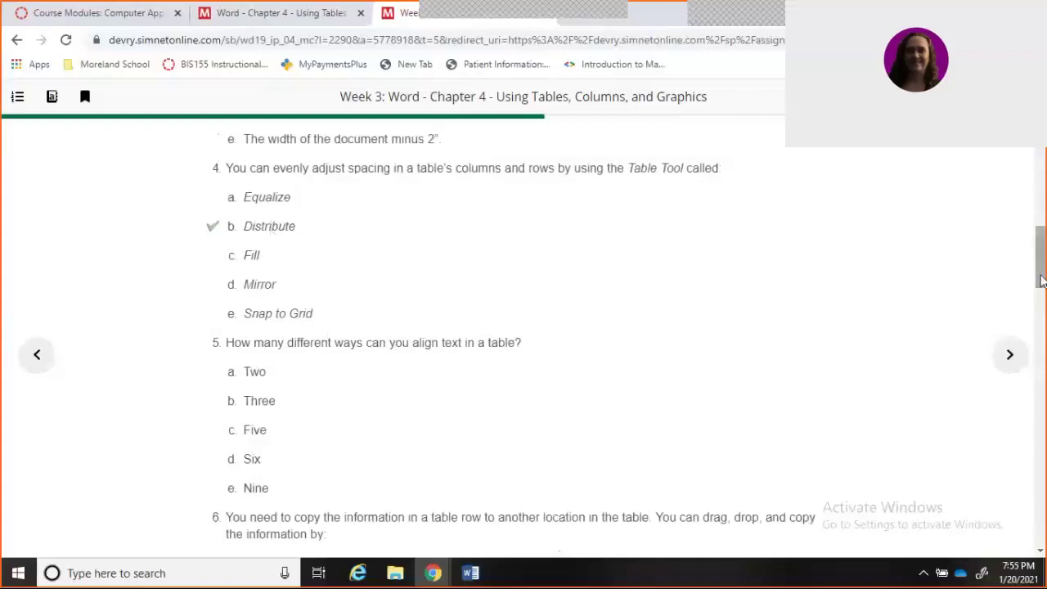
pyautogui.moveTo(1040, 280); pyautogui.dragTo(1040, 307)
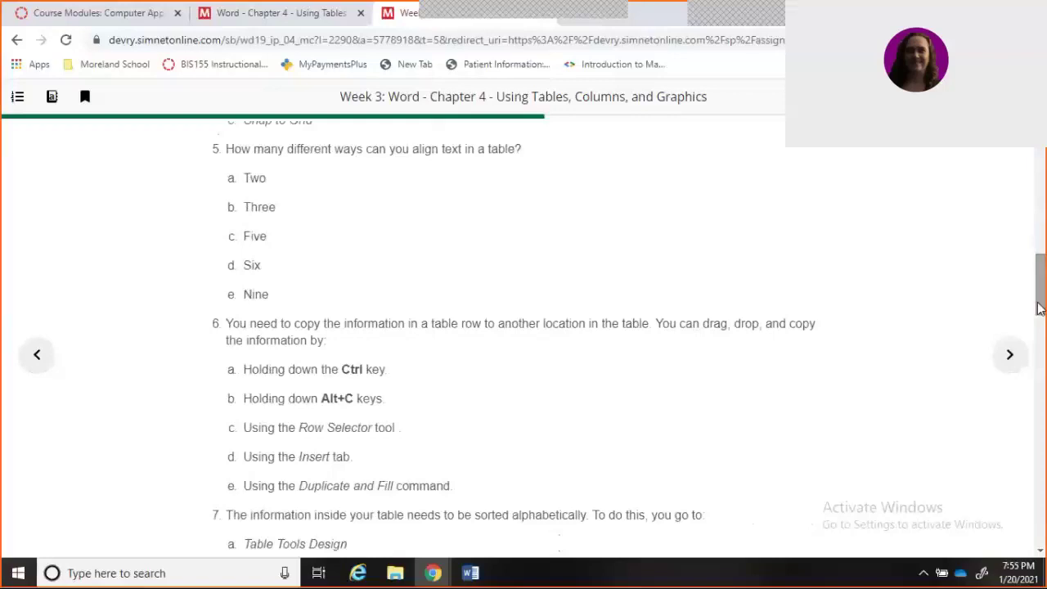
pyautogui.click(257, 301)
pyautogui.moveTo(1040, 296); pyautogui.dragTo(1040, 320)
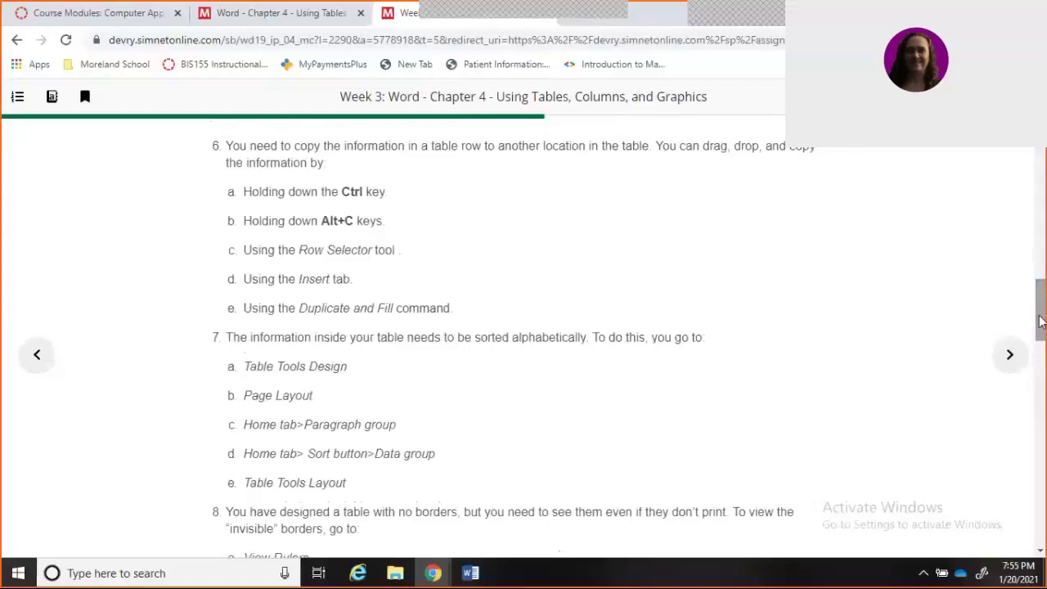
# Answer question 6 with "Holding down the Ctrl key"; for question 7 on alphabetical sorting, try options d, c and a, and settle on Table Tools Layout
pyautogui.click(326, 190)
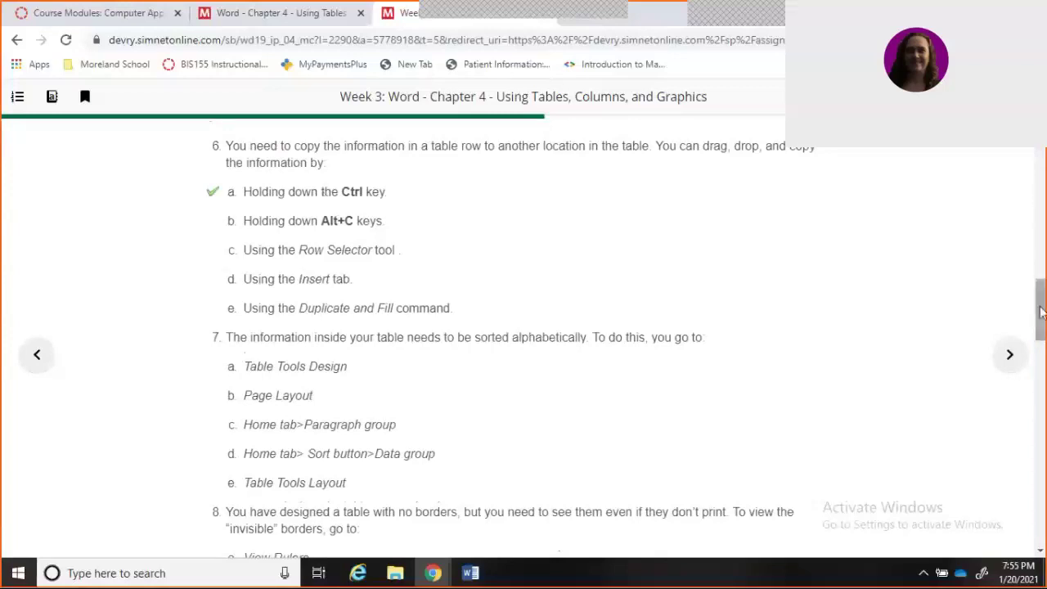
pyautogui.moveTo(1040, 310); pyautogui.dragTo(1040, 336)
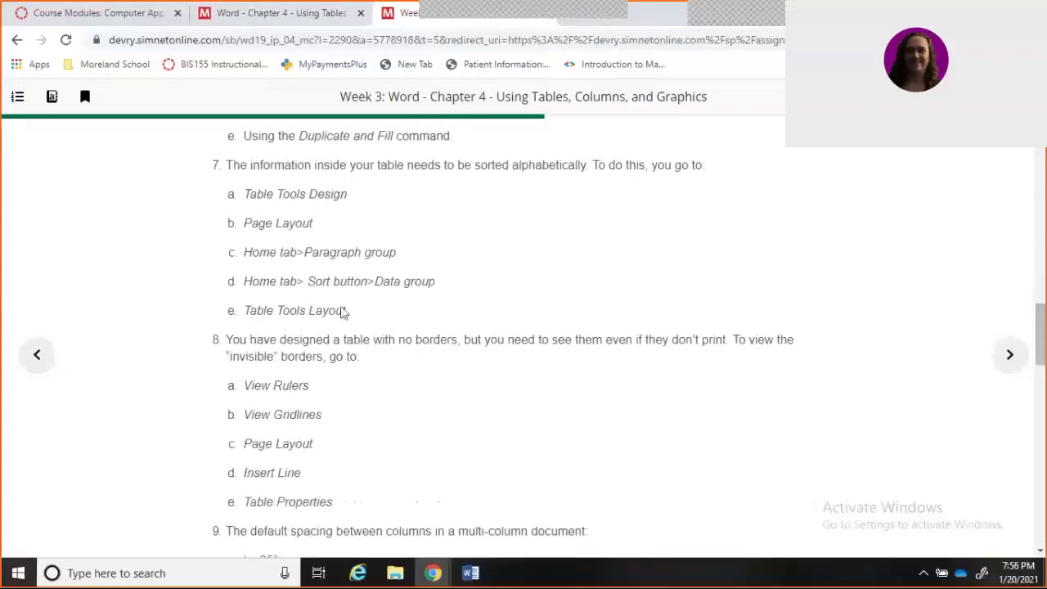
pyautogui.click(288, 287)
pyautogui.click(288, 252)
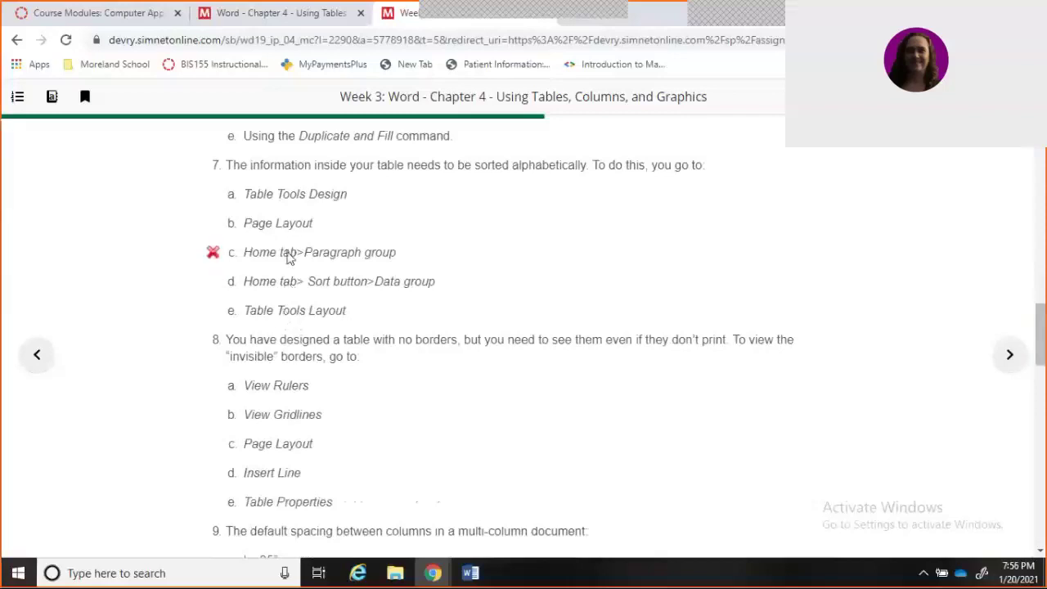
pyautogui.click(288, 197)
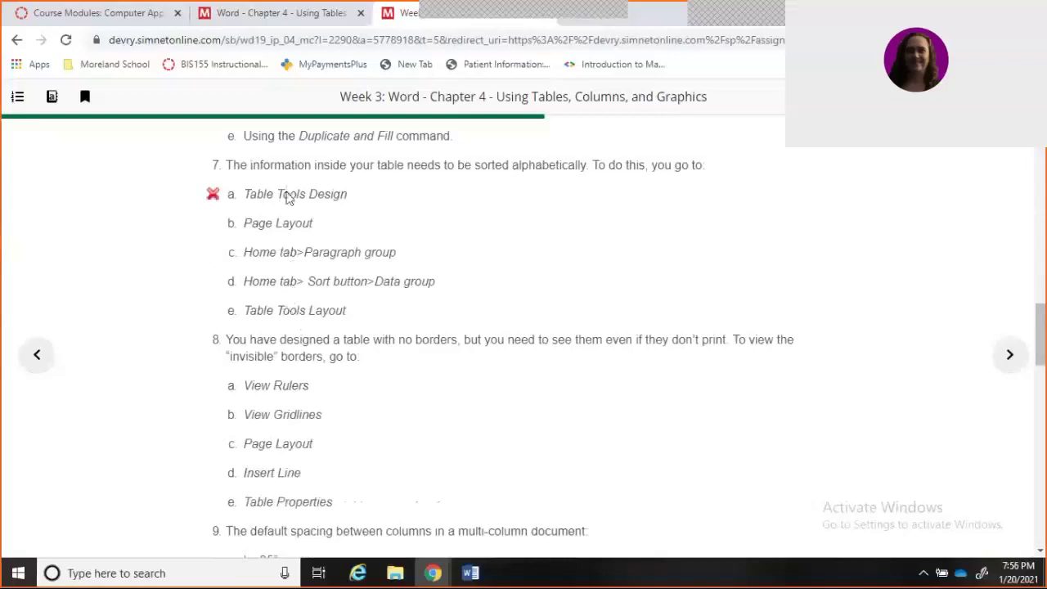
pyautogui.click(313, 319)
# Answer question 8 with View Gridlines; for question 9 on default column spacing, try options b and d and change the answer to "Is .5""
pyautogui.moveTo(1042, 319); pyautogui.dragTo(1042, 348)
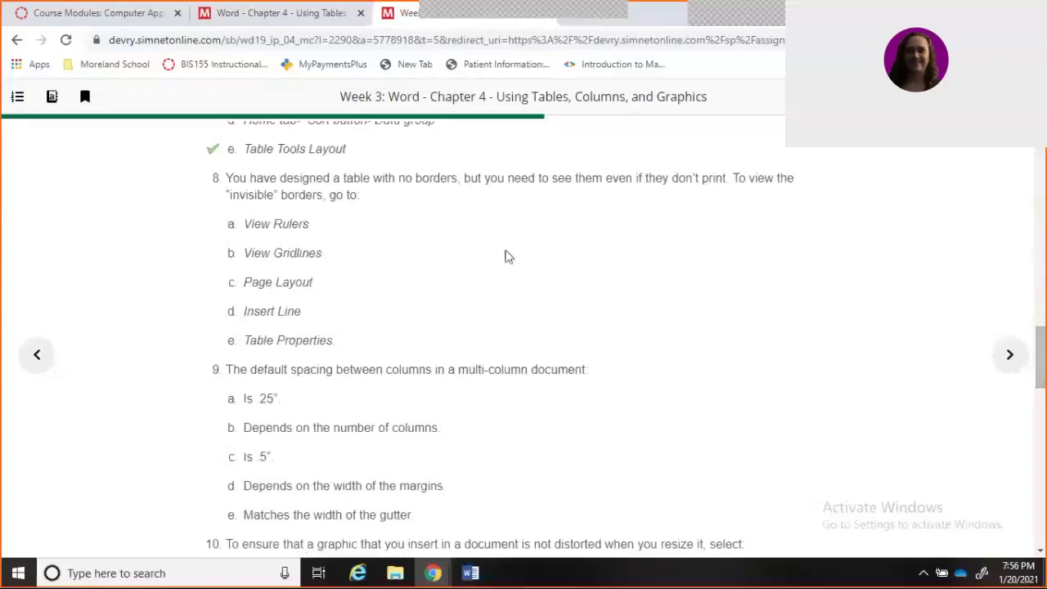
pyautogui.click(286, 259)
pyautogui.moveTo(1040, 364); pyautogui.dragTo(1040, 397)
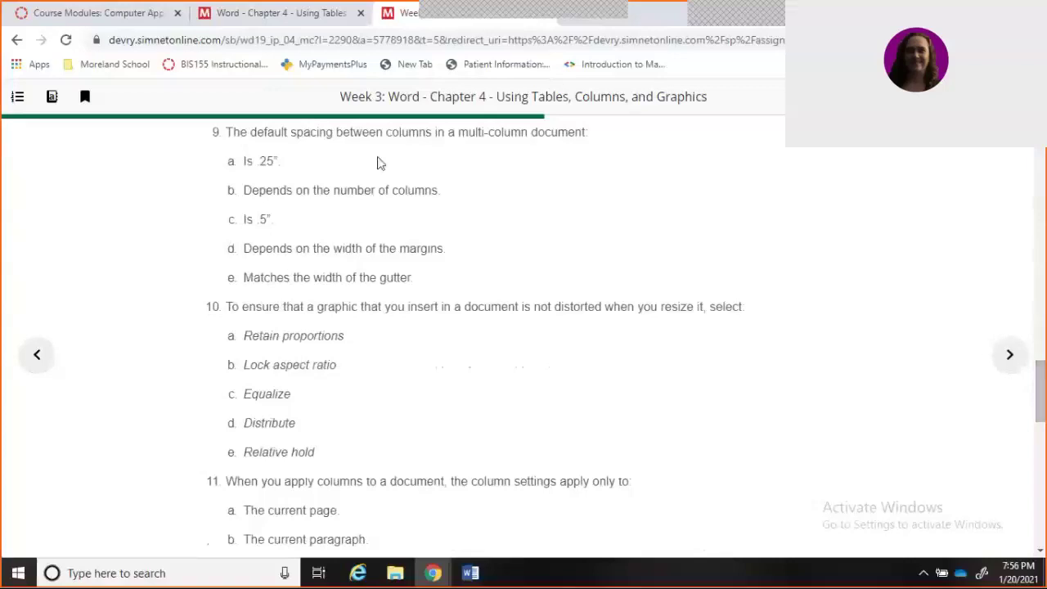
pyautogui.click(257, 198)
pyautogui.click(250, 260)
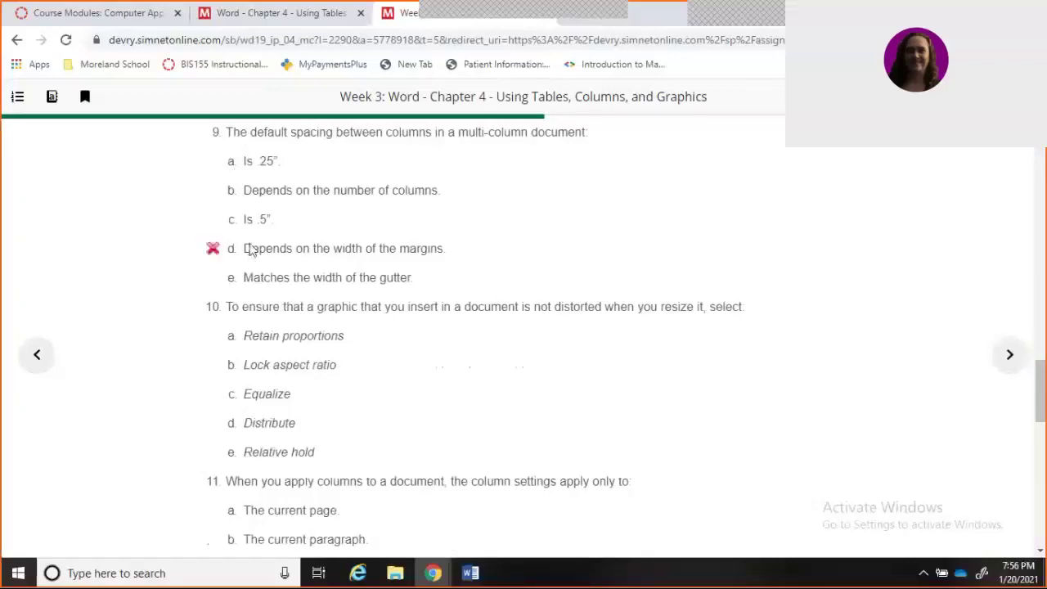
pyautogui.click(254, 223)
# Answer question 10 on resizing a graphic without distortion with Lock aspect ratio, and switch to the Chapter 4 SIMbook assignment details page
pyautogui.moveTo(1037, 375); pyautogui.dragTo(1036, 388)
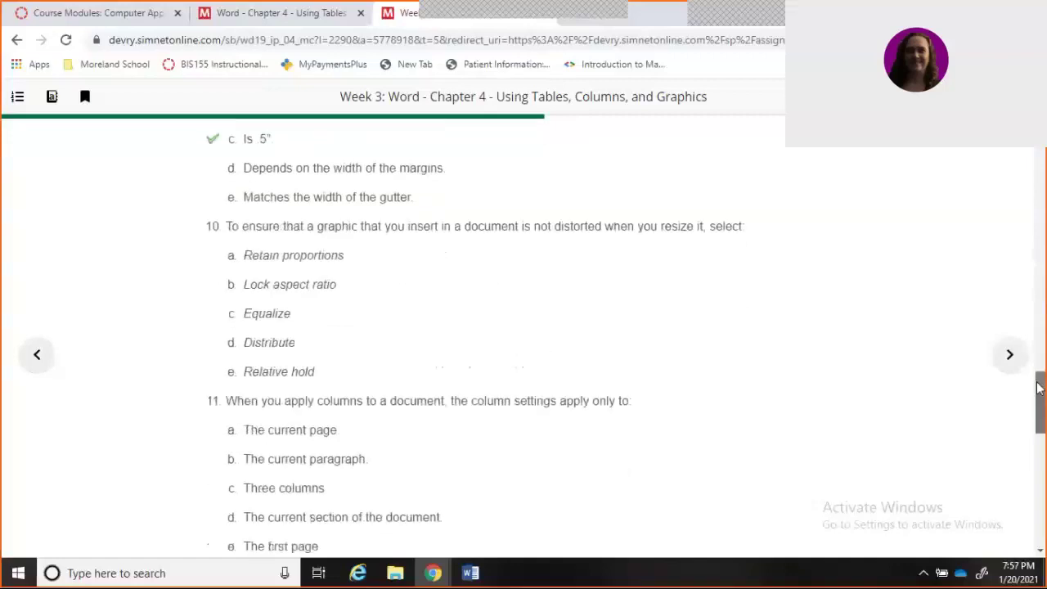
pyautogui.moveTo(1036, 388); pyautogui.dragTo(1037, 390)
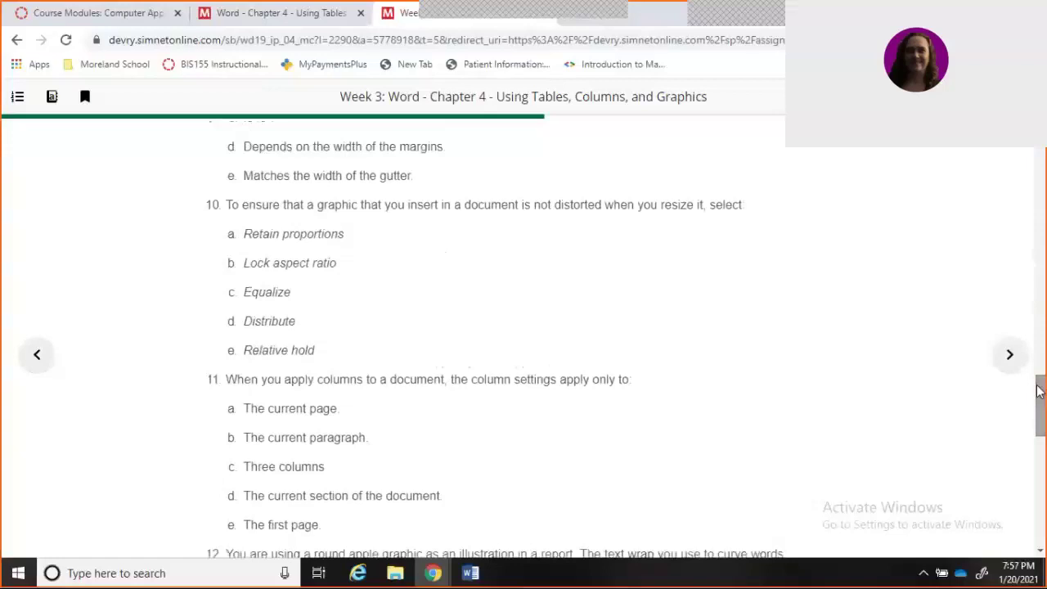
pyautogui.moveTo(1036, 390); pyautogui.dragTo(1037, 400)
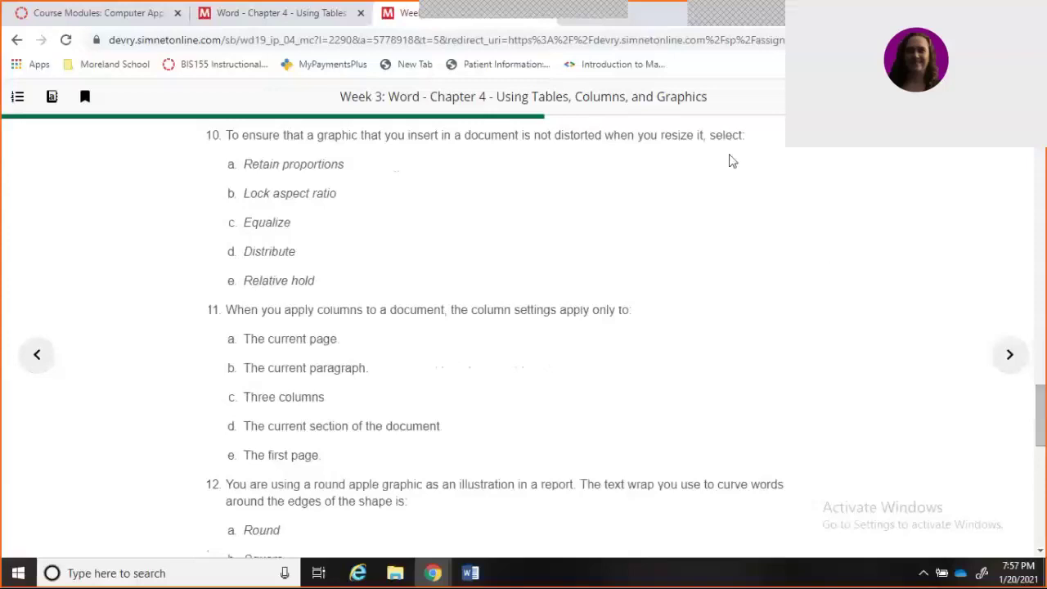
pyautogui.click(300, 199)
pyautogui.click(296, 25)
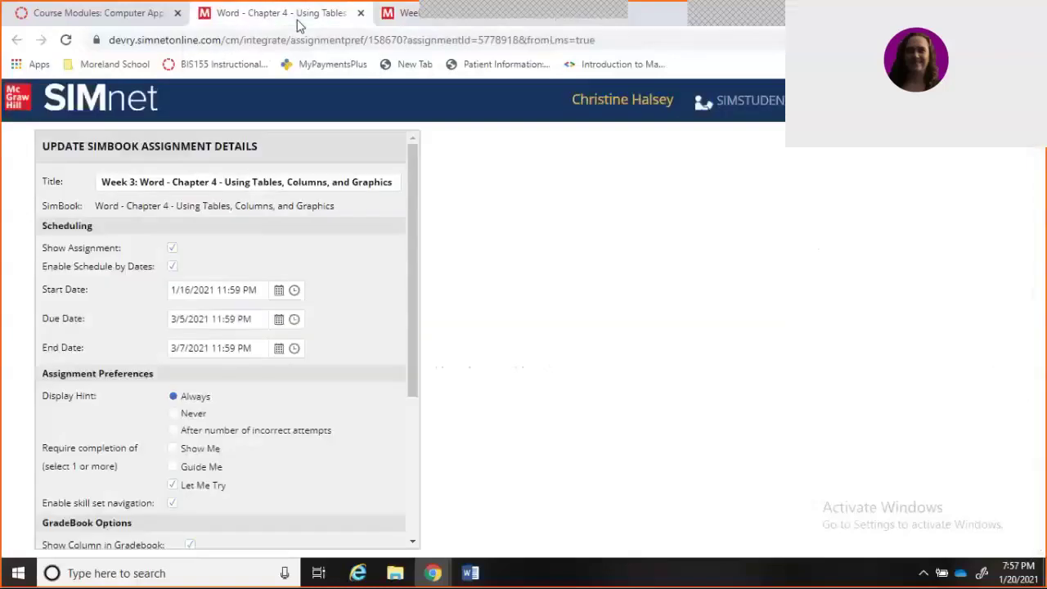